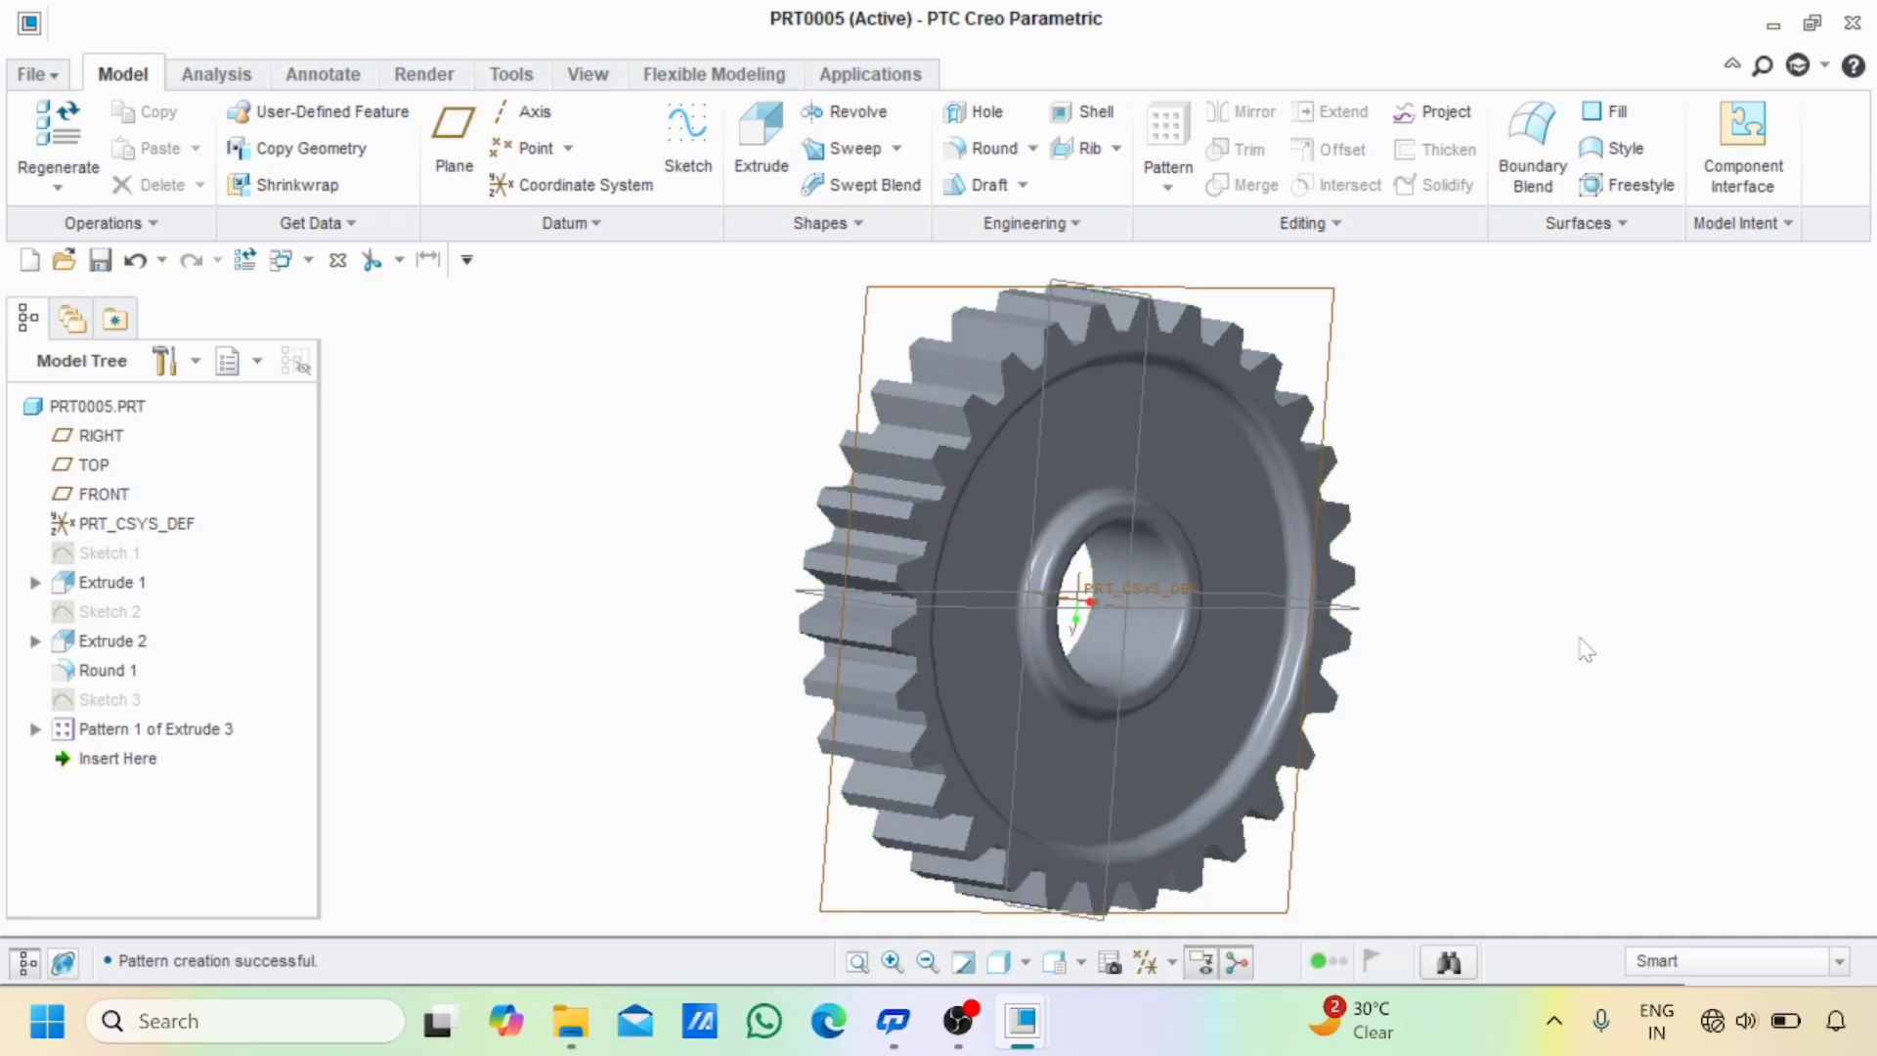
mouse_move(1586, 649)
middle_mouse_down()
mouse_move(1513, 654)
mouse_move(1554, 657)
middle_mouse_up()
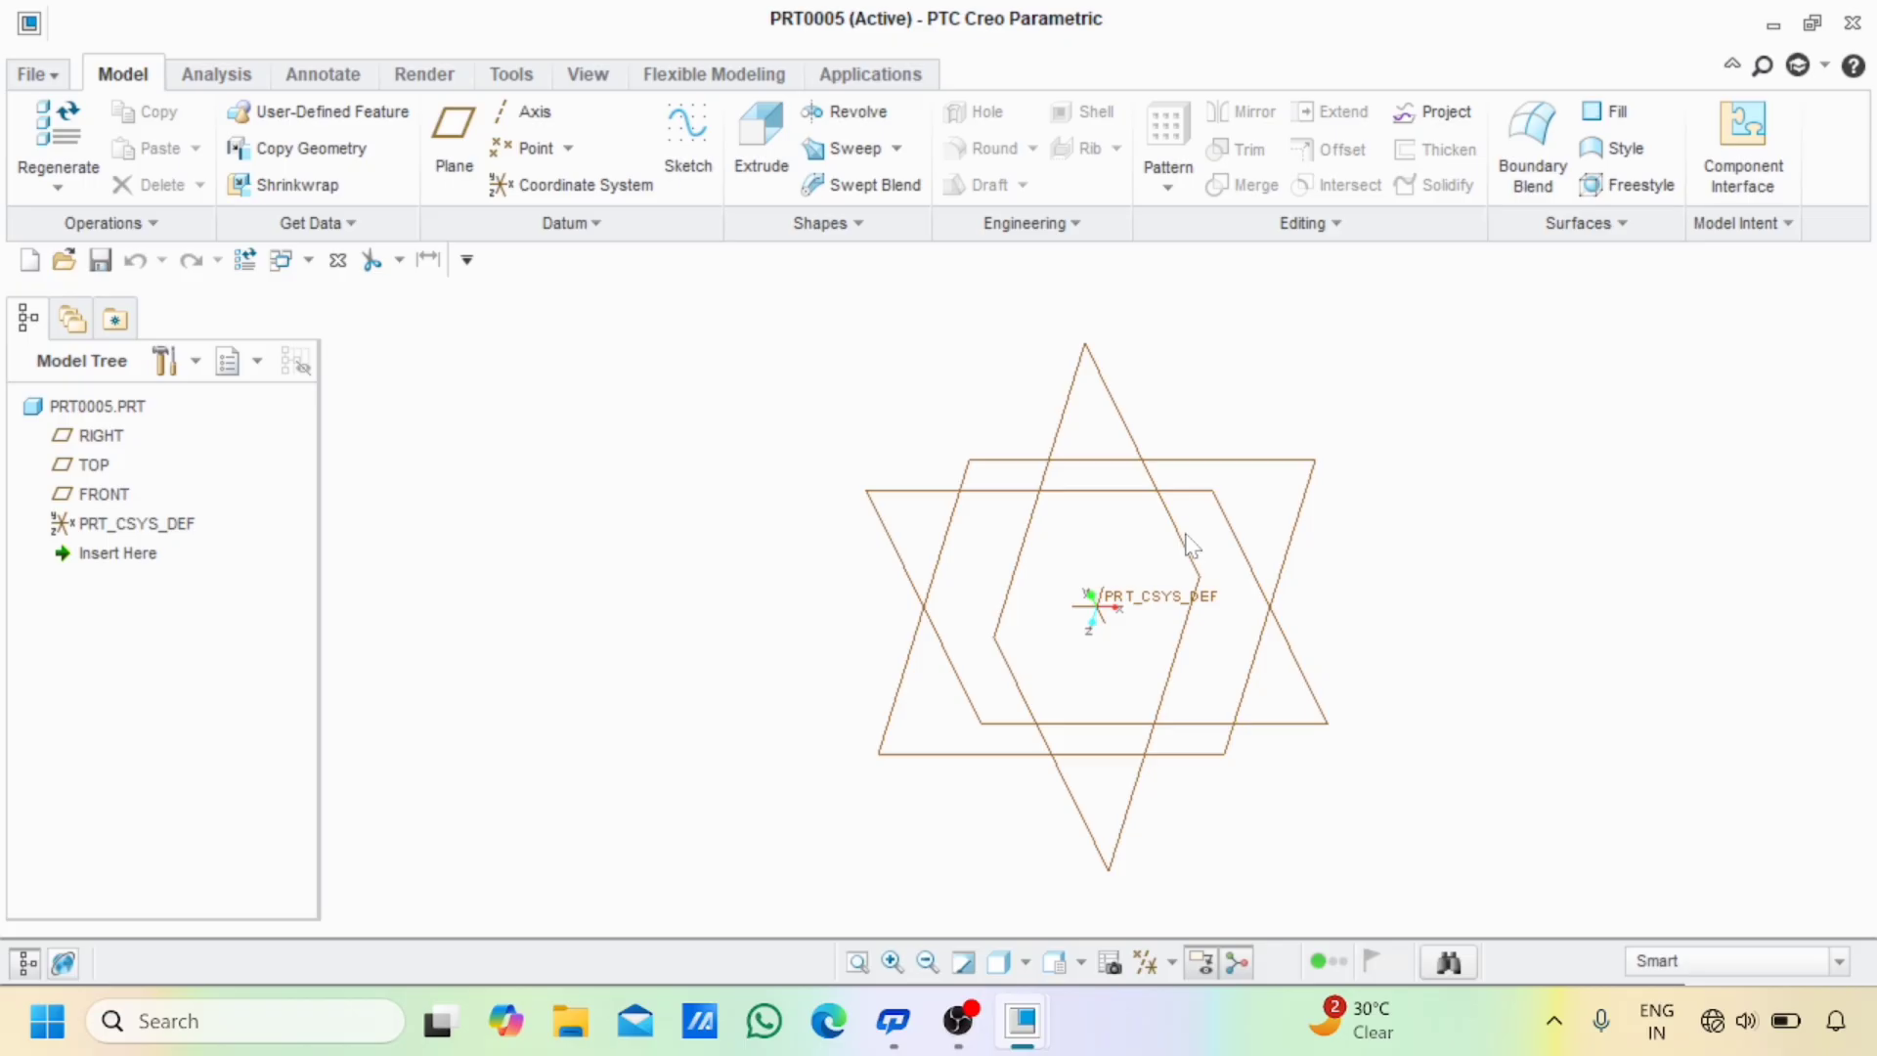
- Sketch a circle centred on the origin on the RIGHT datum plane and set its diameter to 100
left_click(1132, 435)
left_click(691, 156)
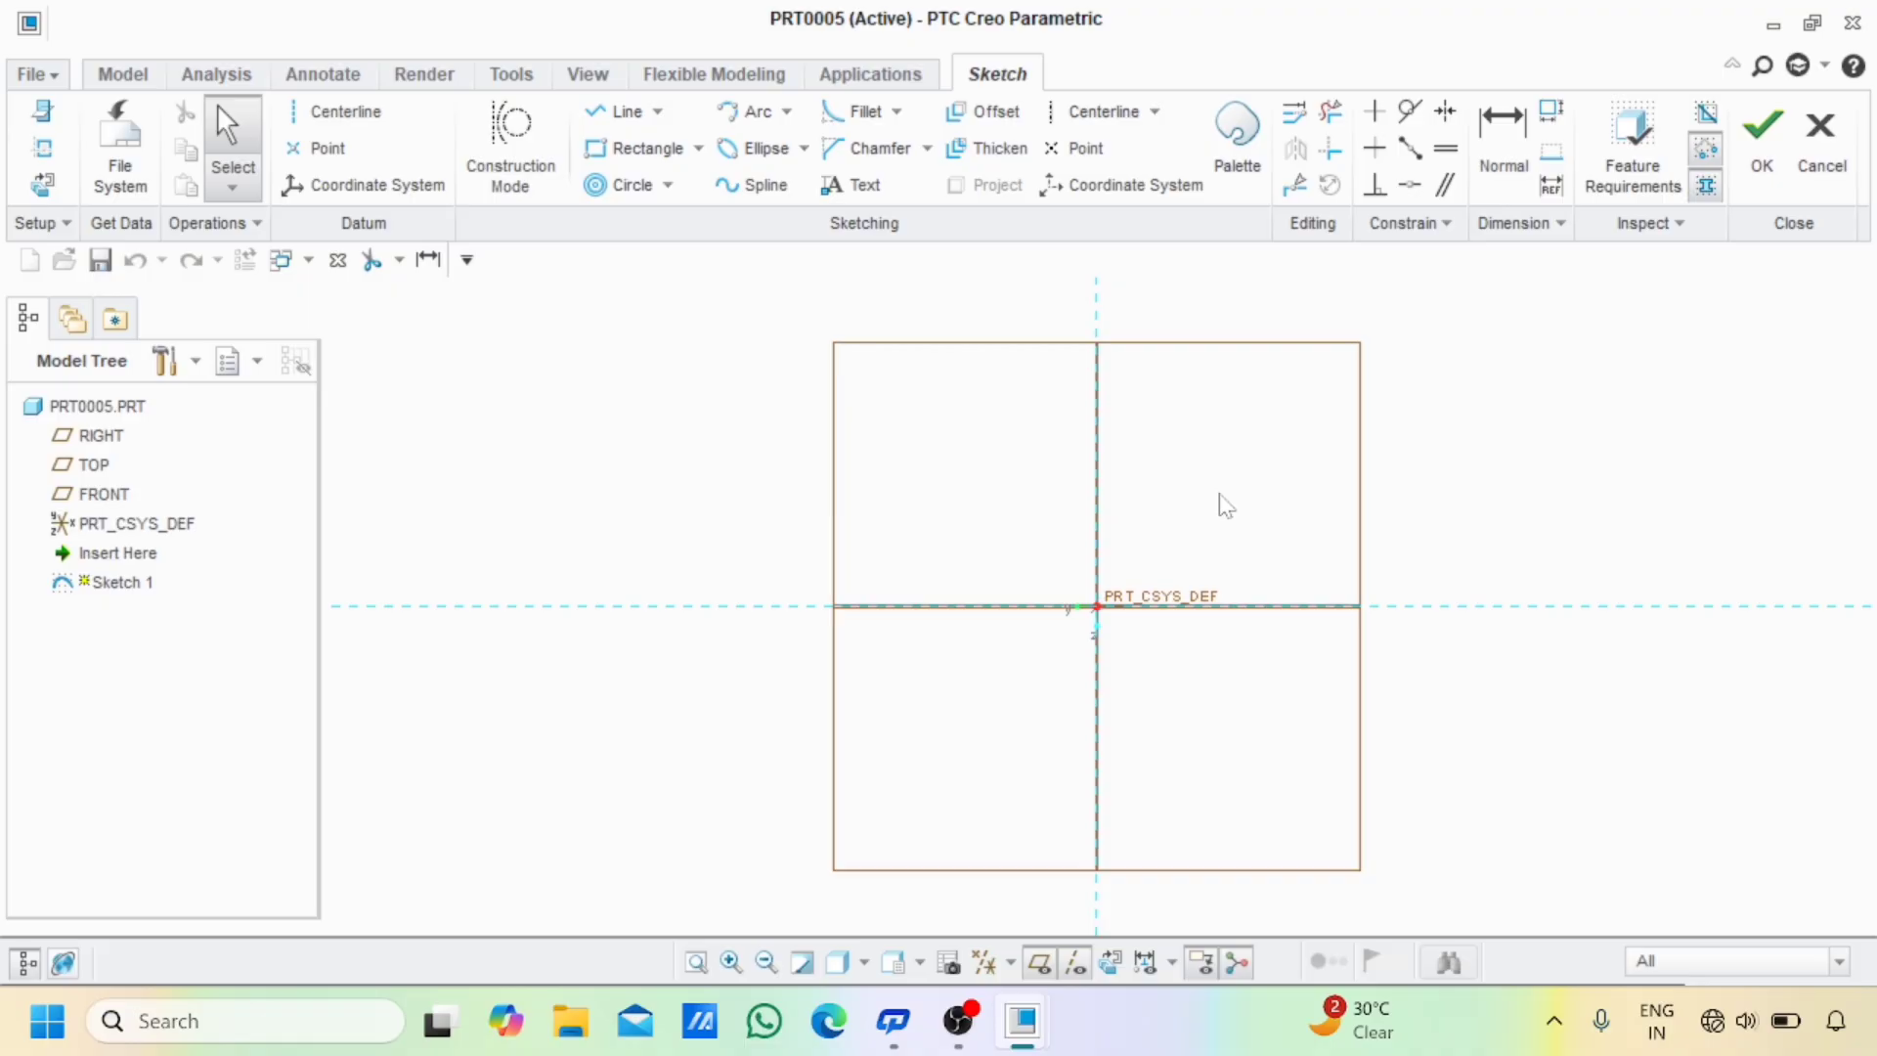
left_click(668, 185)
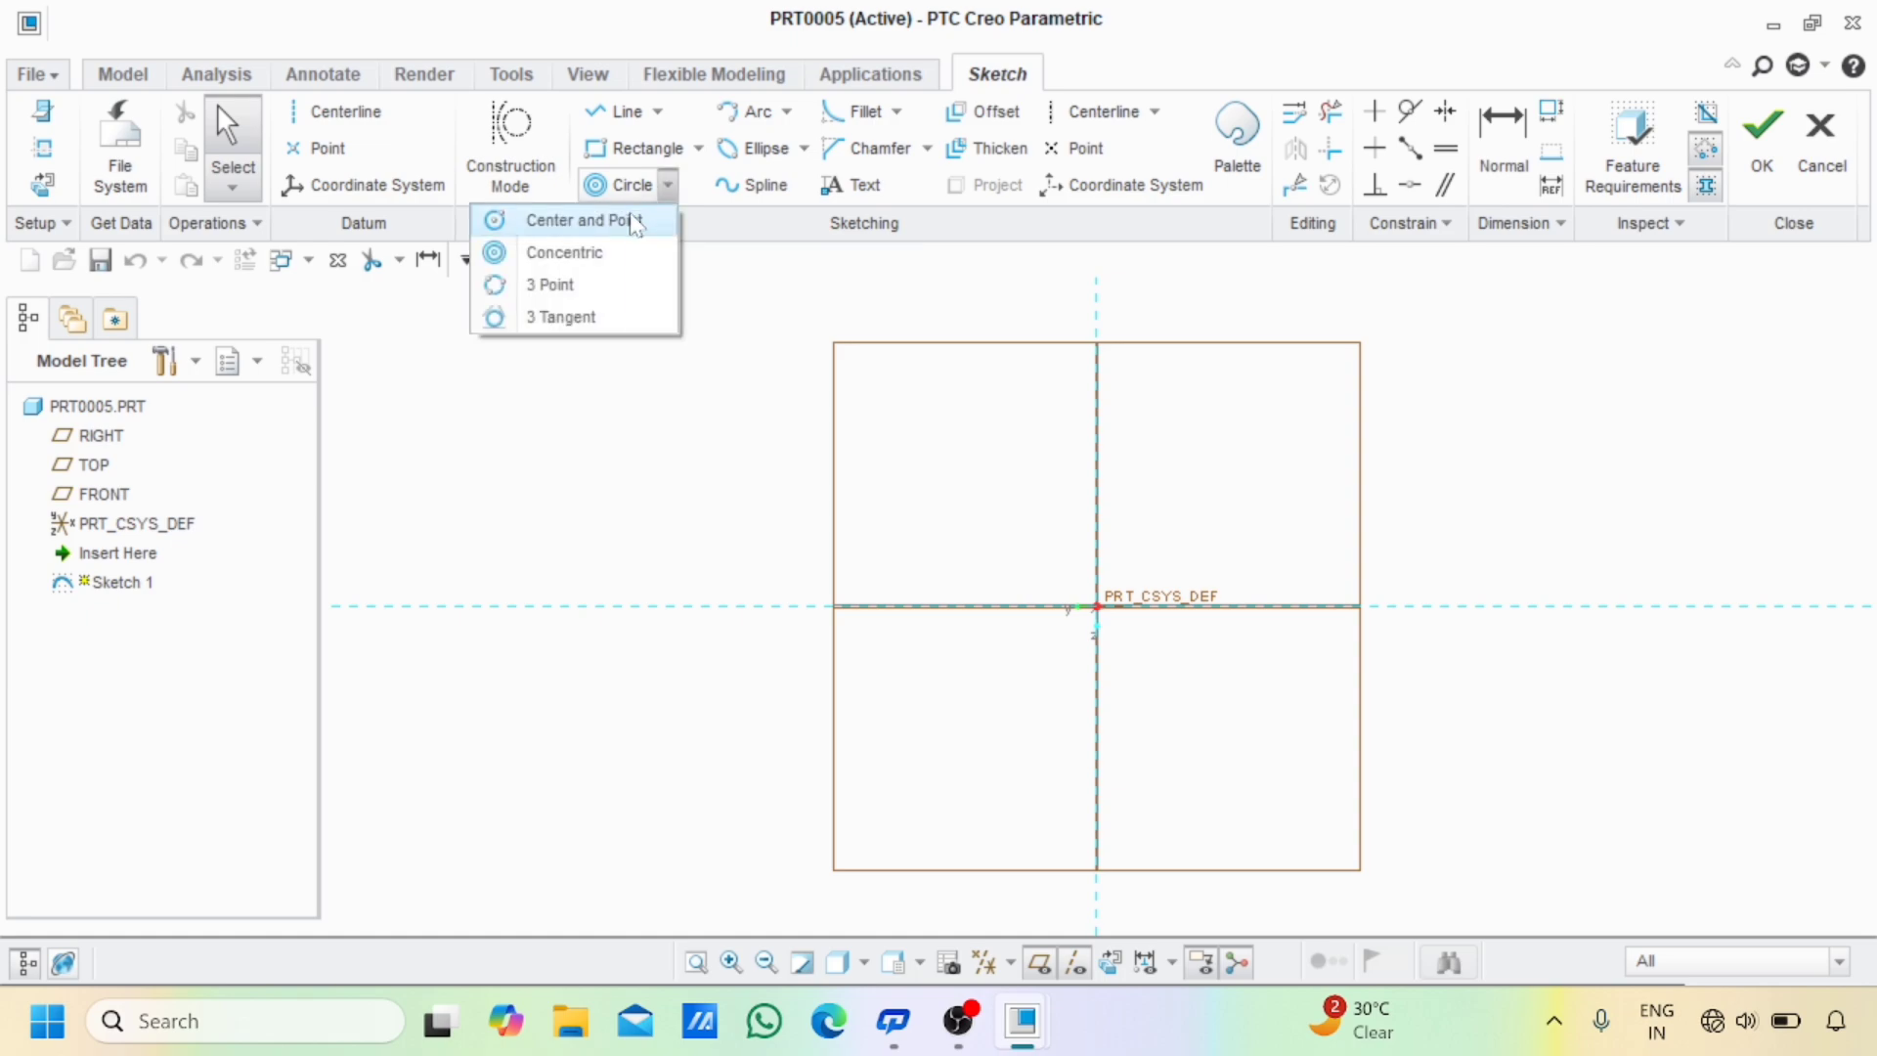
left_click(626, 217)
left_click(1097, 608)
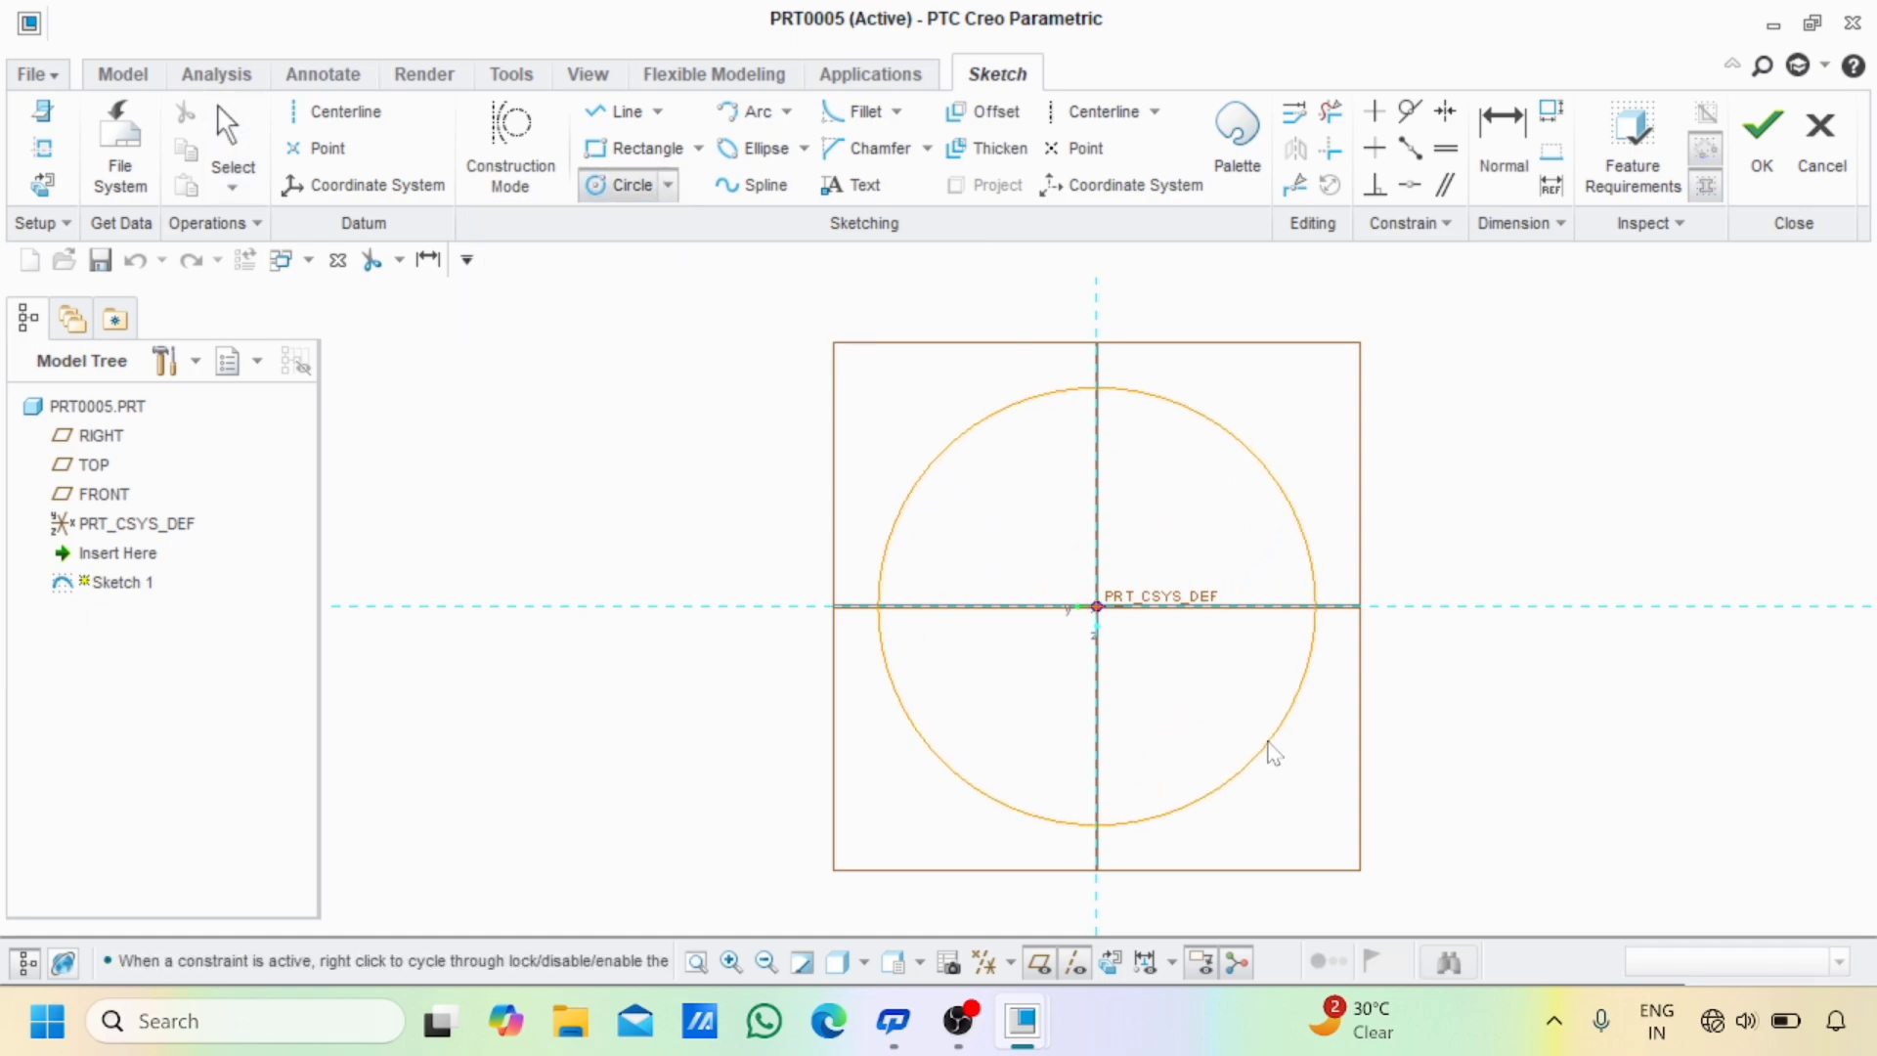
left_click(1266, 745)
left_click(1496, 155)
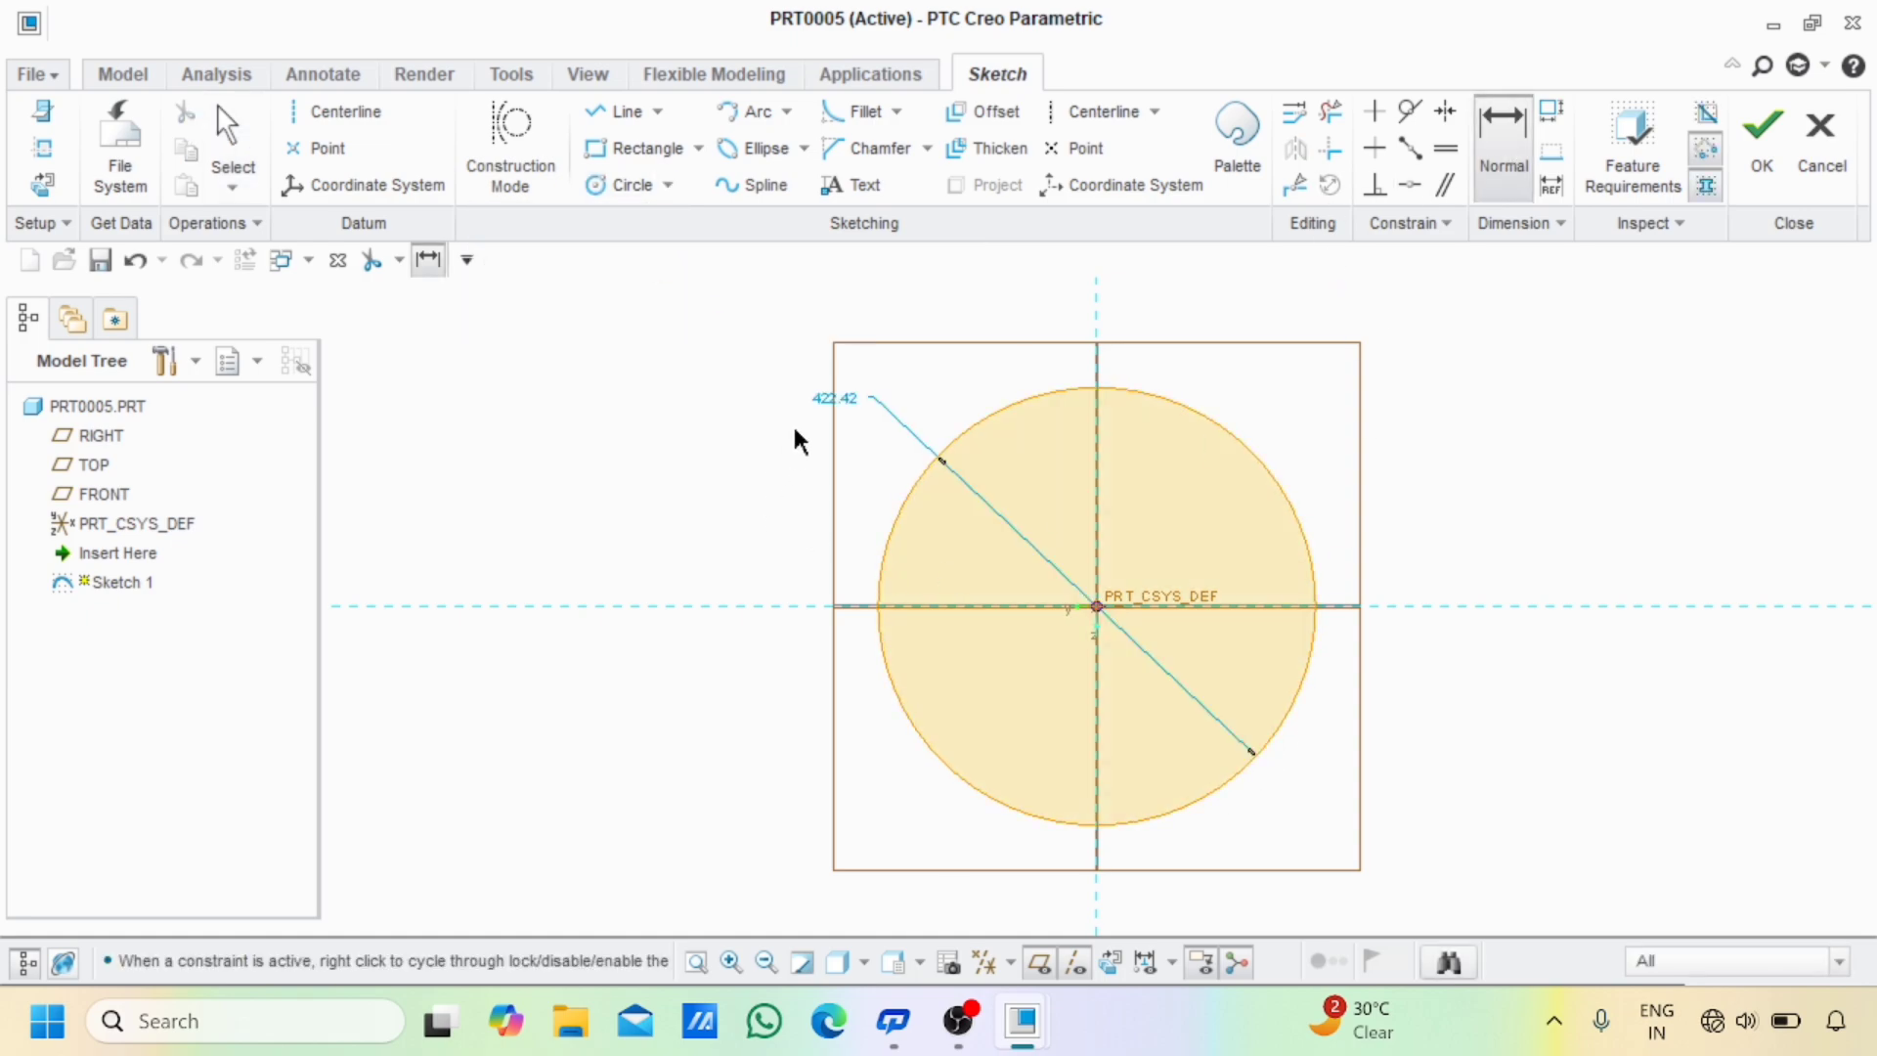
double_click(831, 400)
type("100")
key("Return")
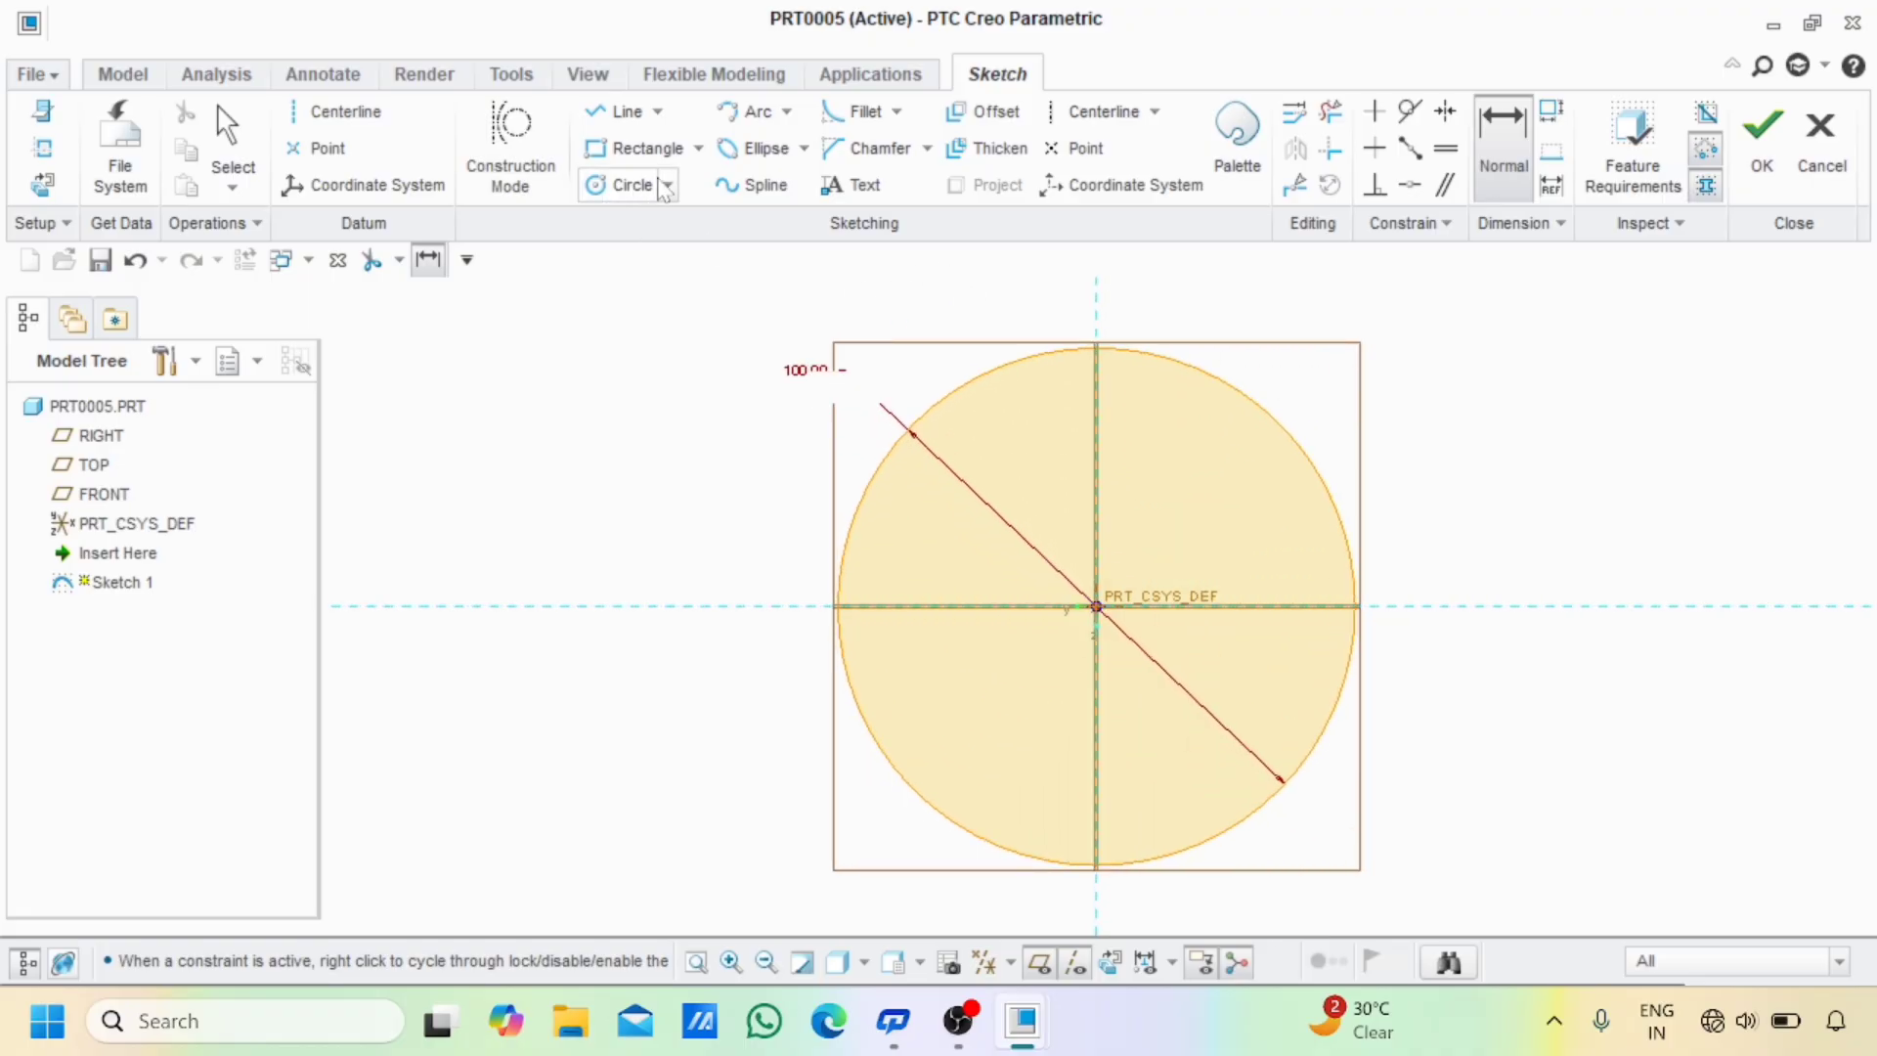
- Draw three concentric circles inside the 100 circle, about 70.7, 47.1 and 34 in diameter
left_click(668, 185)
left_click(611, 252)
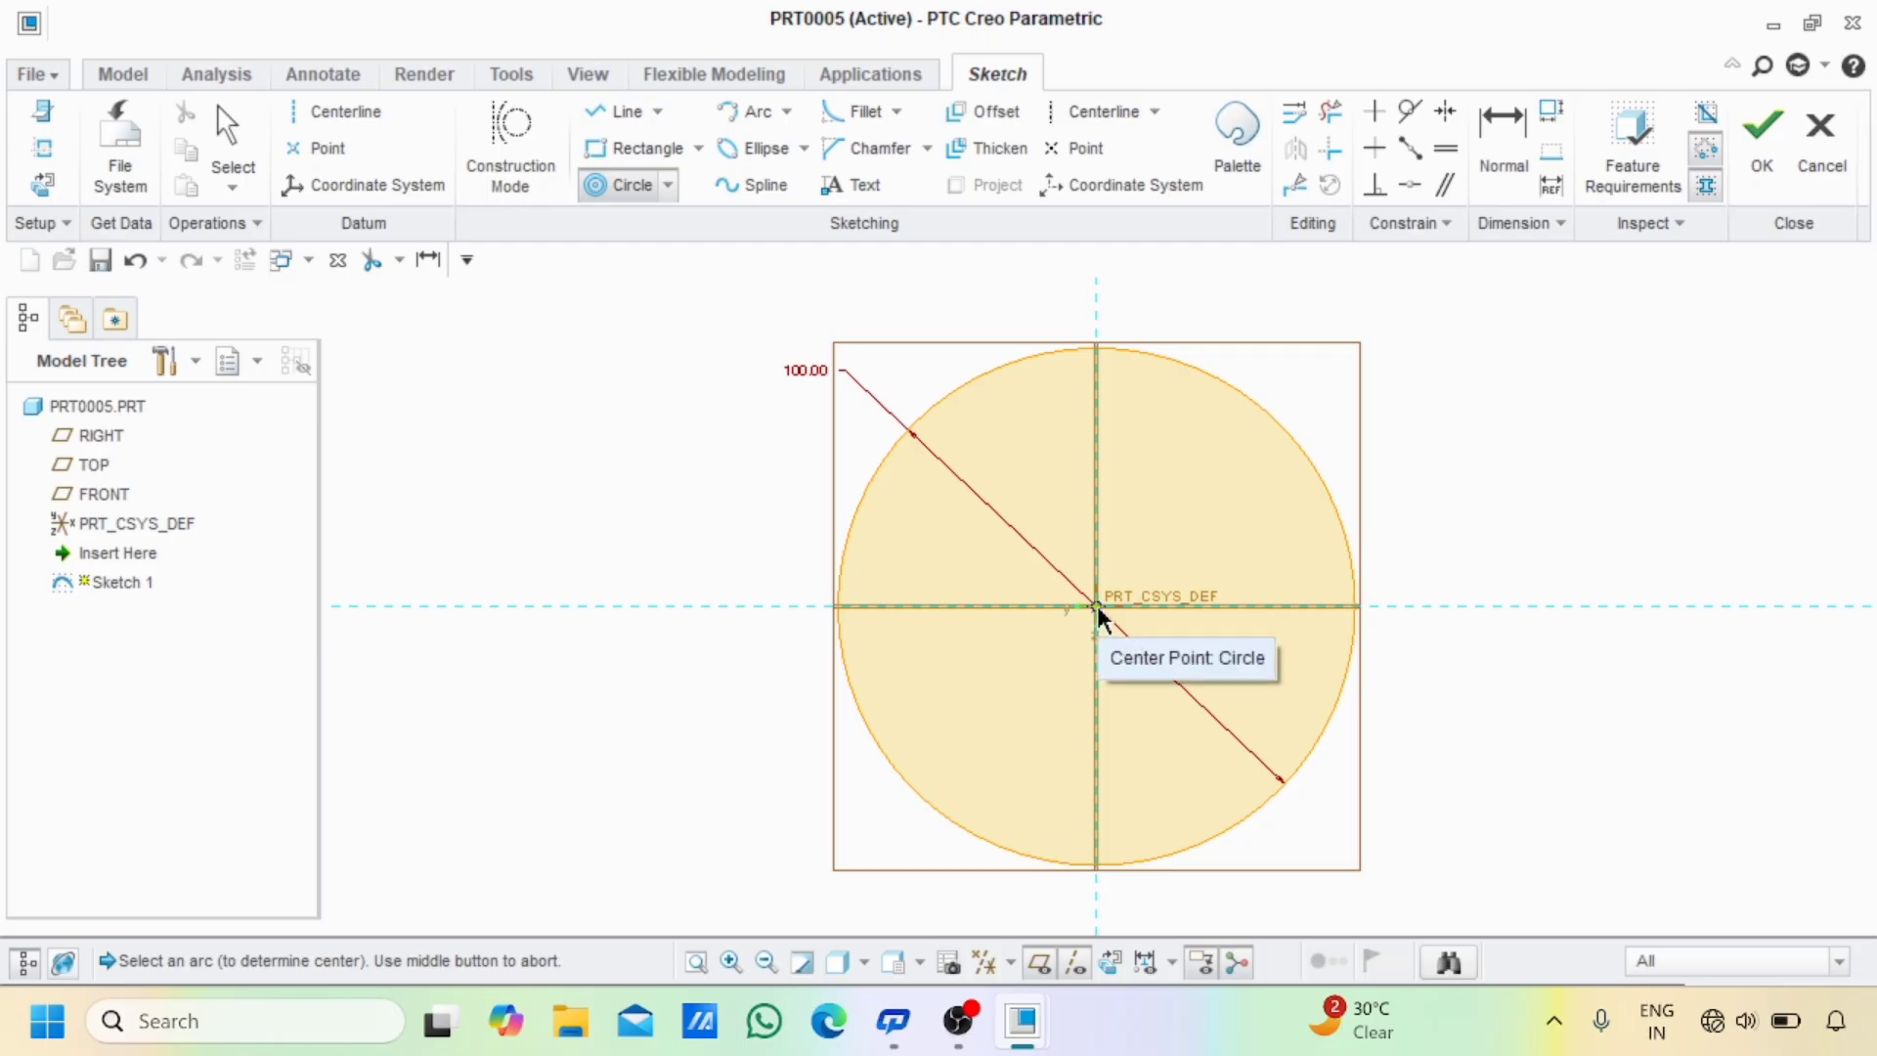
left_click(1098, 616)
left_click(1238, 723)
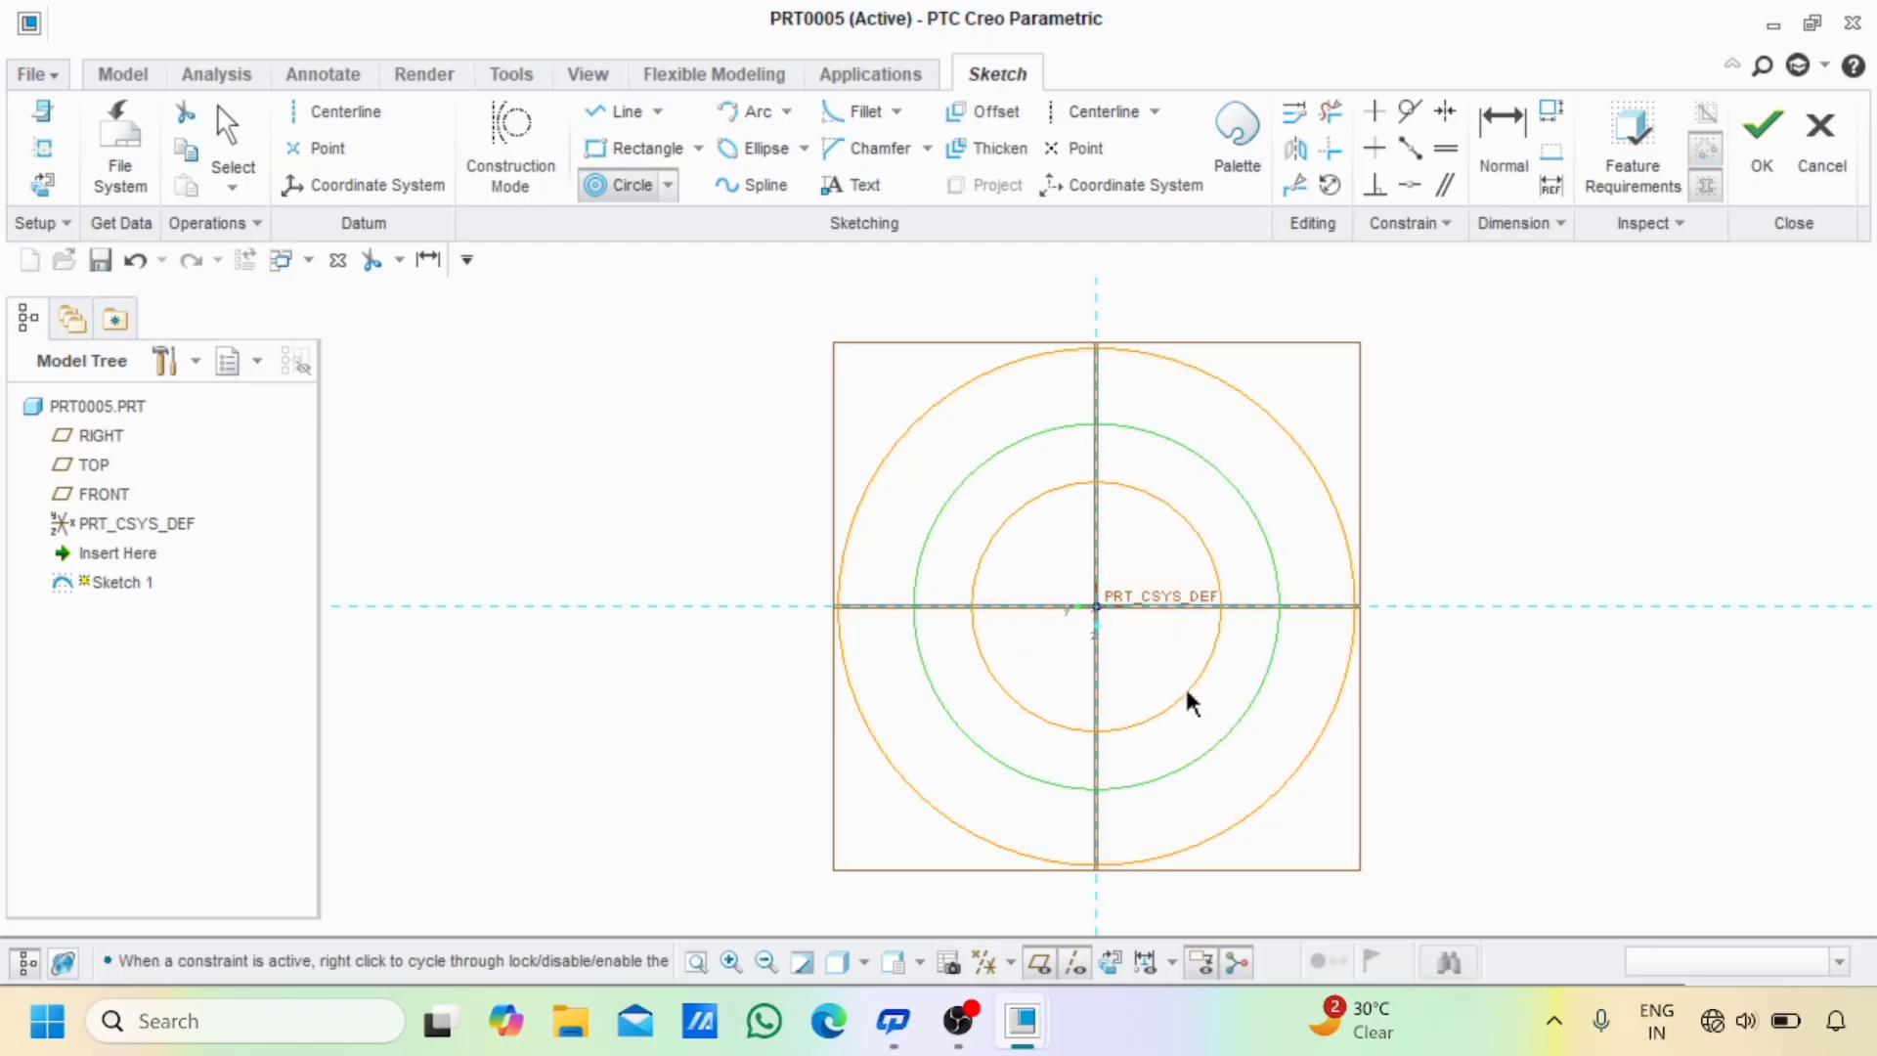
left_click(1184, 691)
left_click(1165, 662)
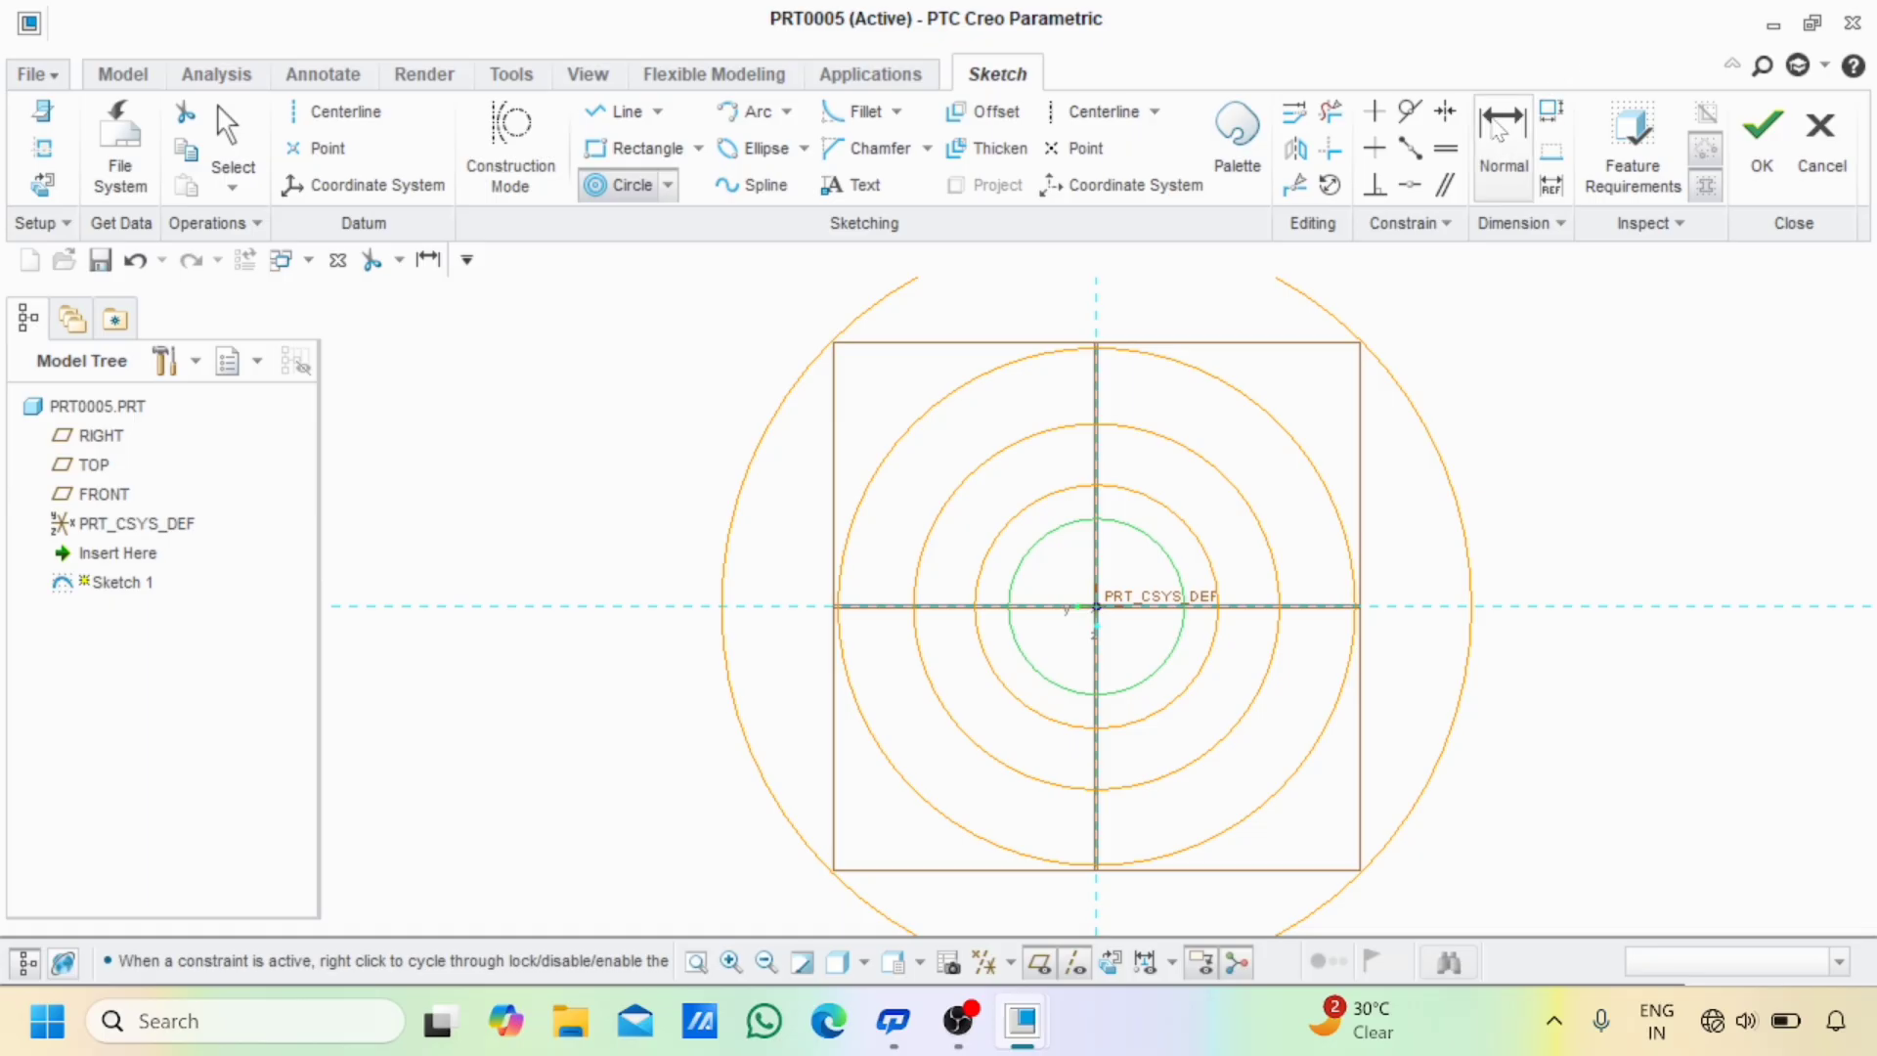
left_click(1503, 142)
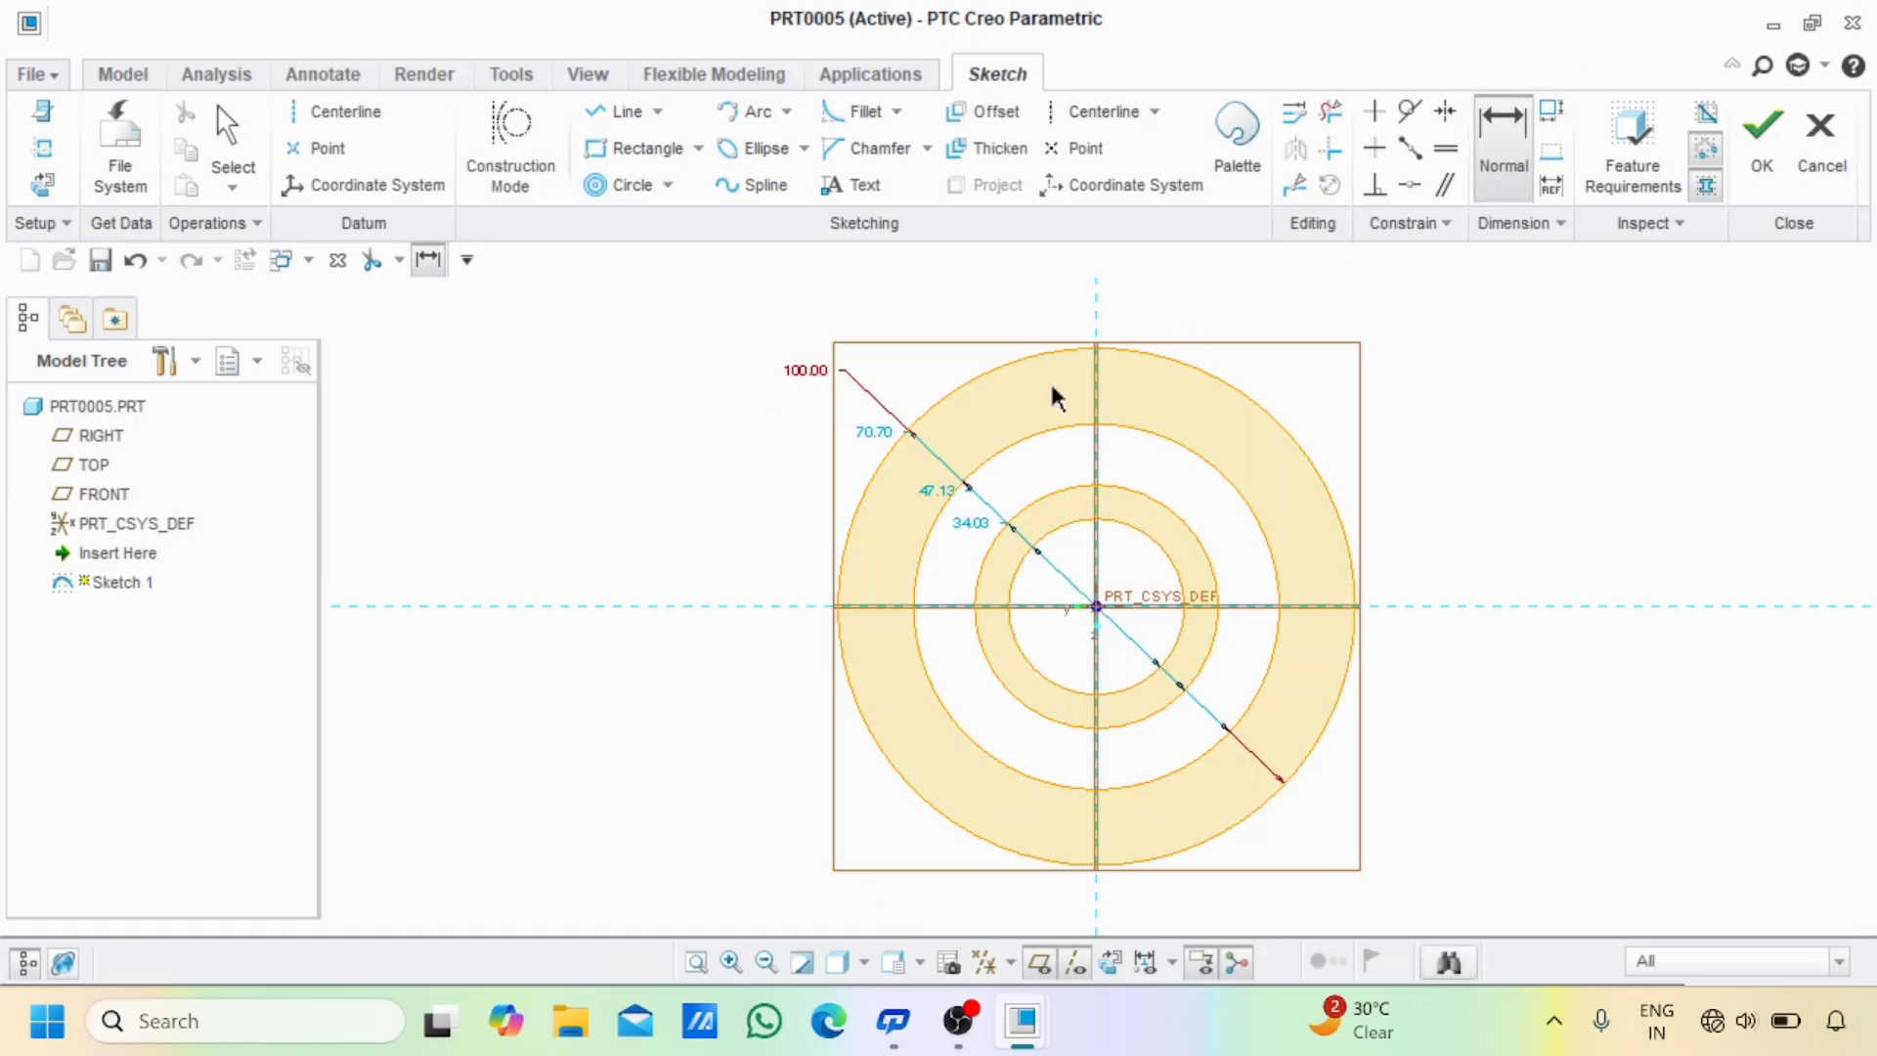
- Set the three inner circle diameters to 90, 40 and 30 from largest to smallest, and finish the sketch
double_click(875, 432)
type("9")
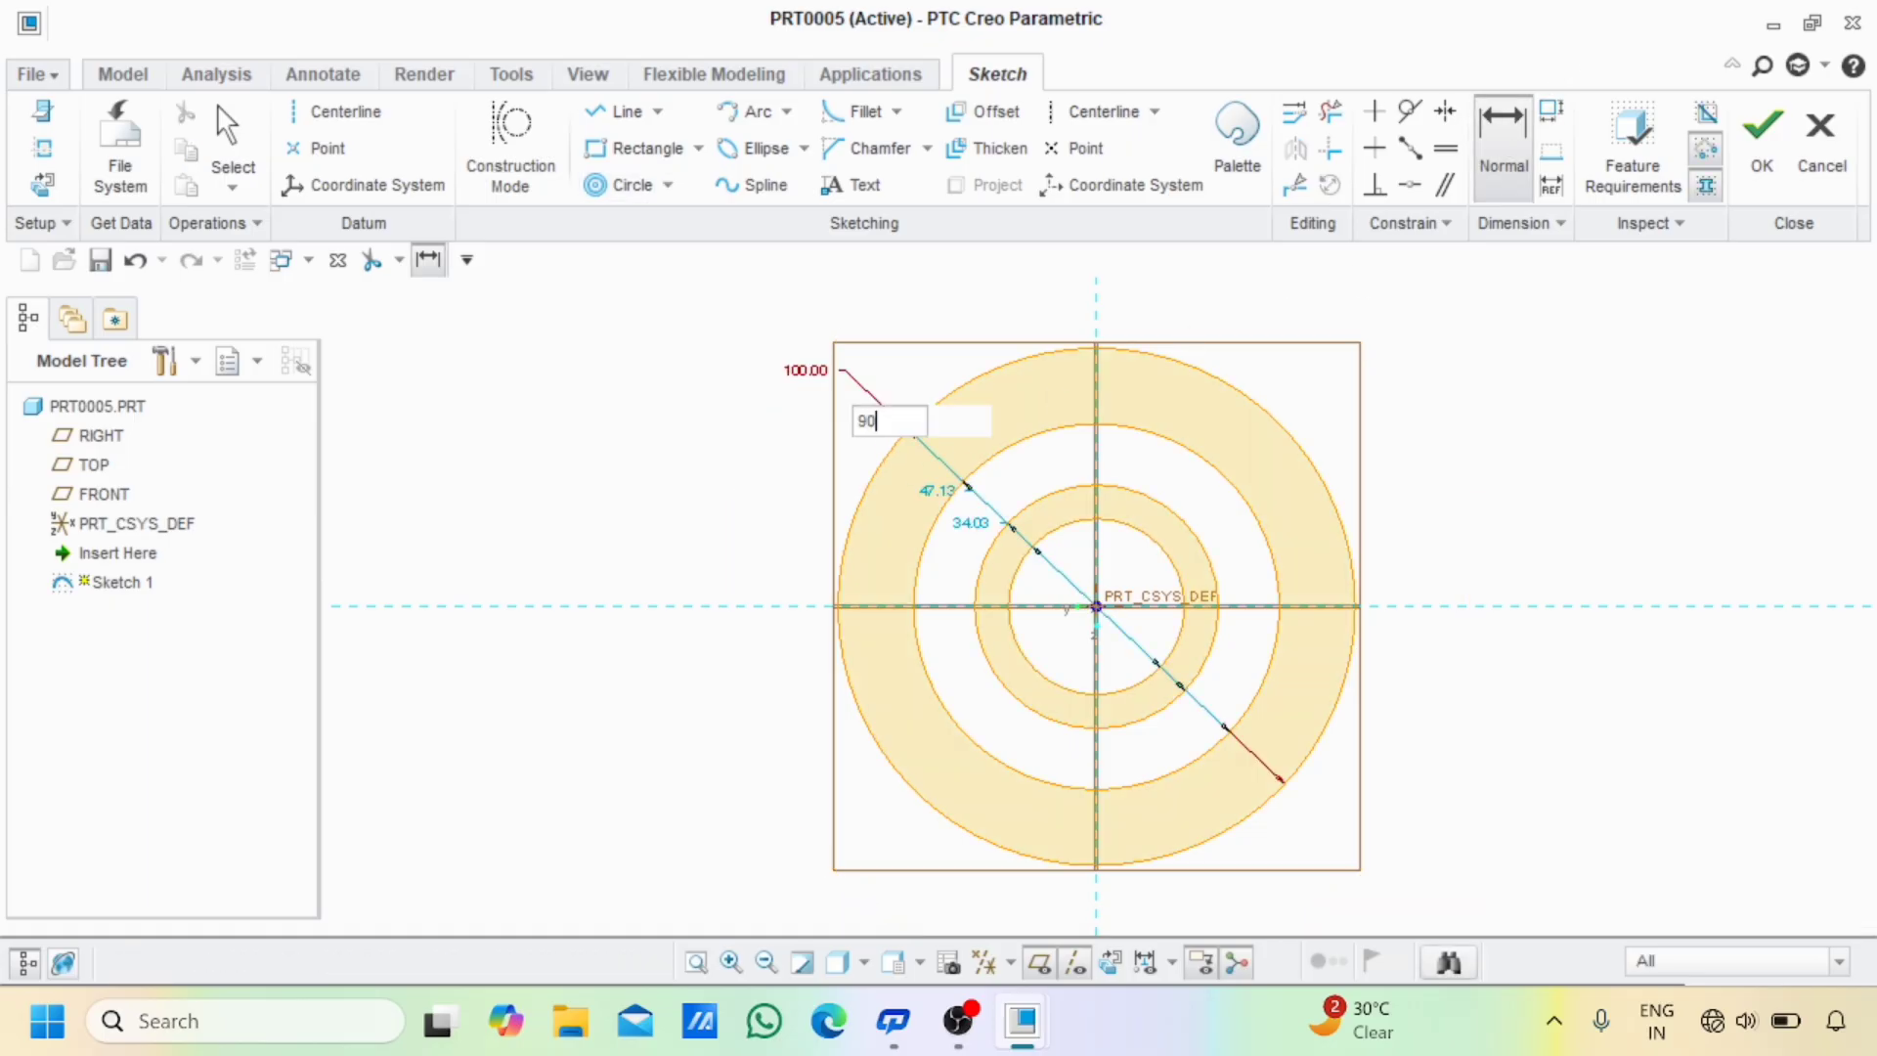
type("0")
key("Return")
double_click(937, 489)
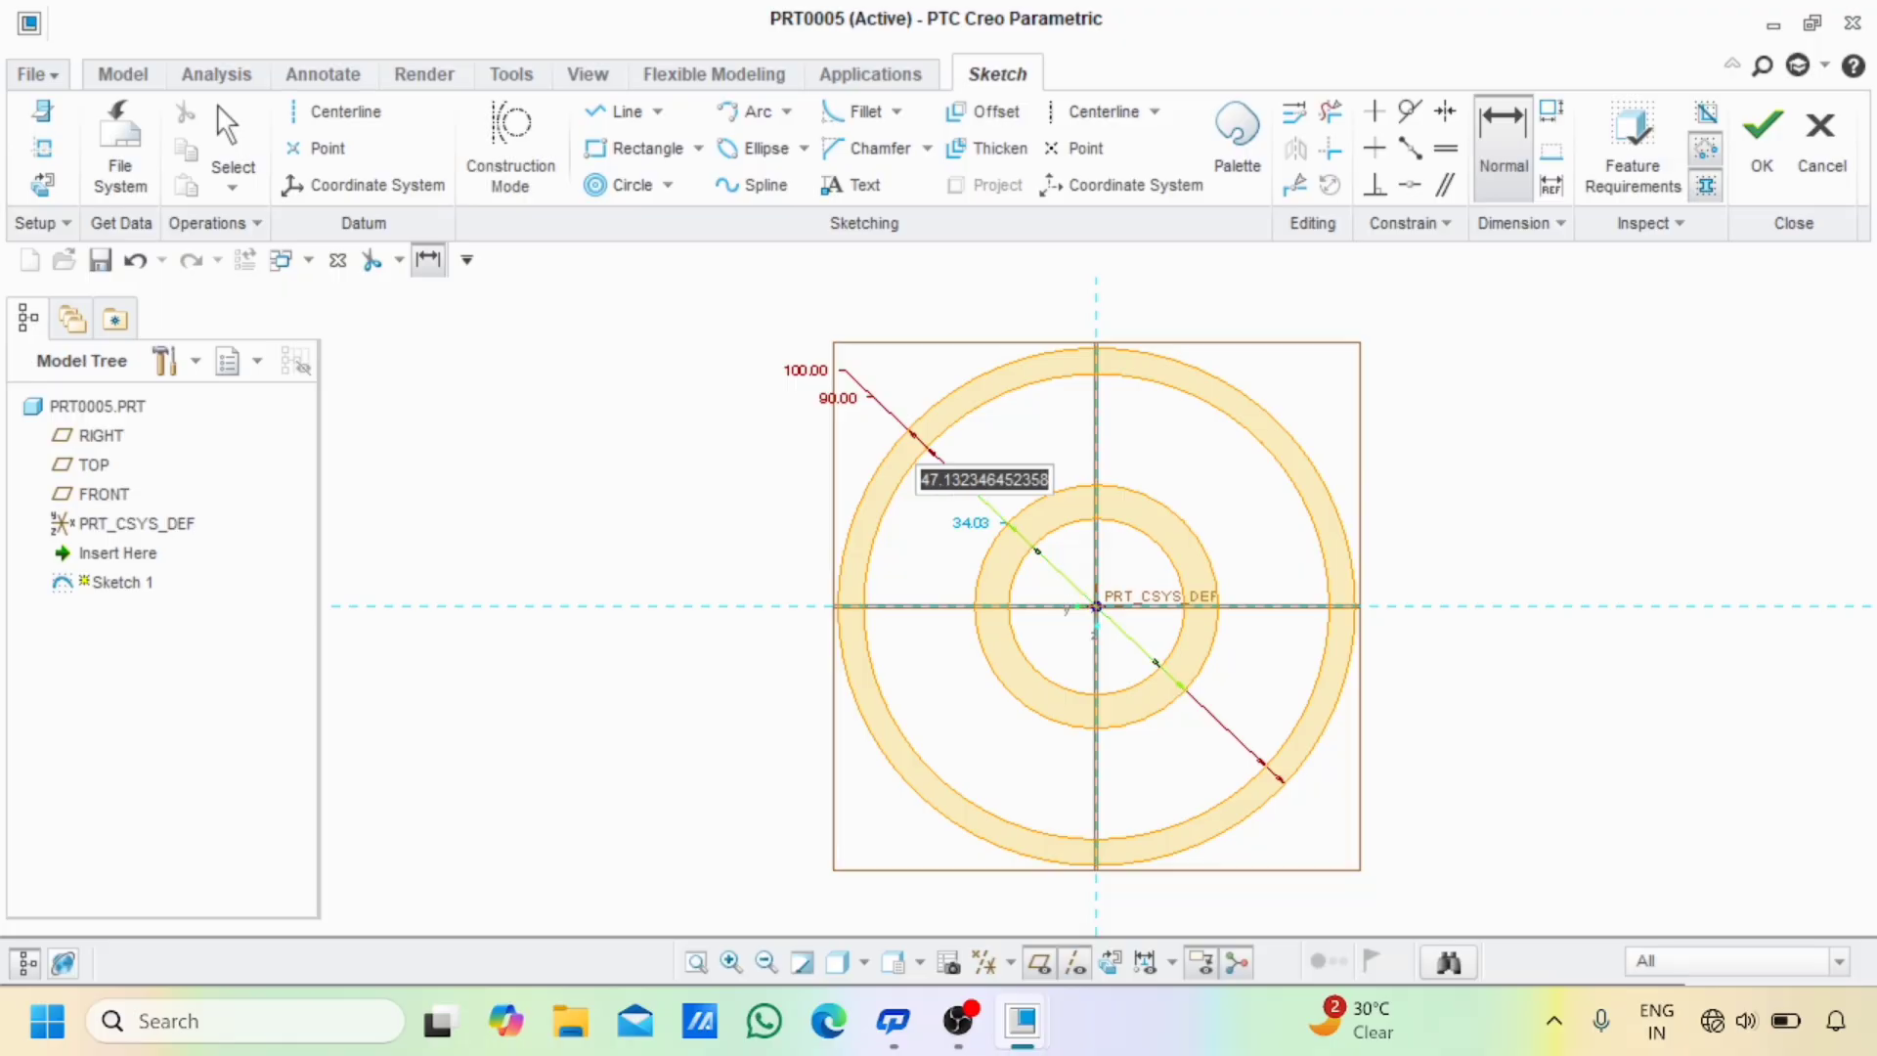
type("40")
key("Return")
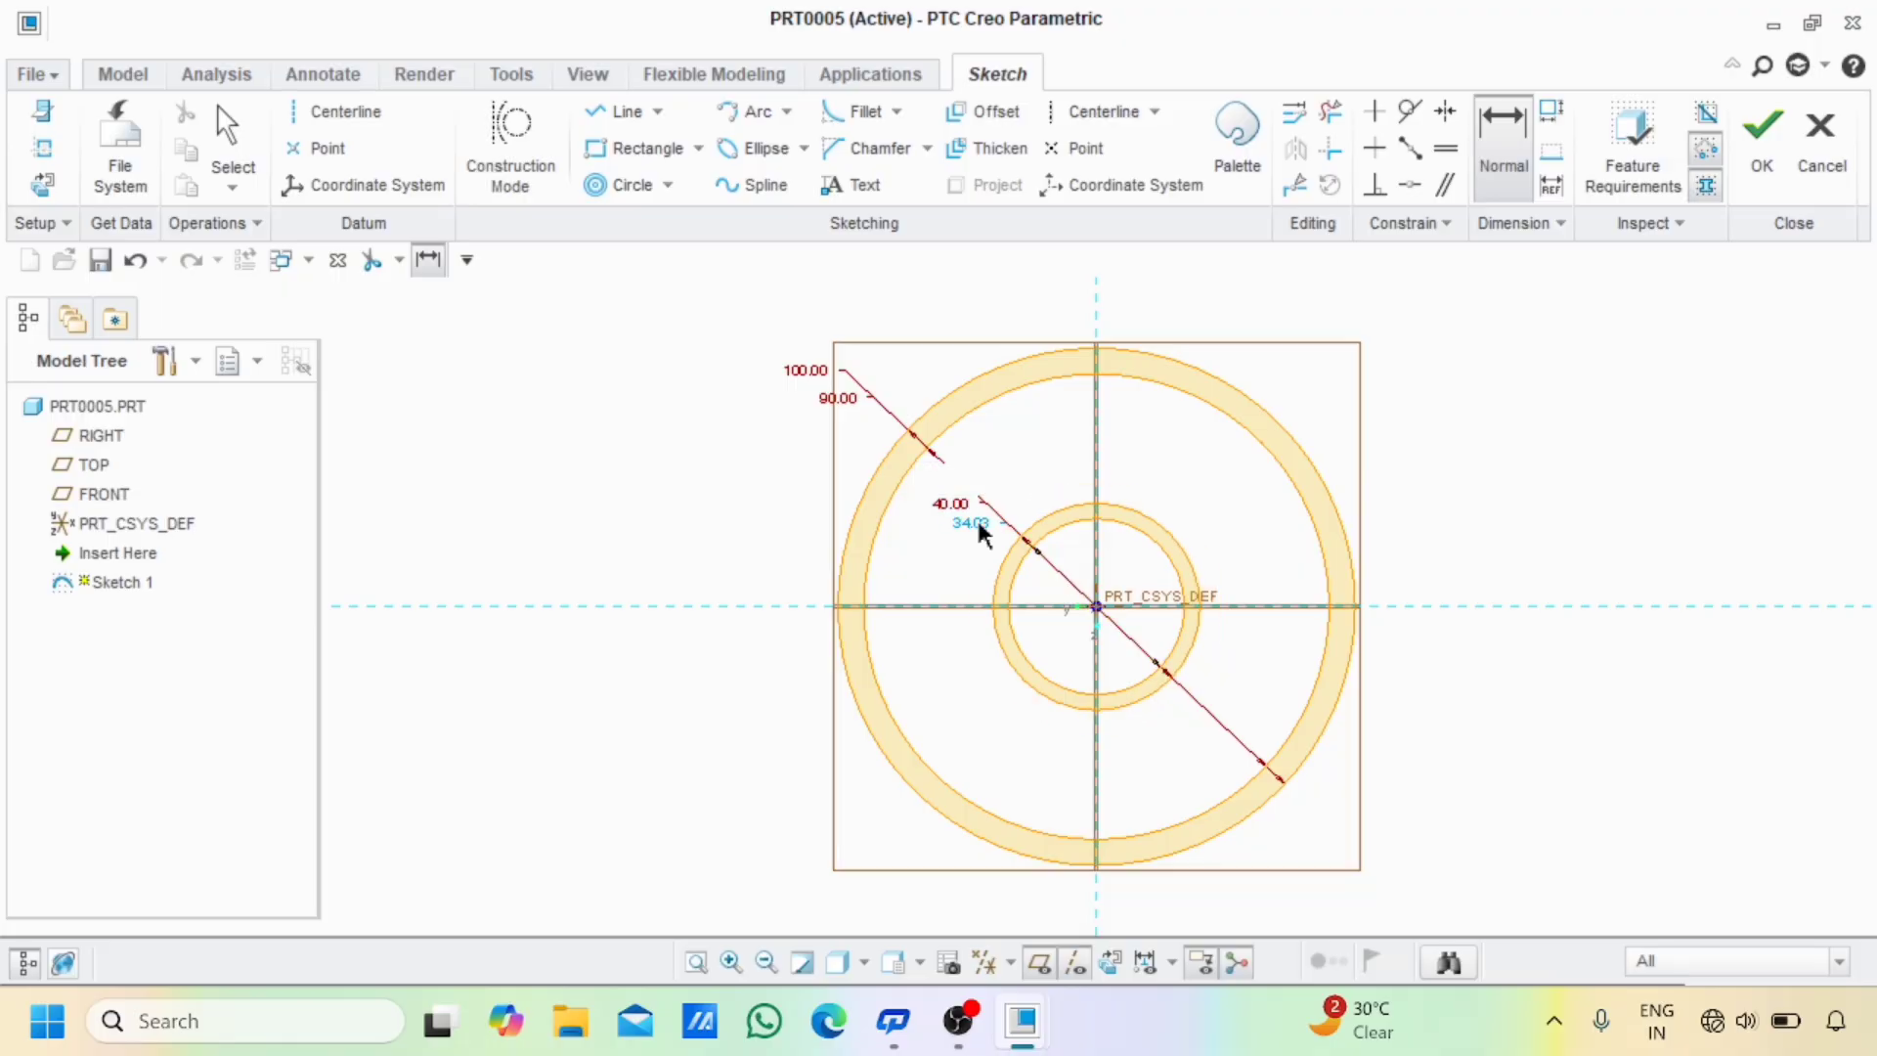
double_click(977, 532)
type("3")
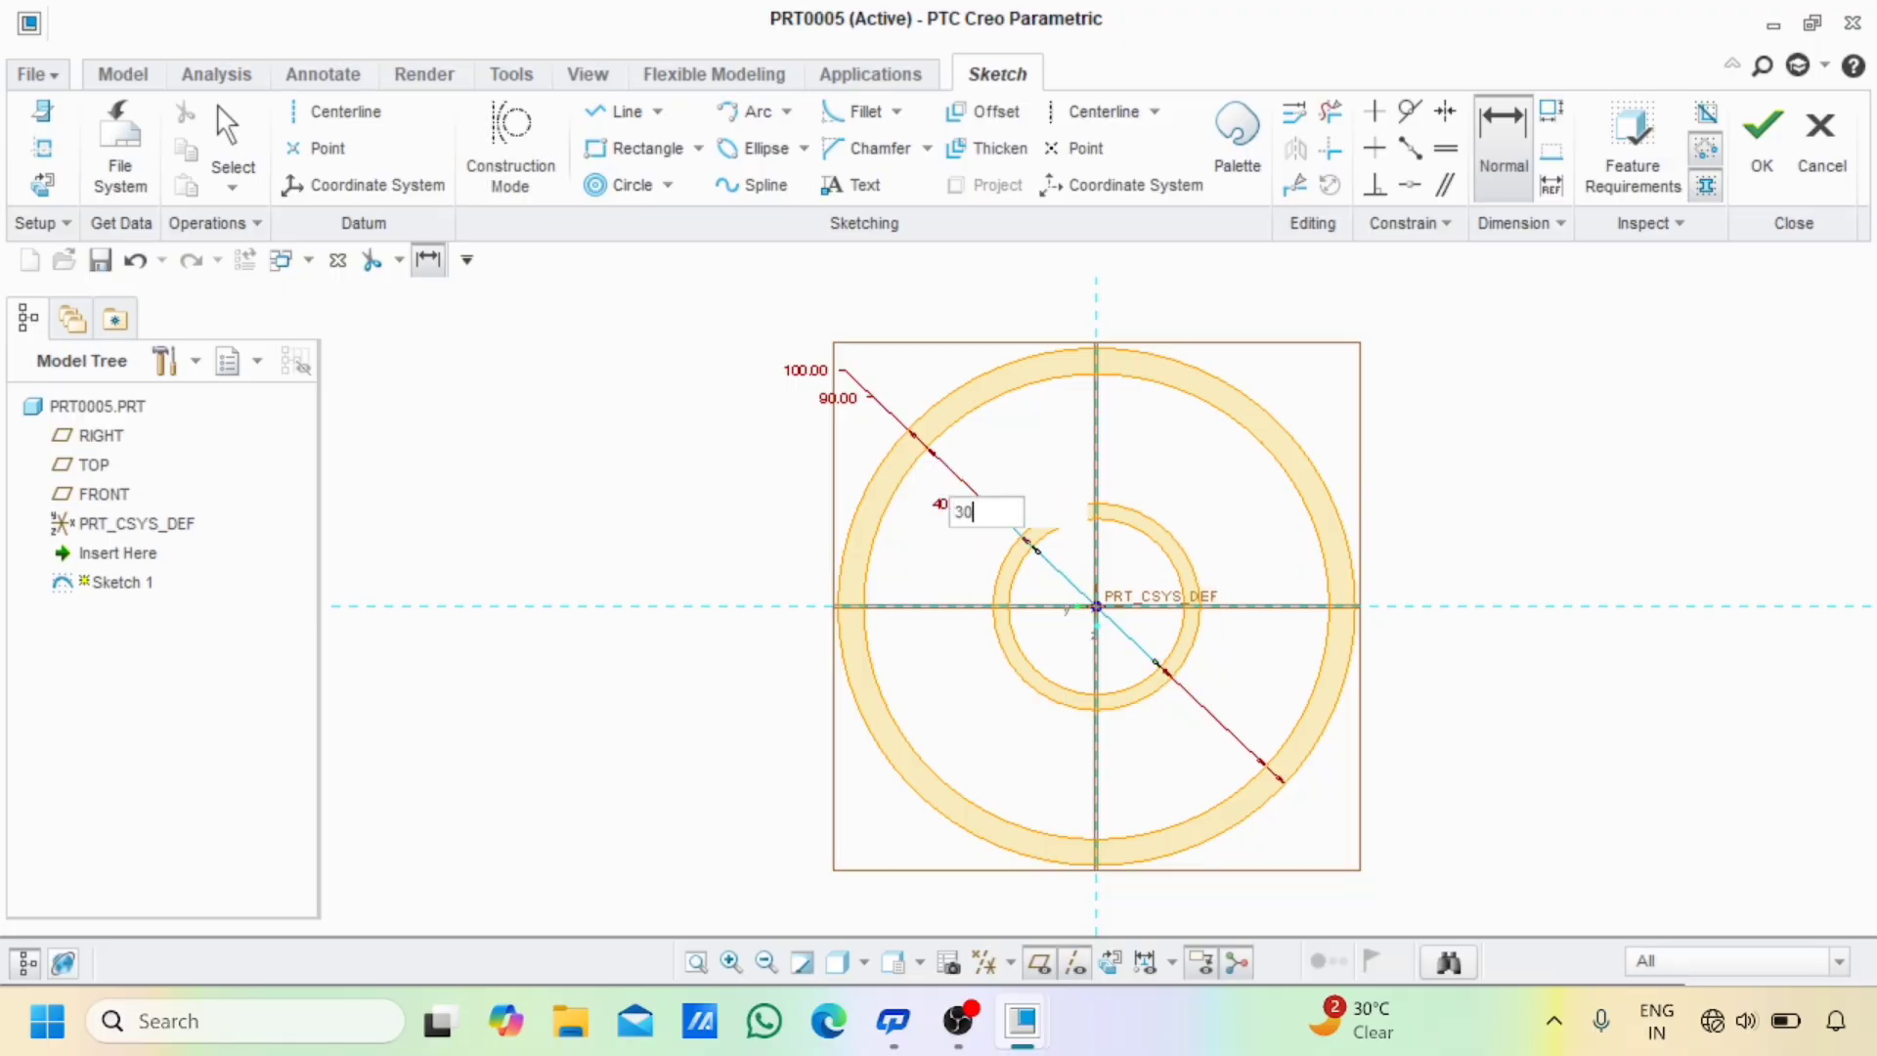
type("0")
key("Return")
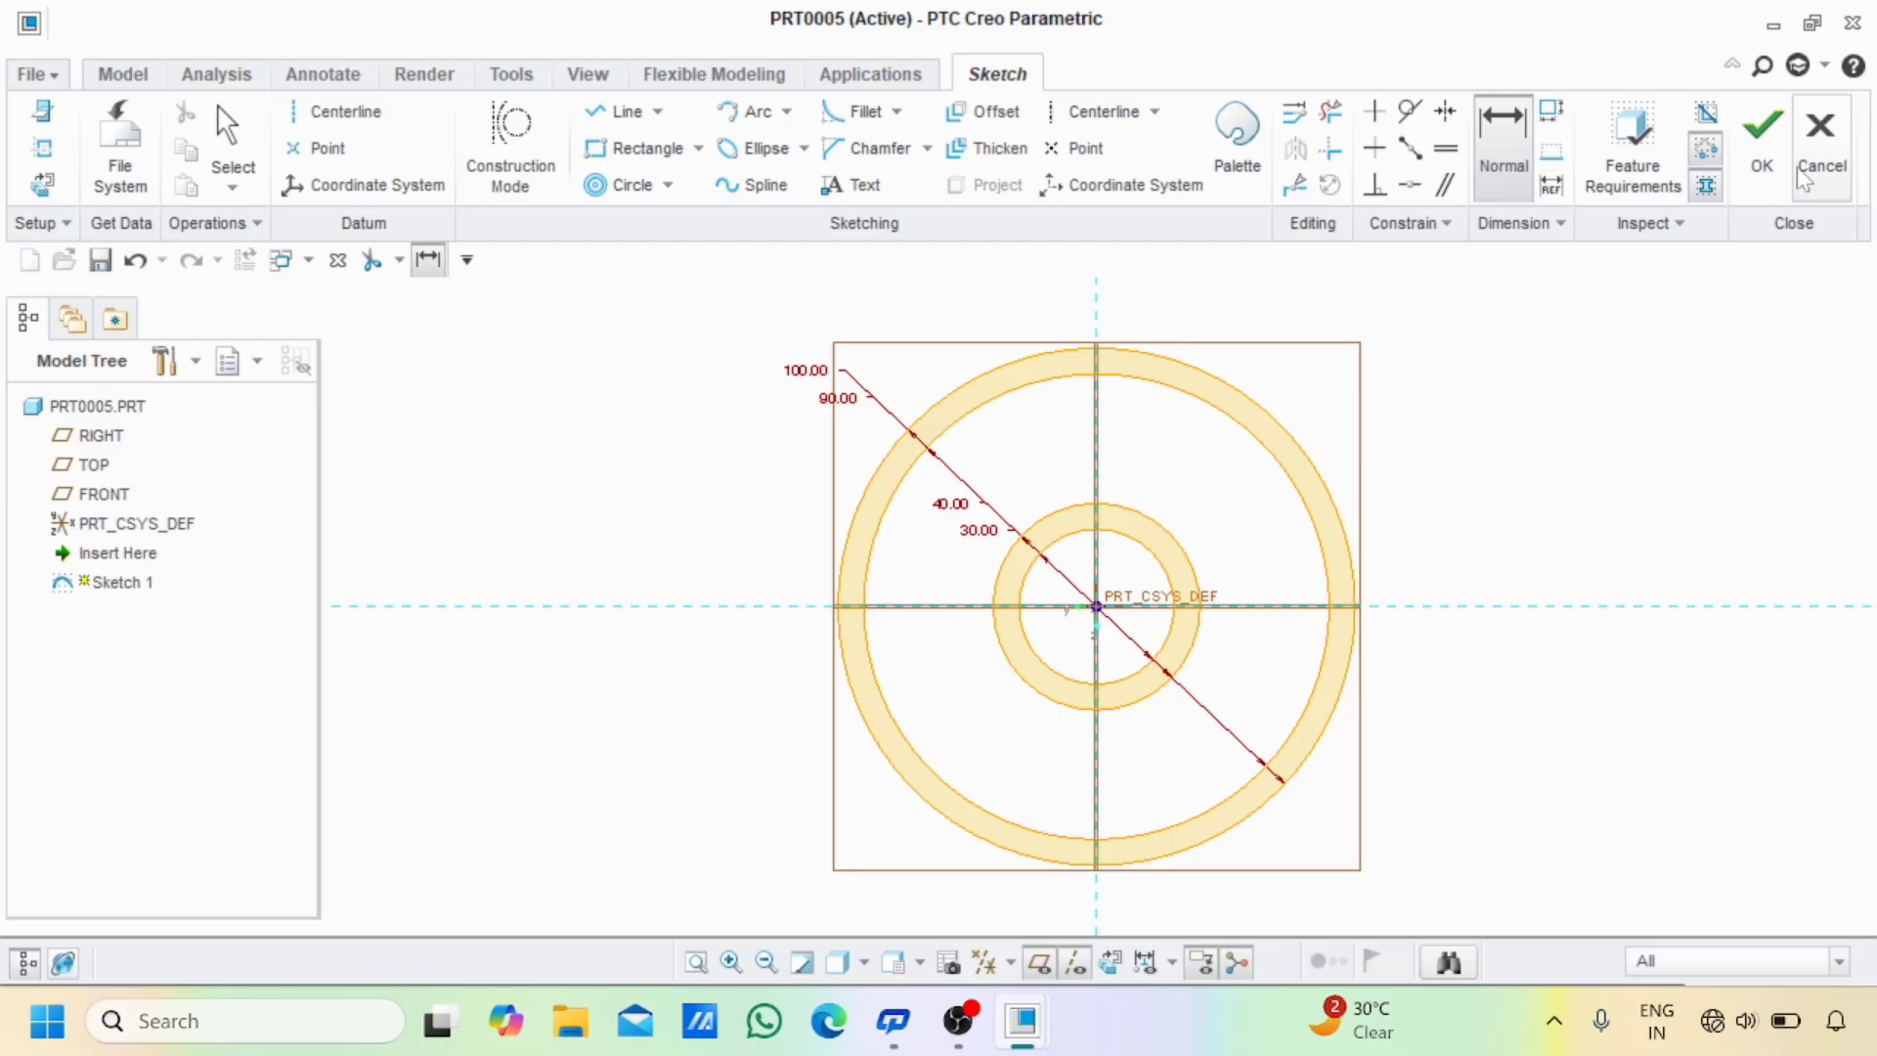
left_click(1763, 161)
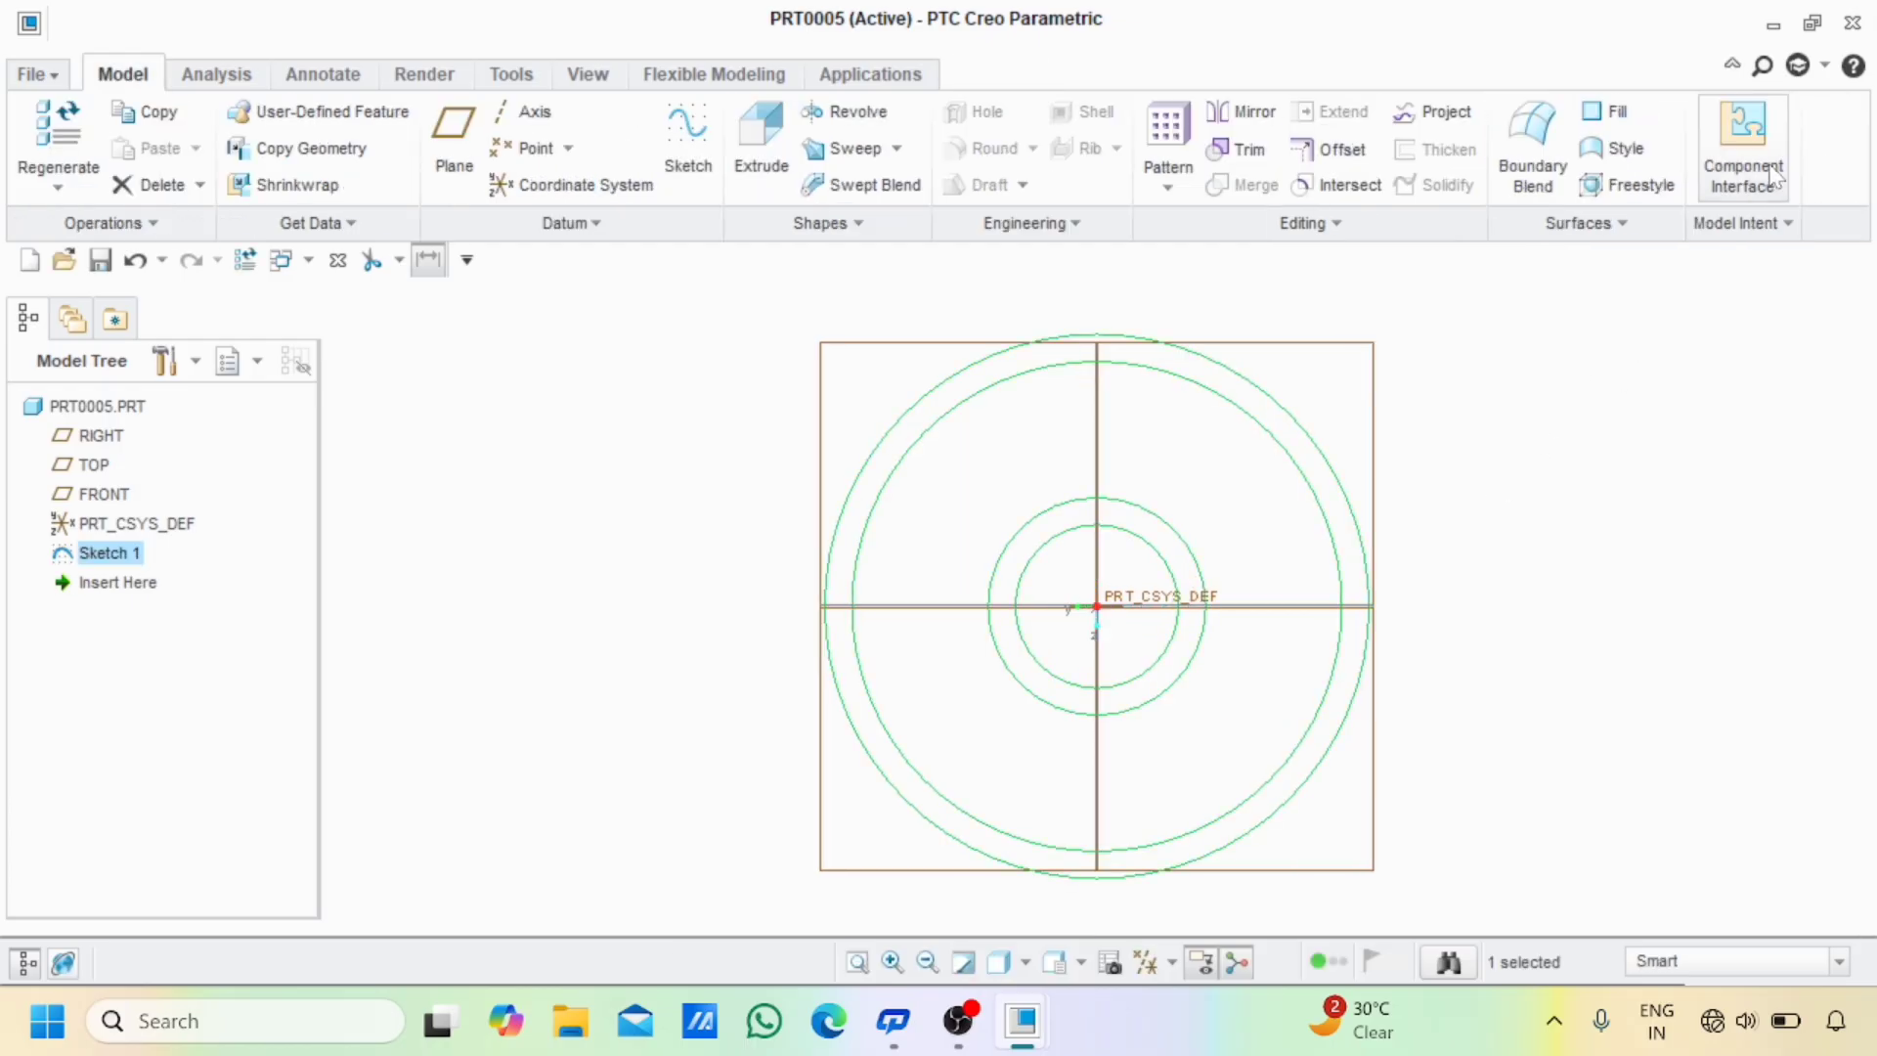
- Extrude the rim and hub sketch symmetrically about its plane to a total depth of 25
left_click(759, 143)
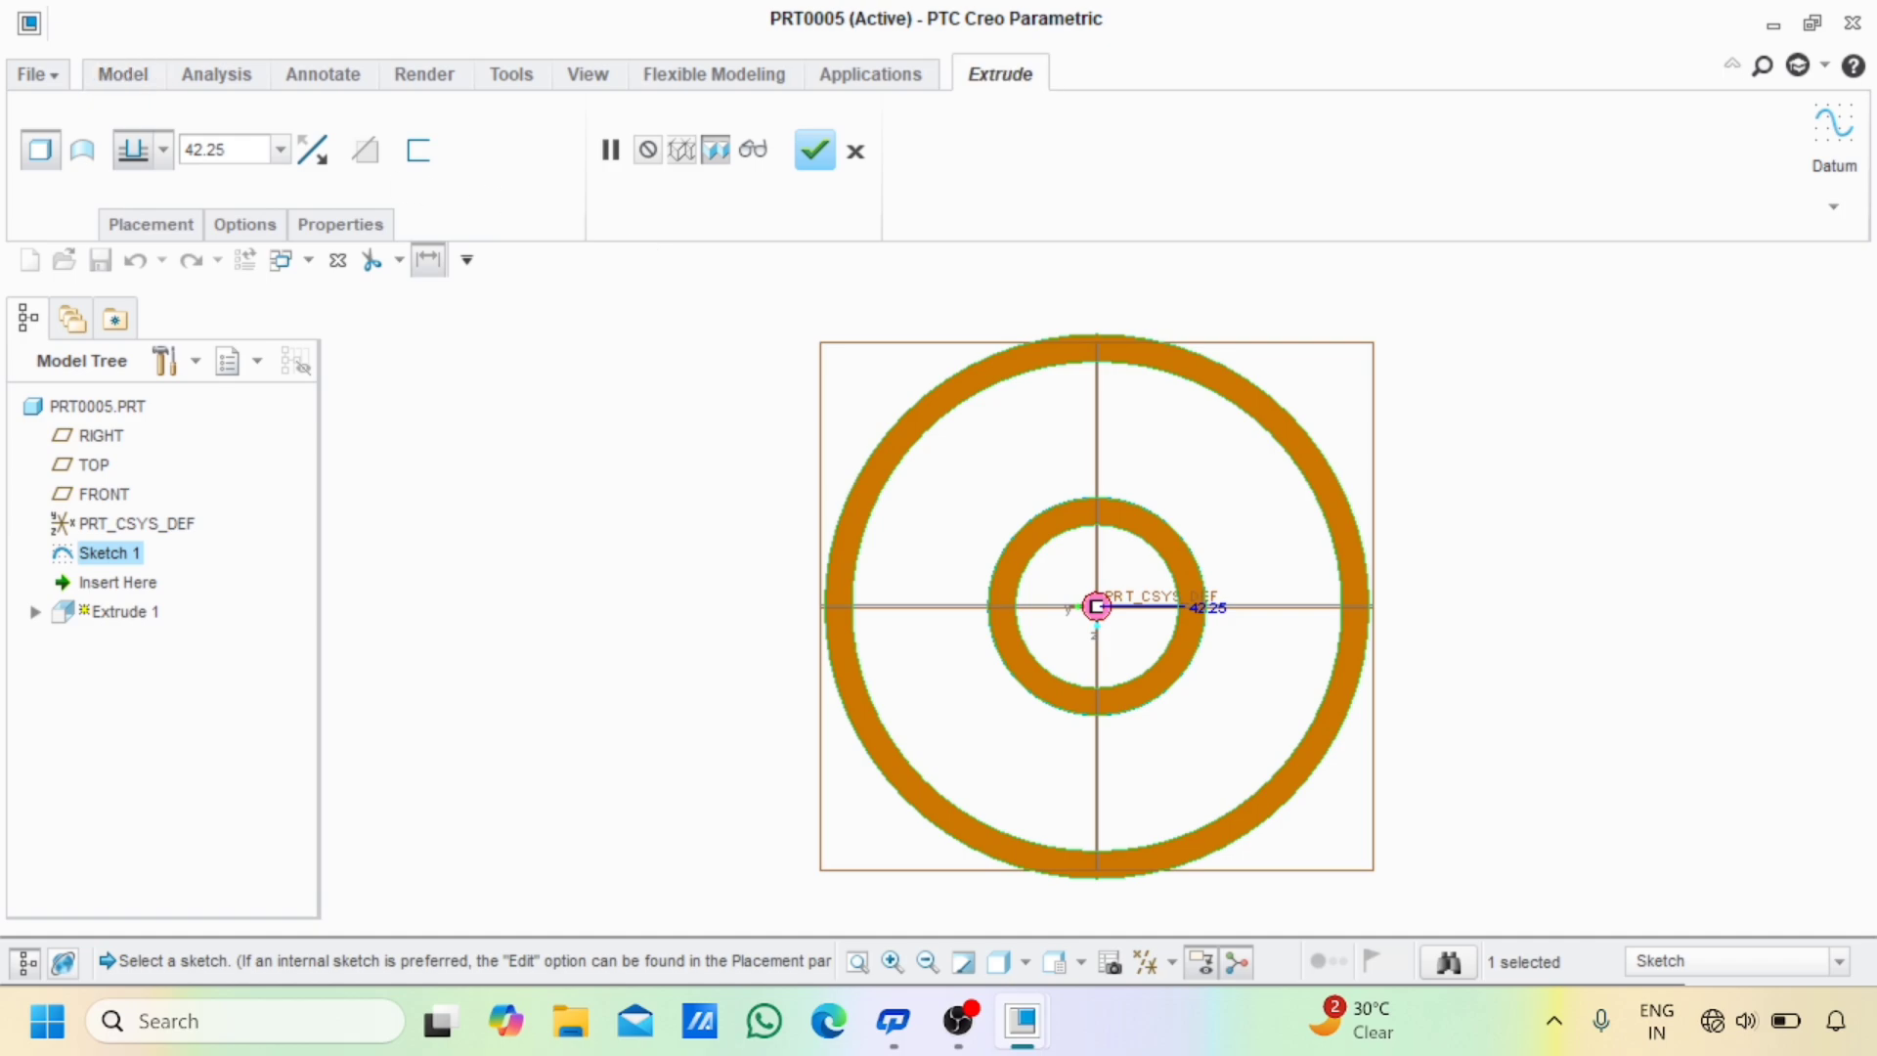
left_click(163, 151)
left_click(135, 194)
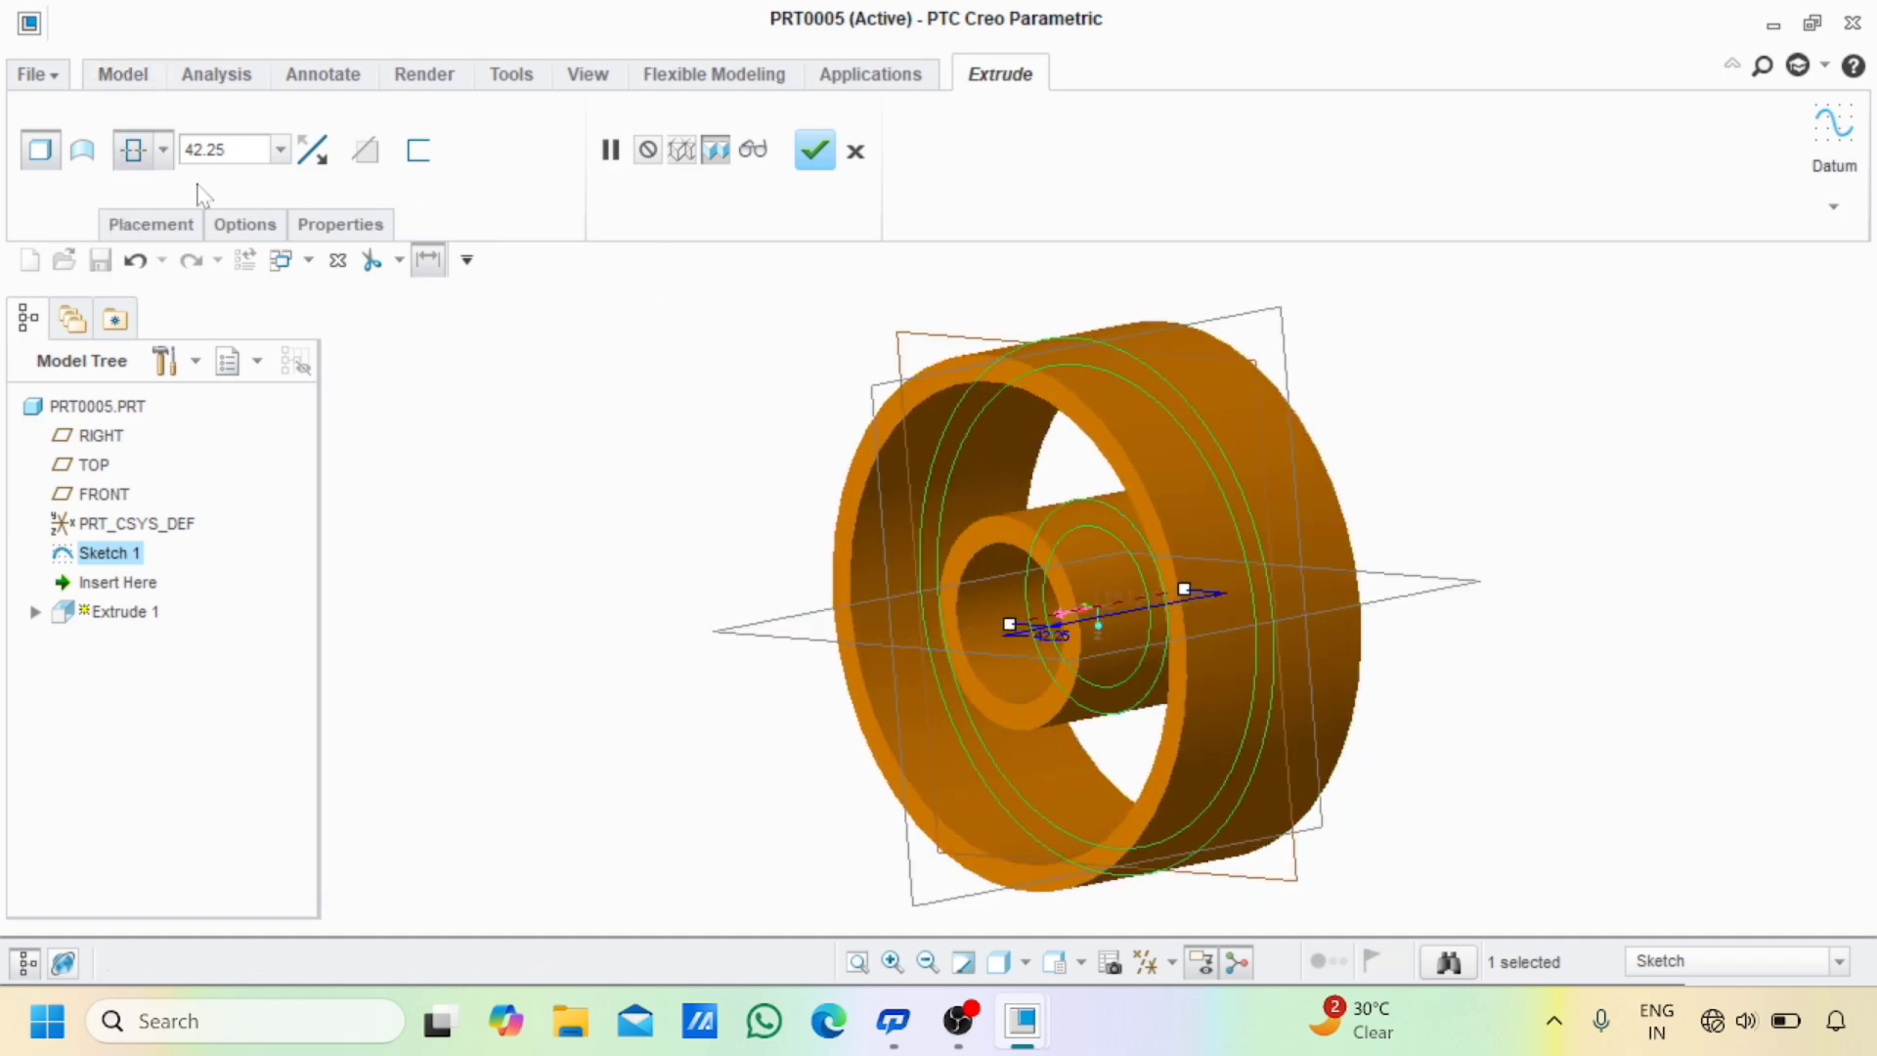
left_click(220, 149)
type("25")
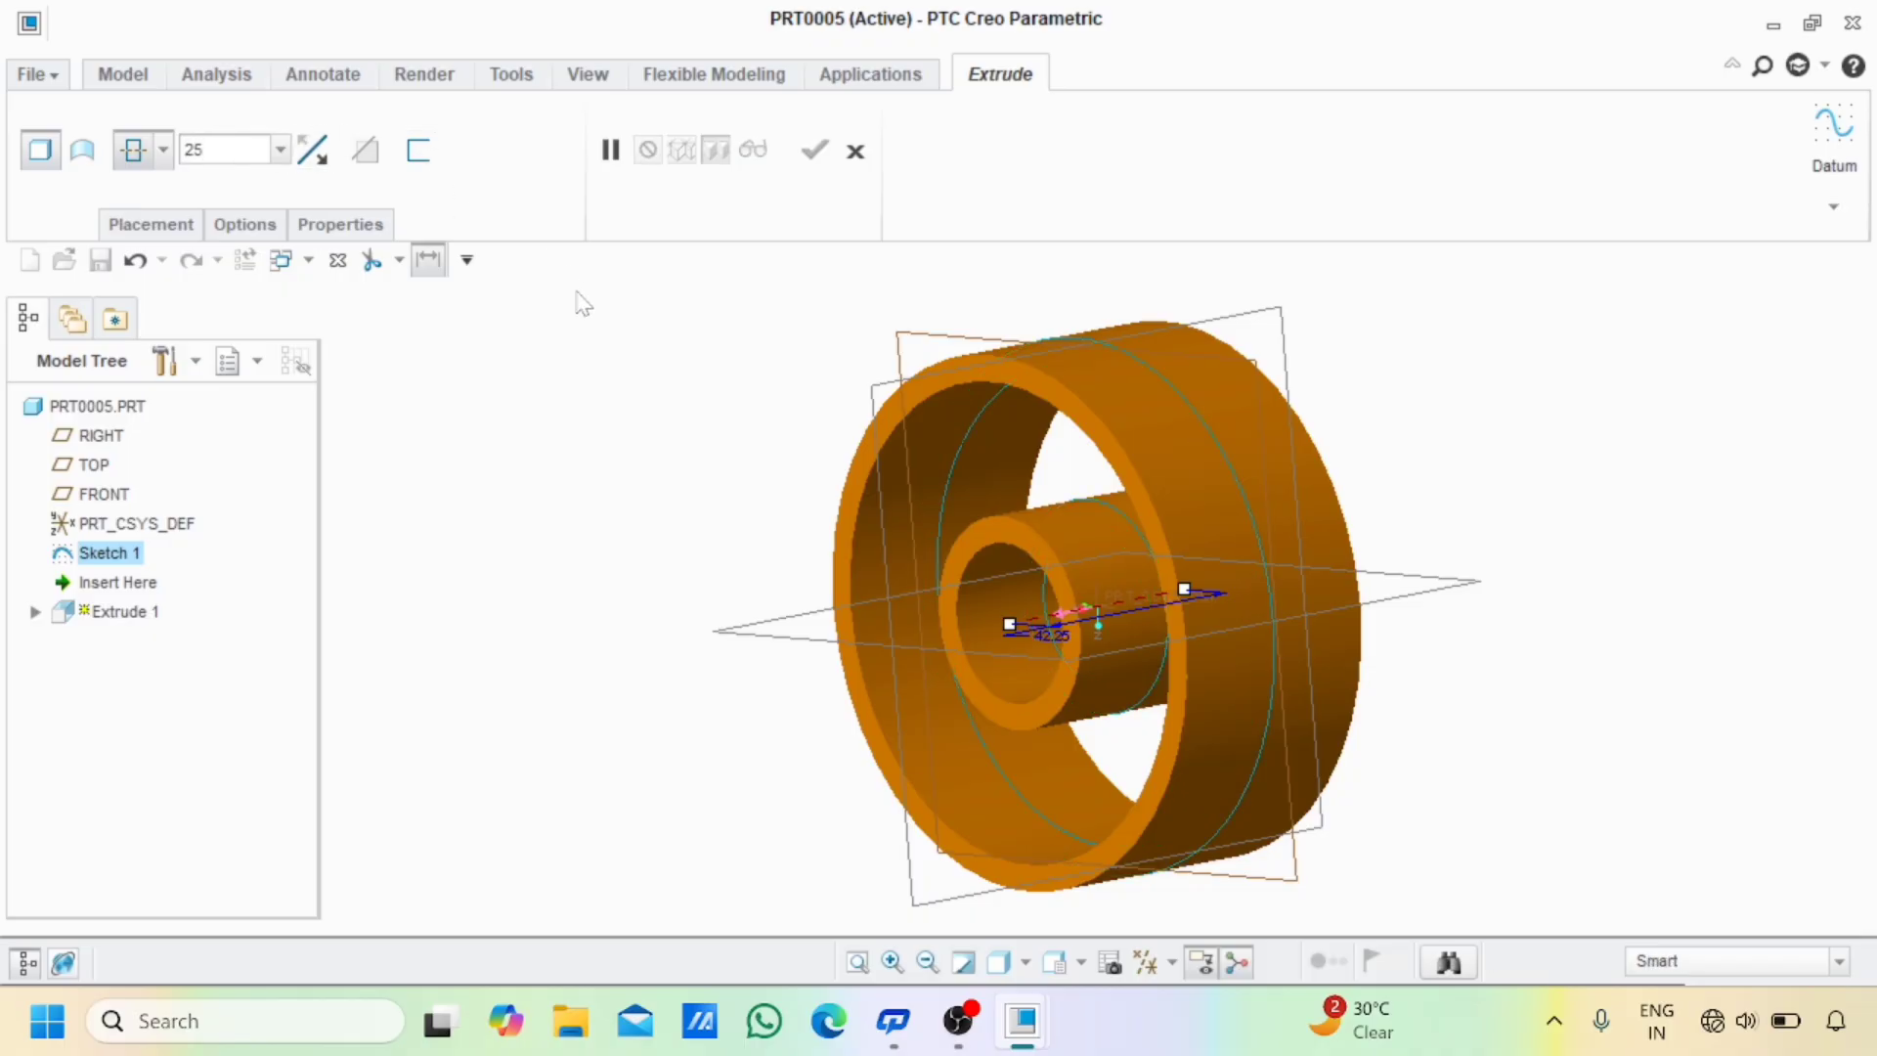
key("Return")
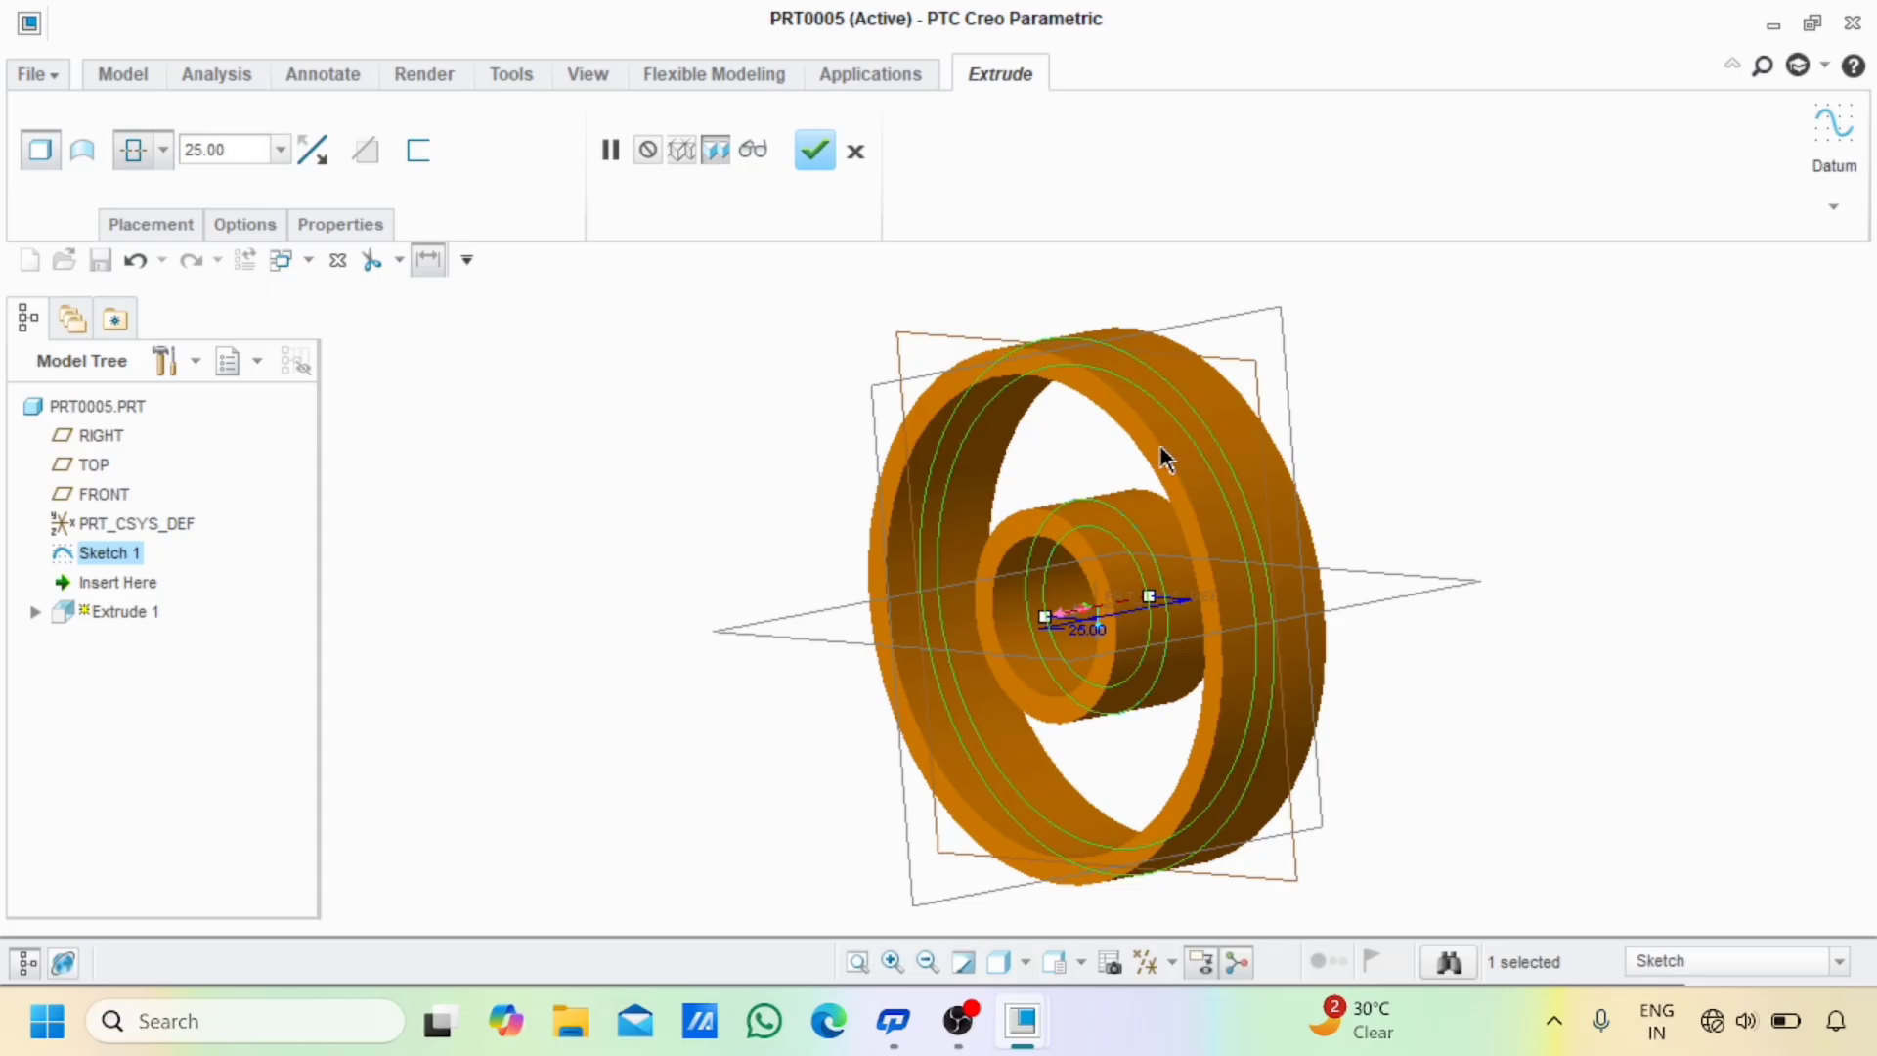
left_click(814, 150)
- Start a sketch on the RIGHT datum plane and add the rim's inner surface and the hub's outer surface as references
middle_click_drag(1166, 371, 1281, 373)
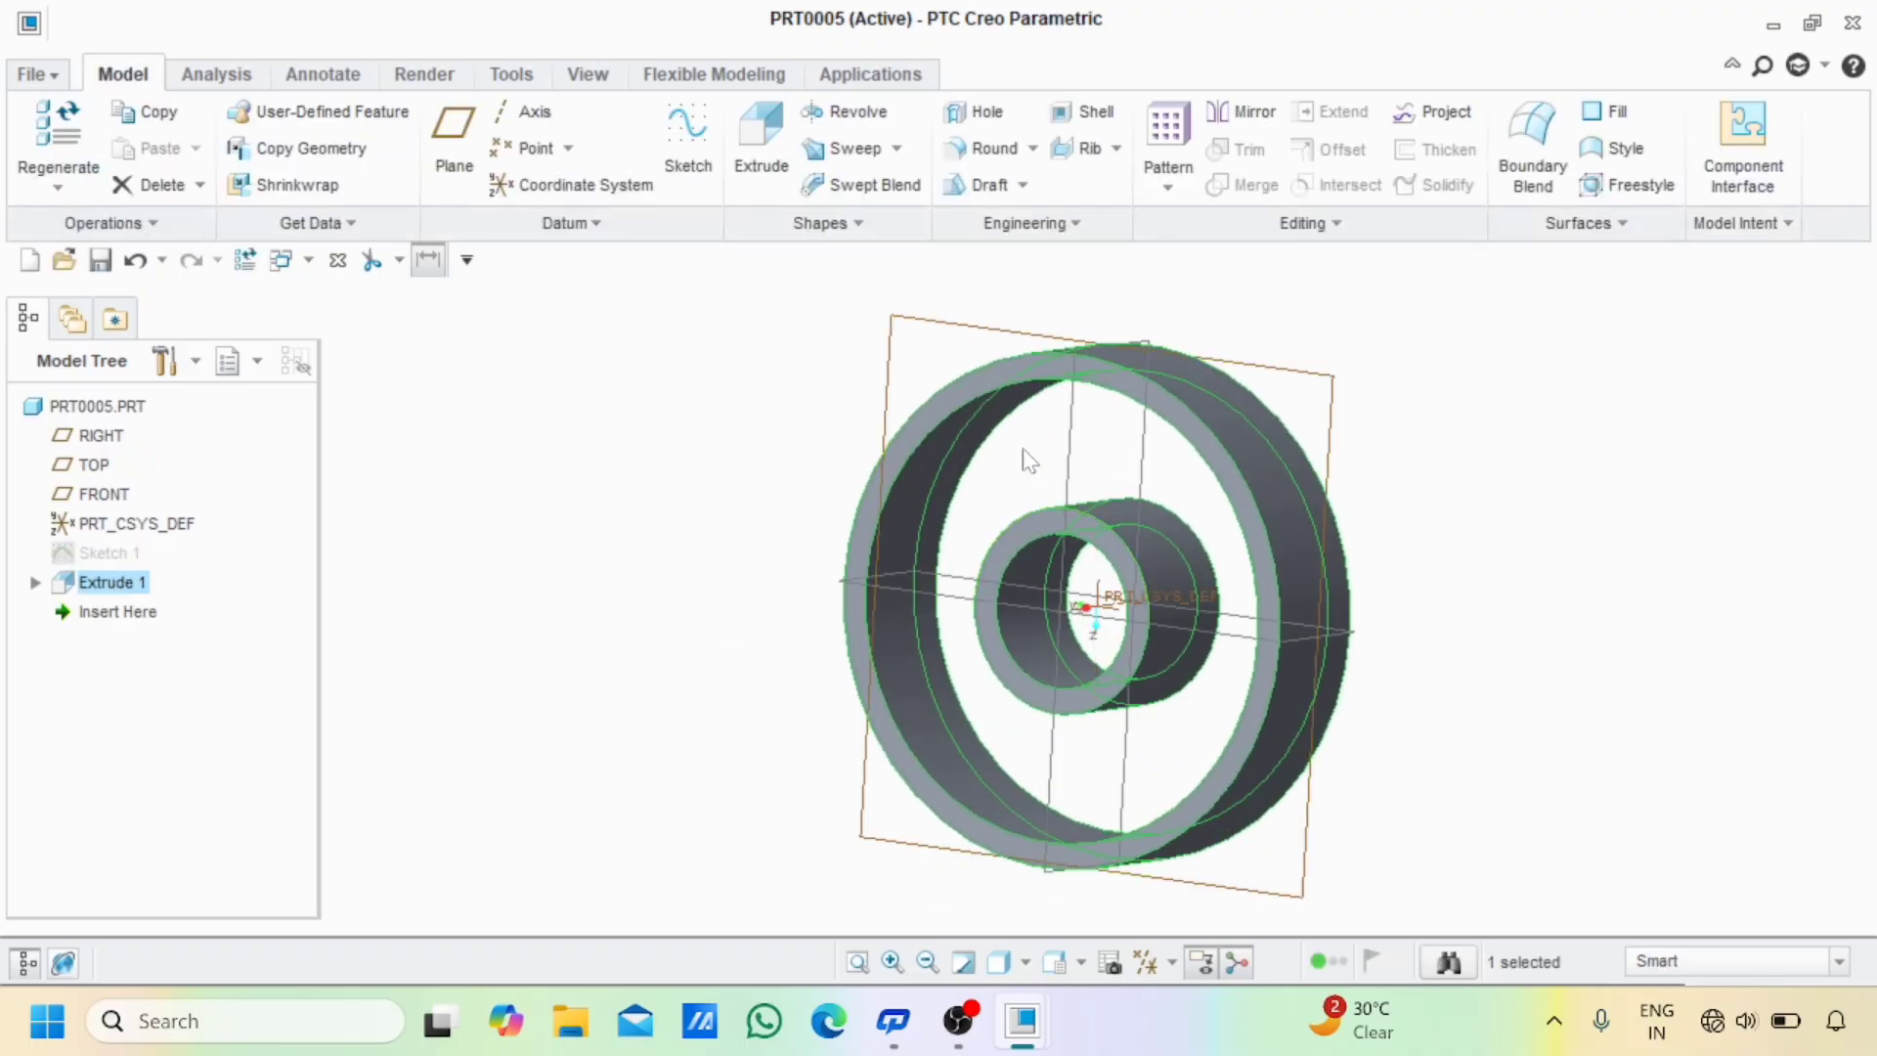
left_click(1017, 332)
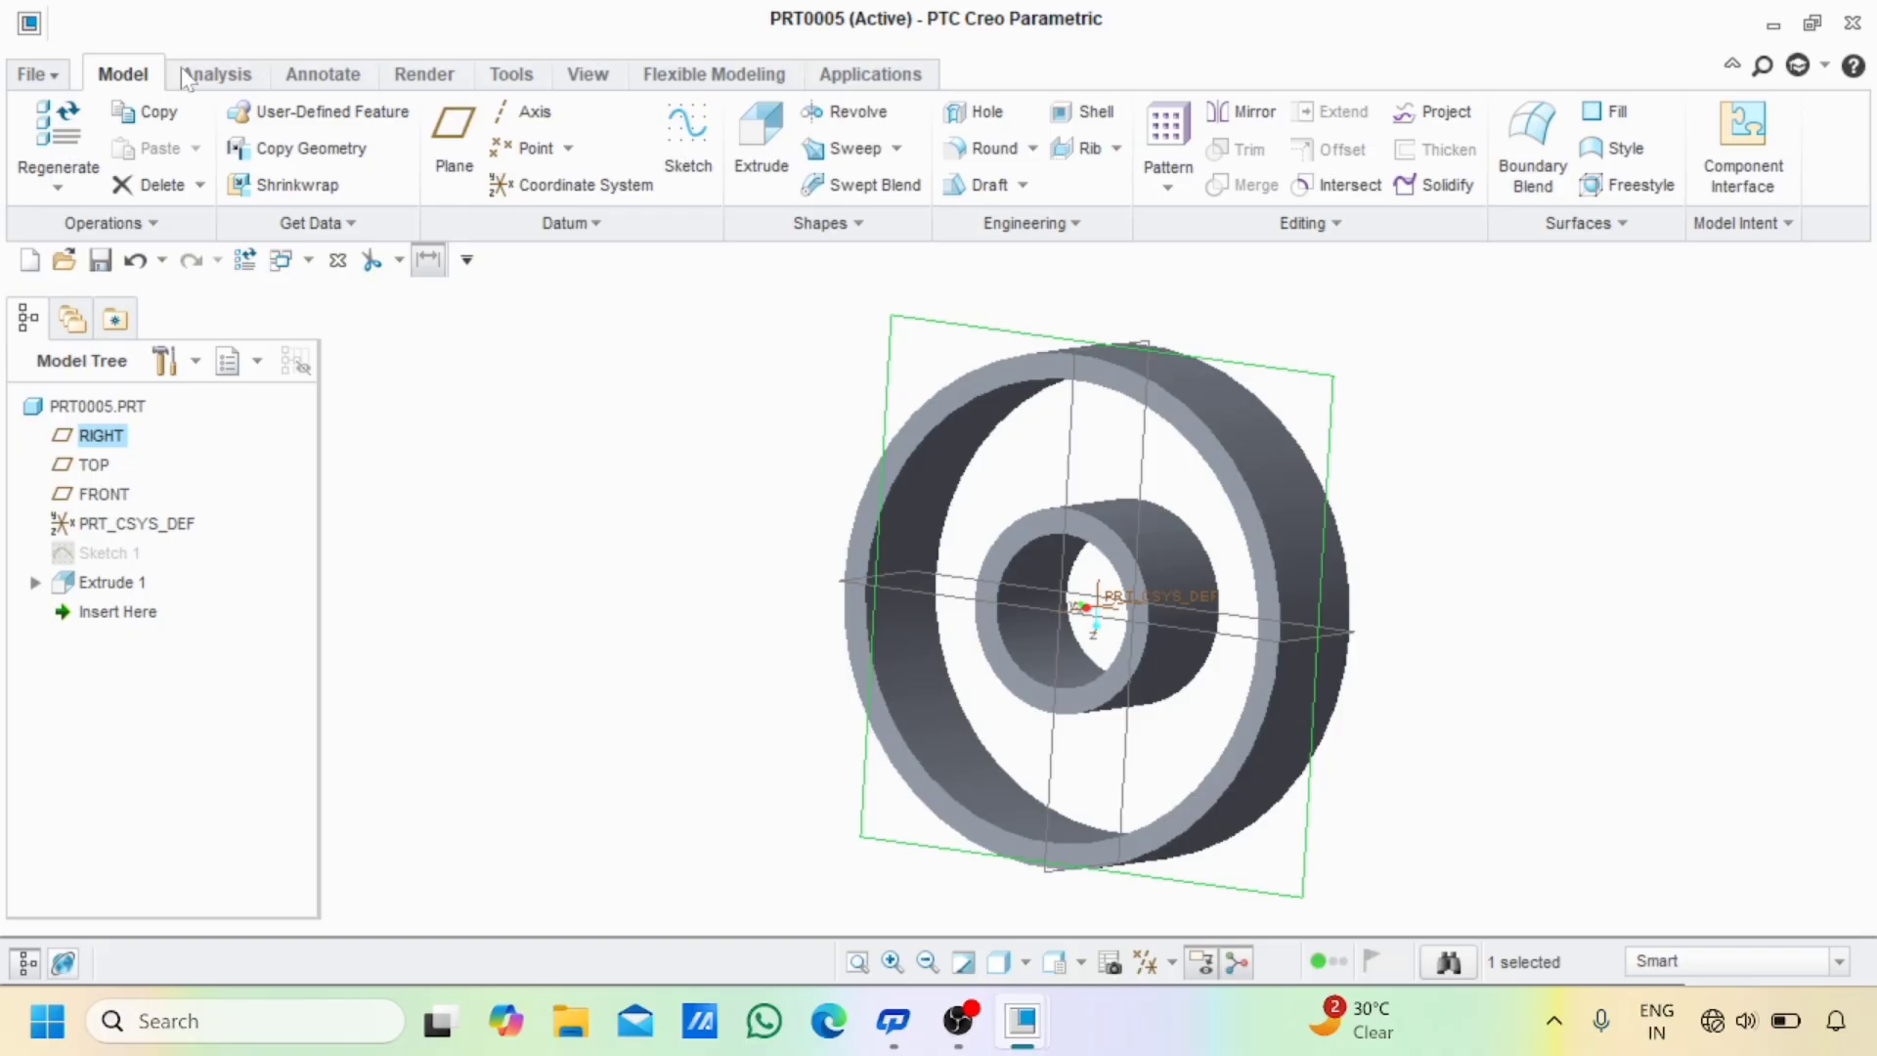
left_click(674, 167)
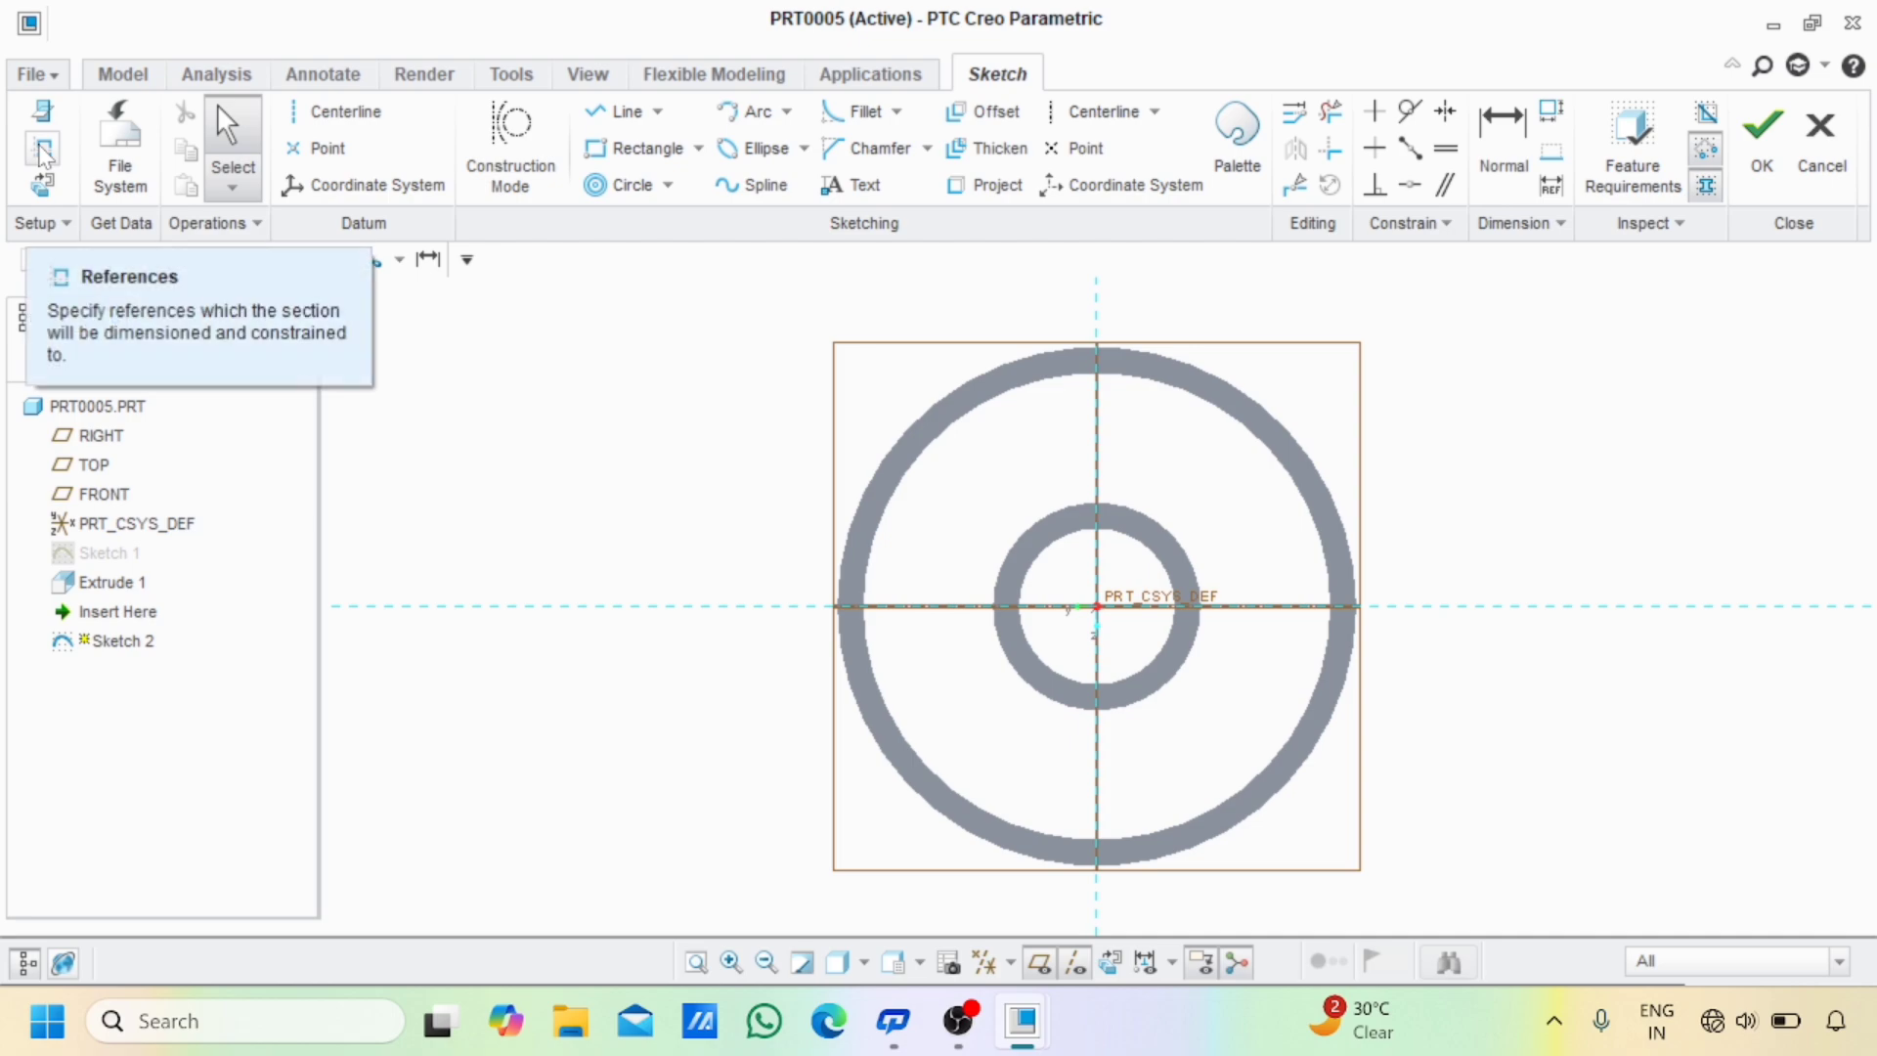
left_click(43, 151)
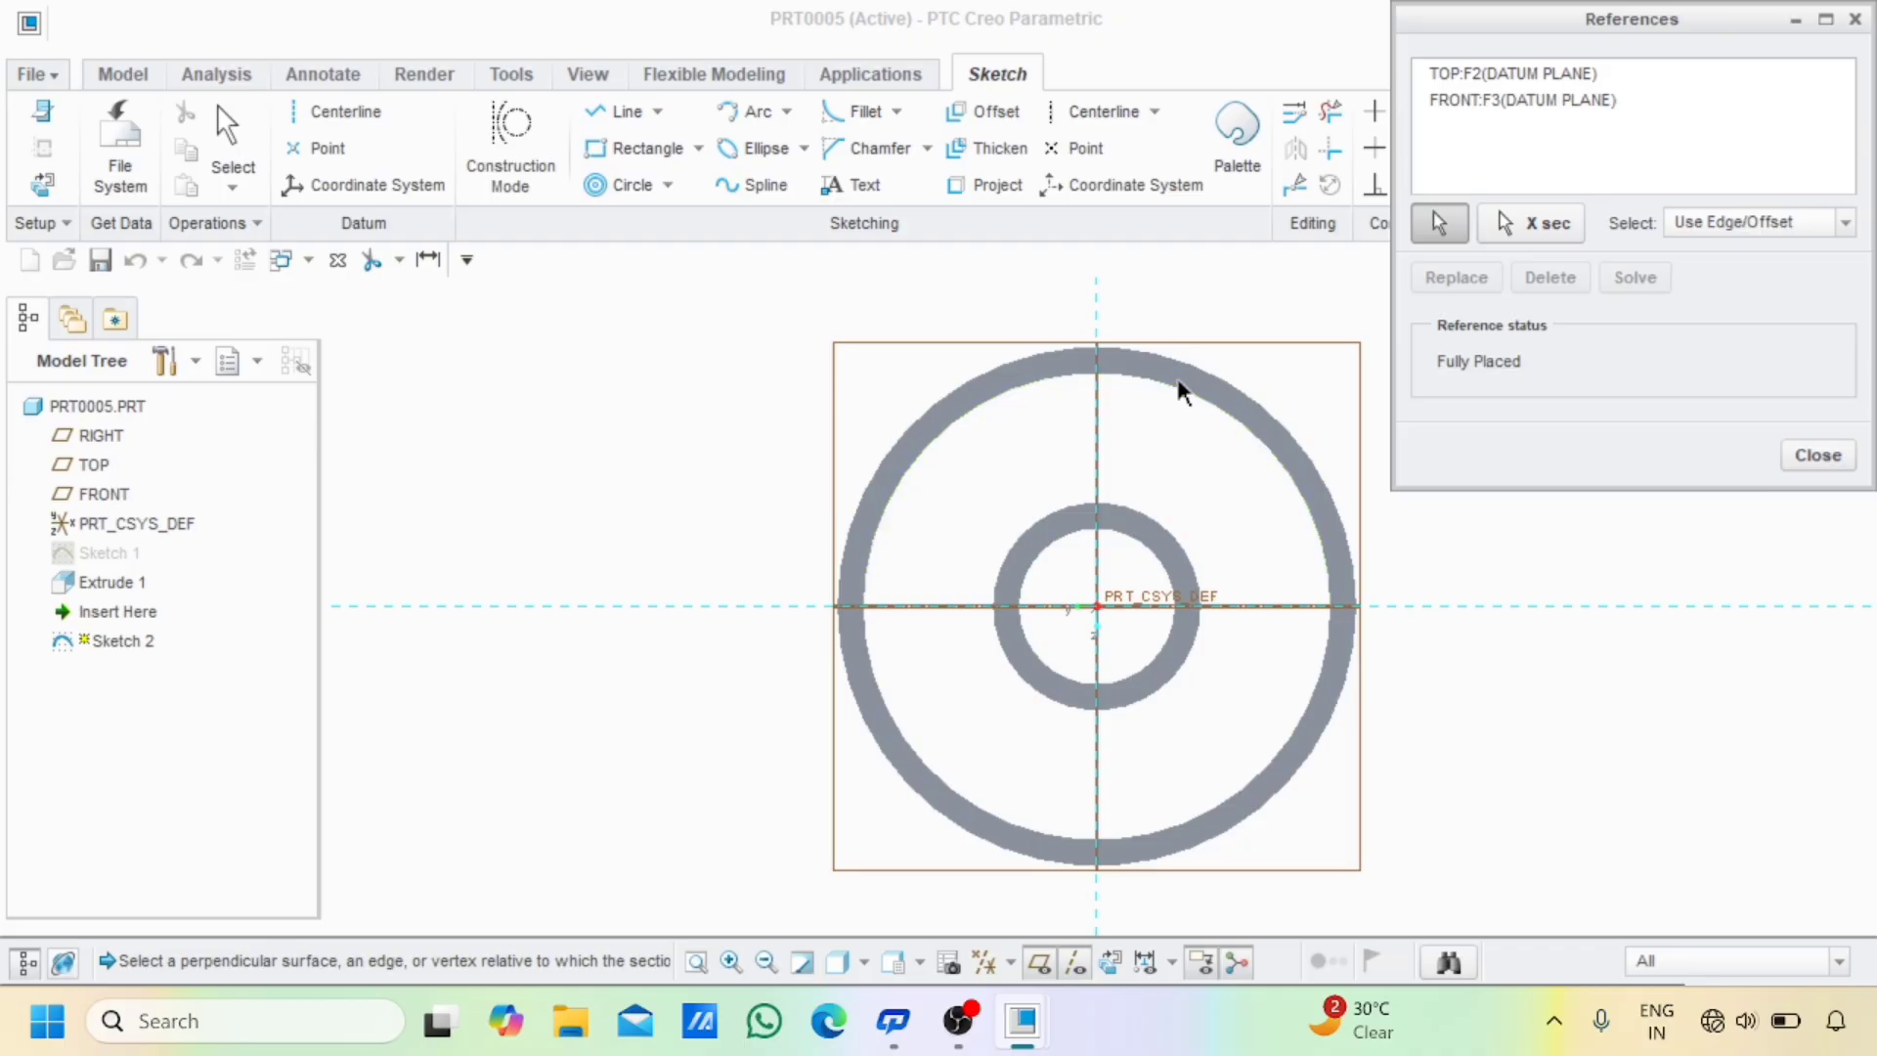
left_click(1119, 383)
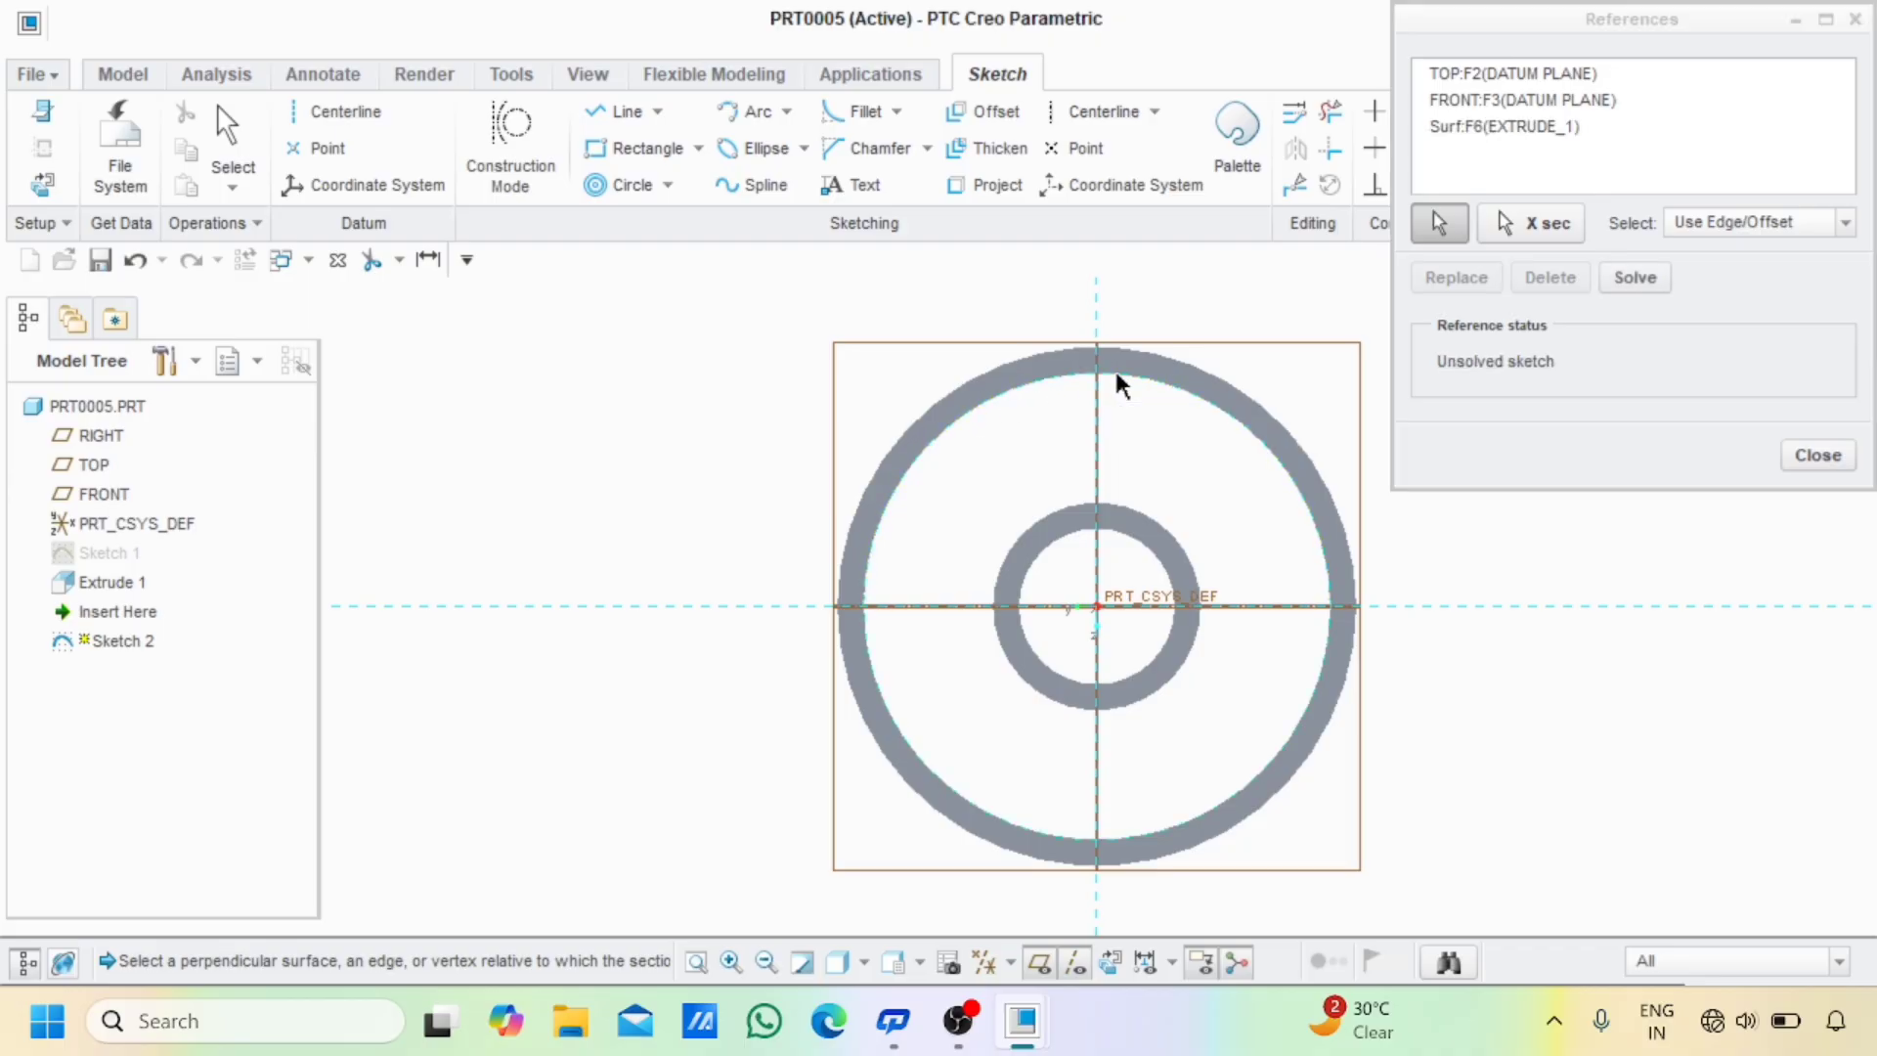
left_click(1113, 512)
left_click(1824, 460)
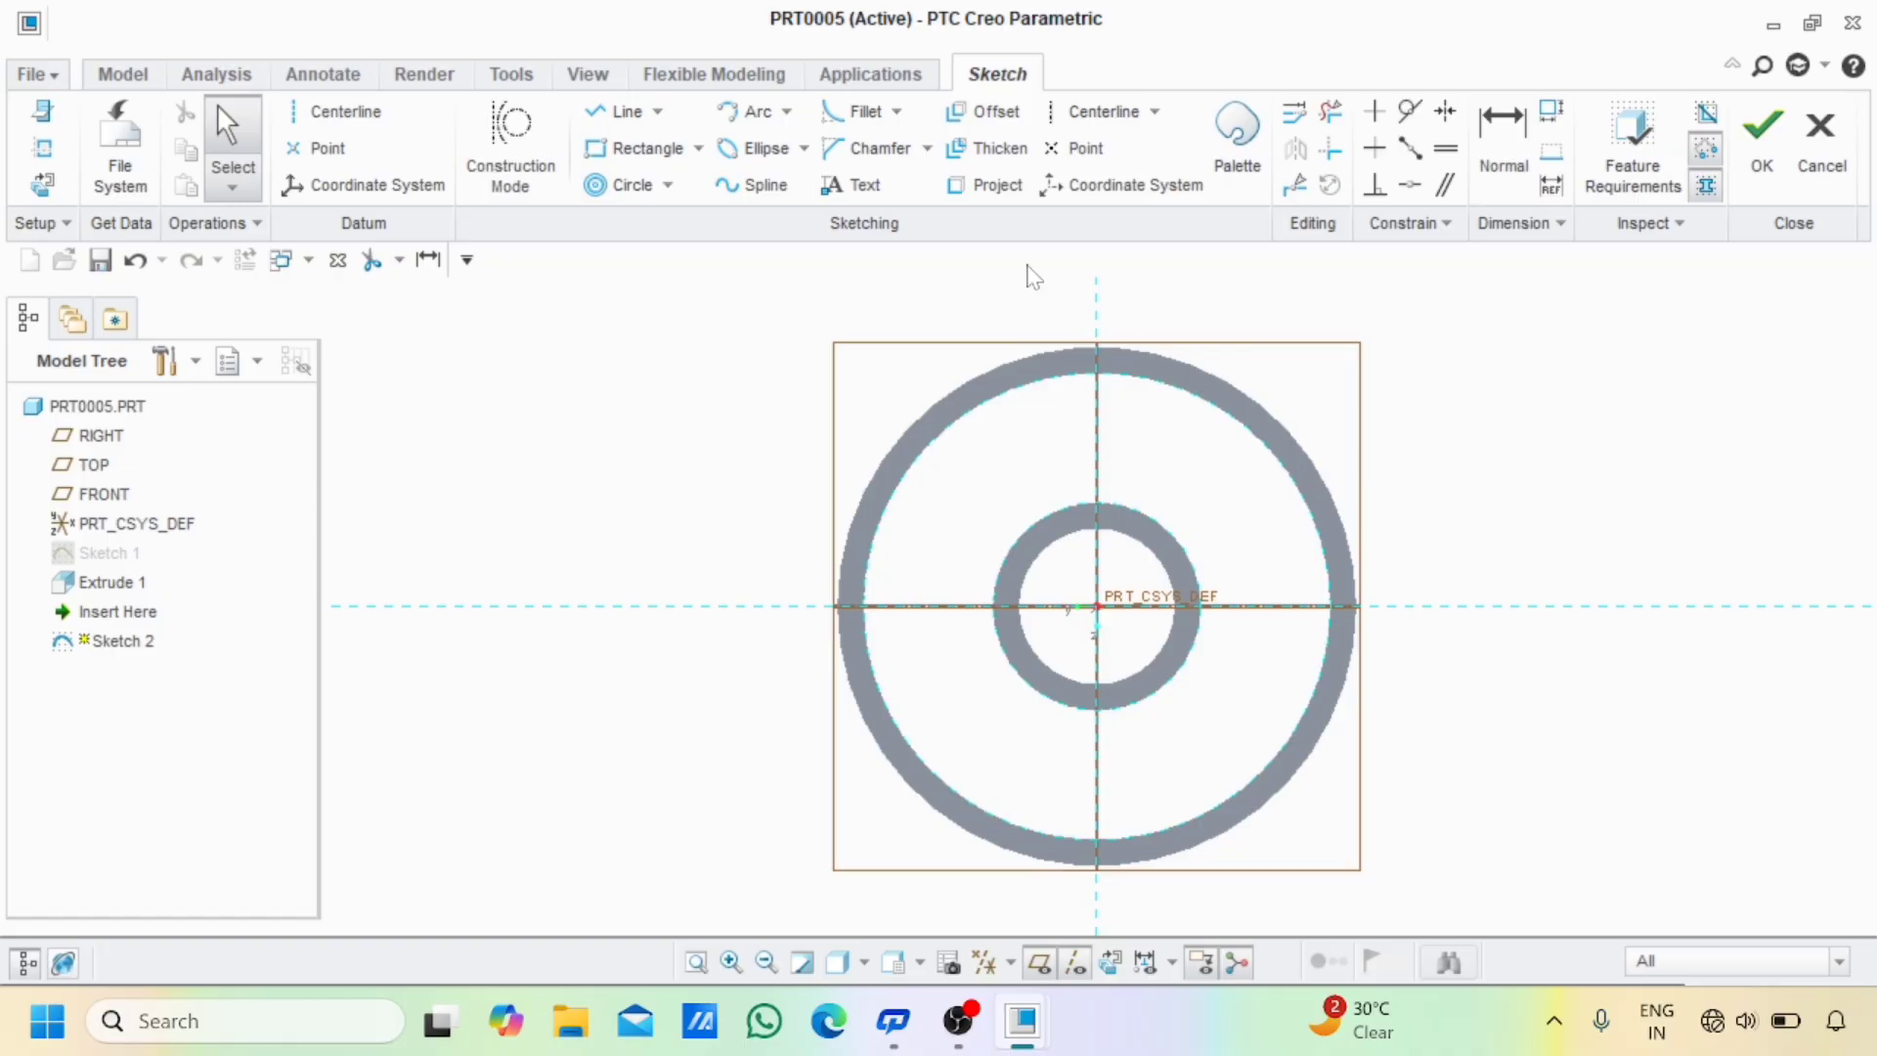
- Draw two origin-centred circles coincident with the hub's outer edge and the rim's inner edge, and finish the sketch
left_click(668, 185)
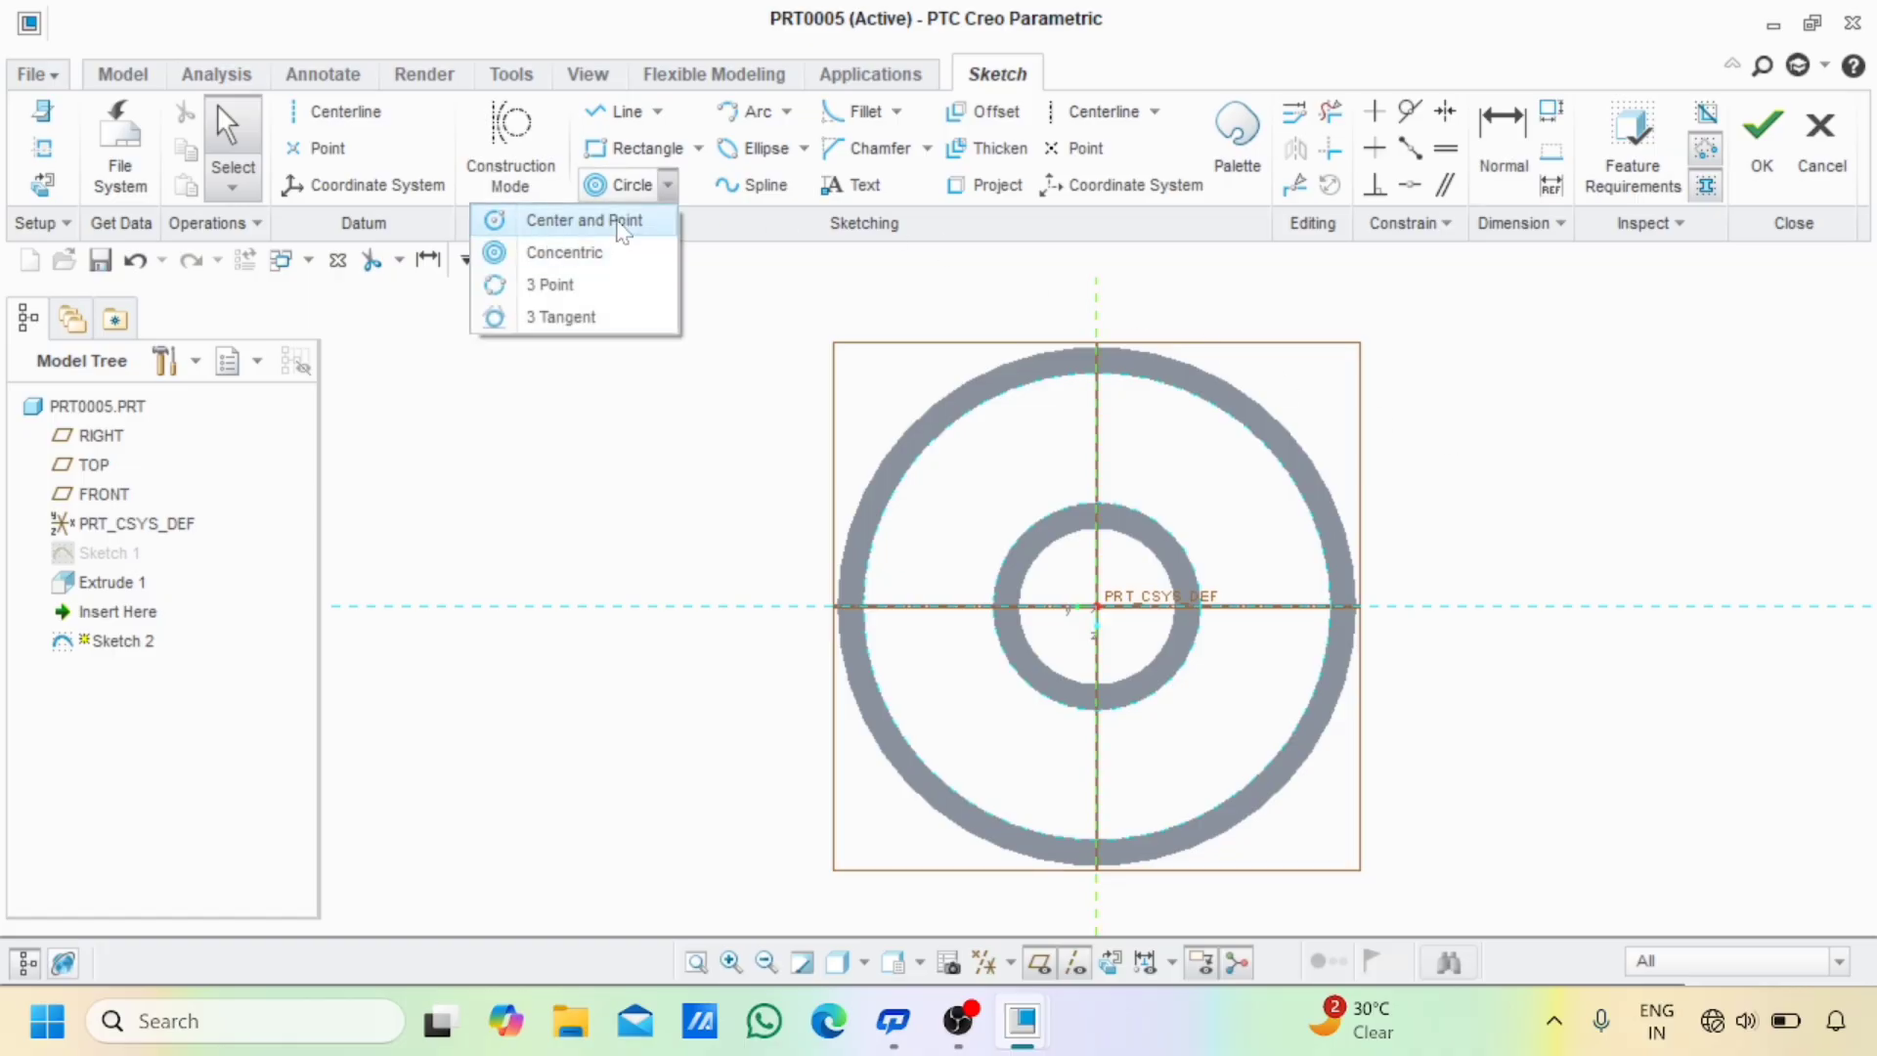
left_click(617, 221)
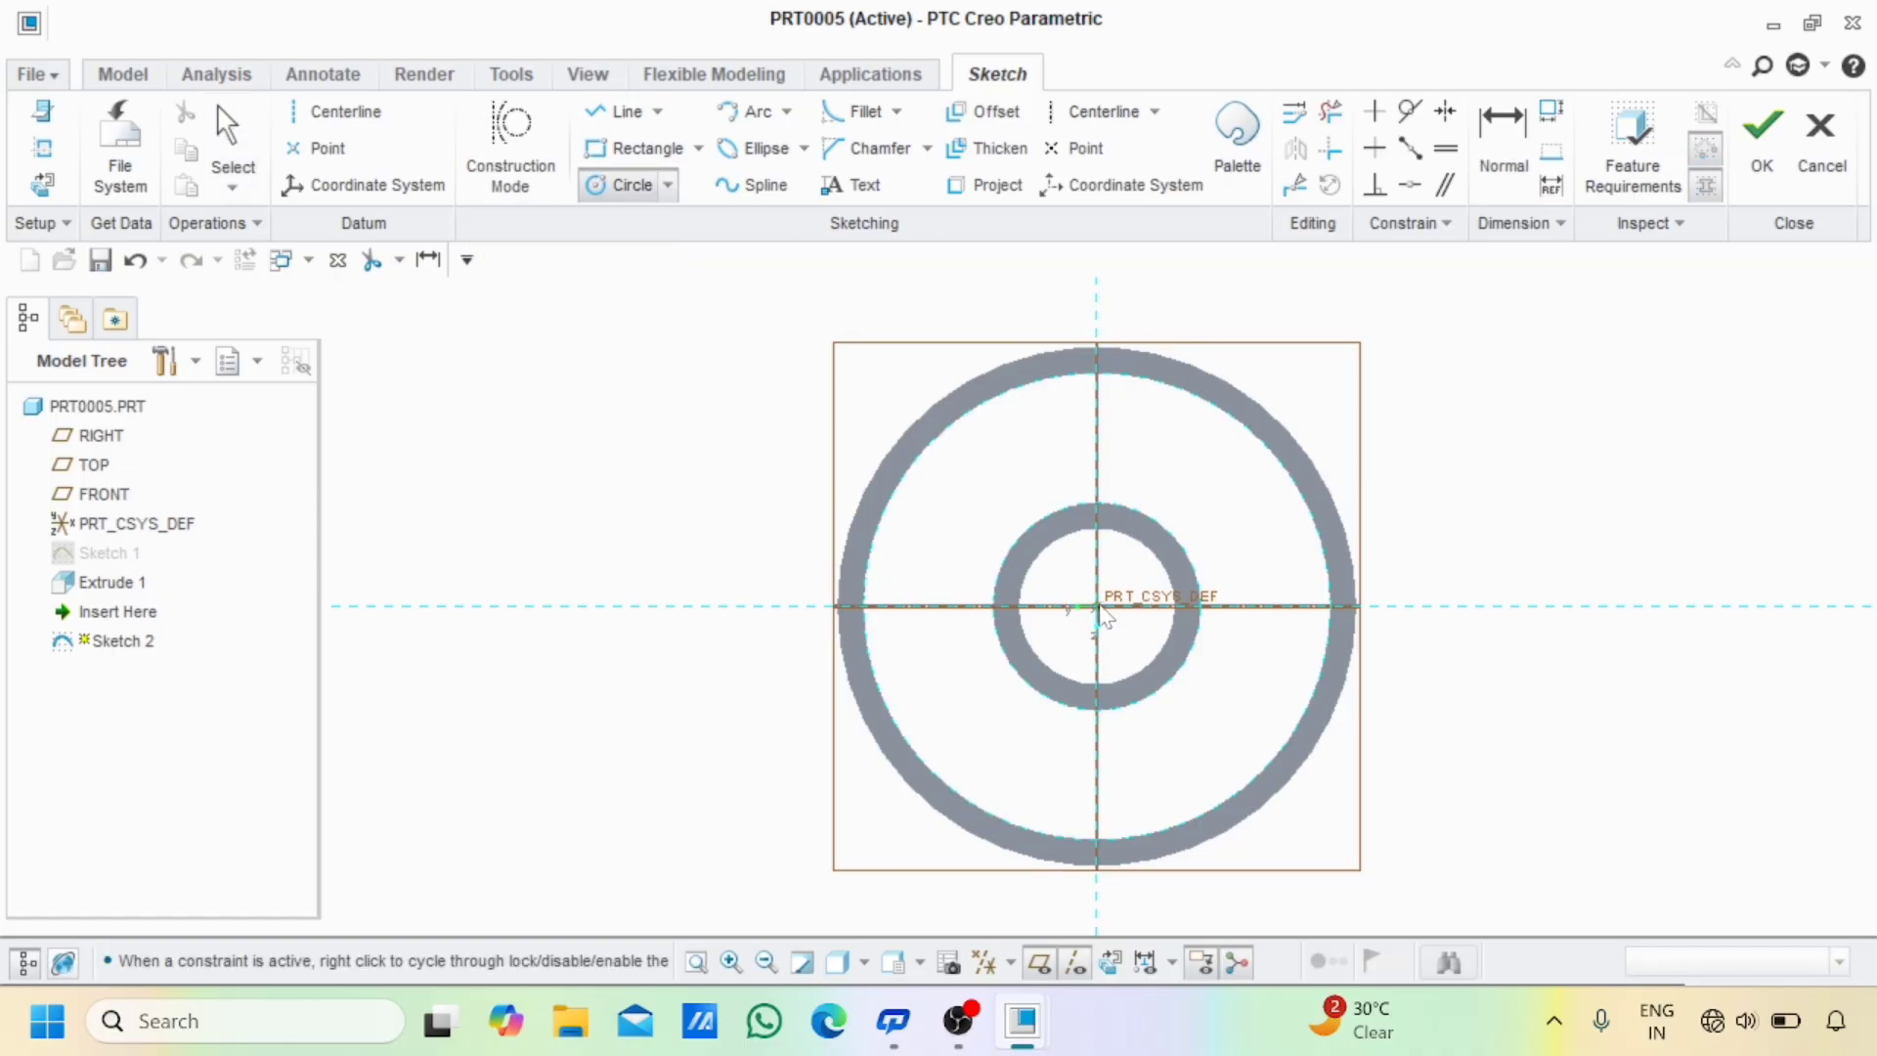
left_click(1097, 606)
left_click(1180, 685)
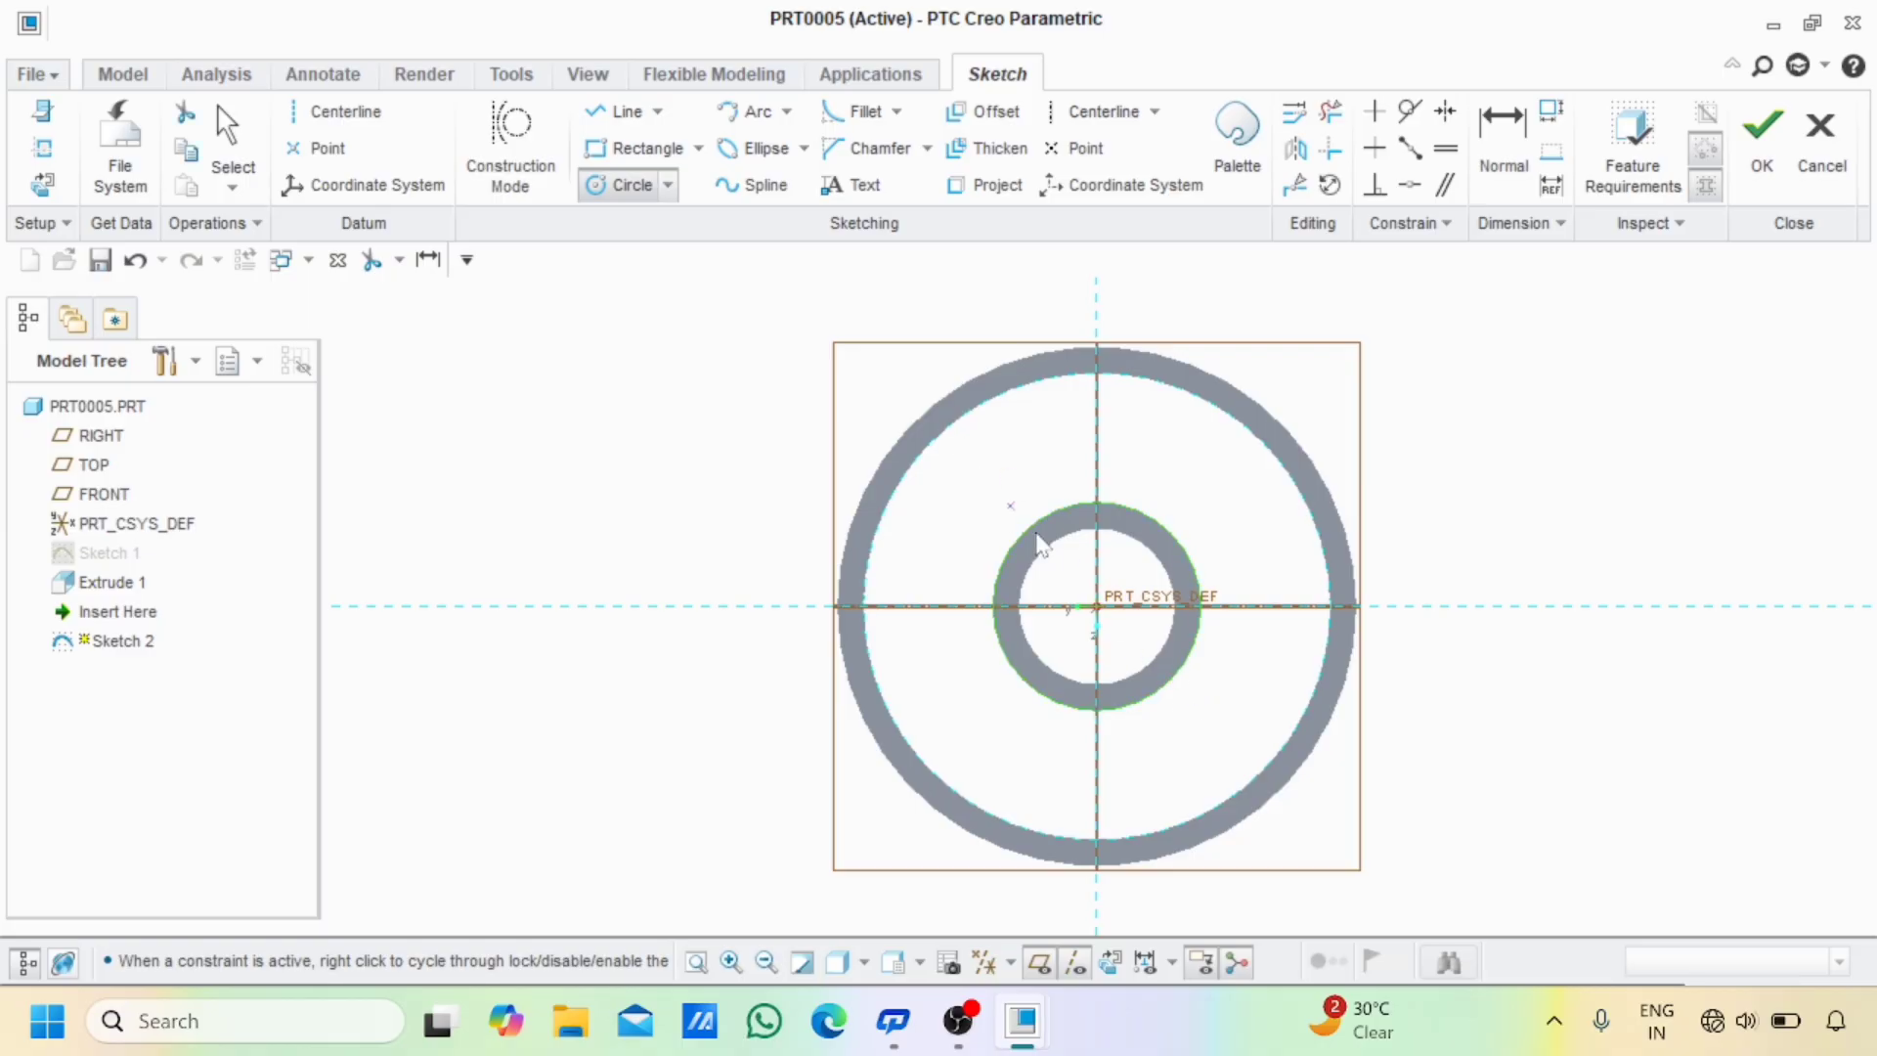
left_click(1106, 612)
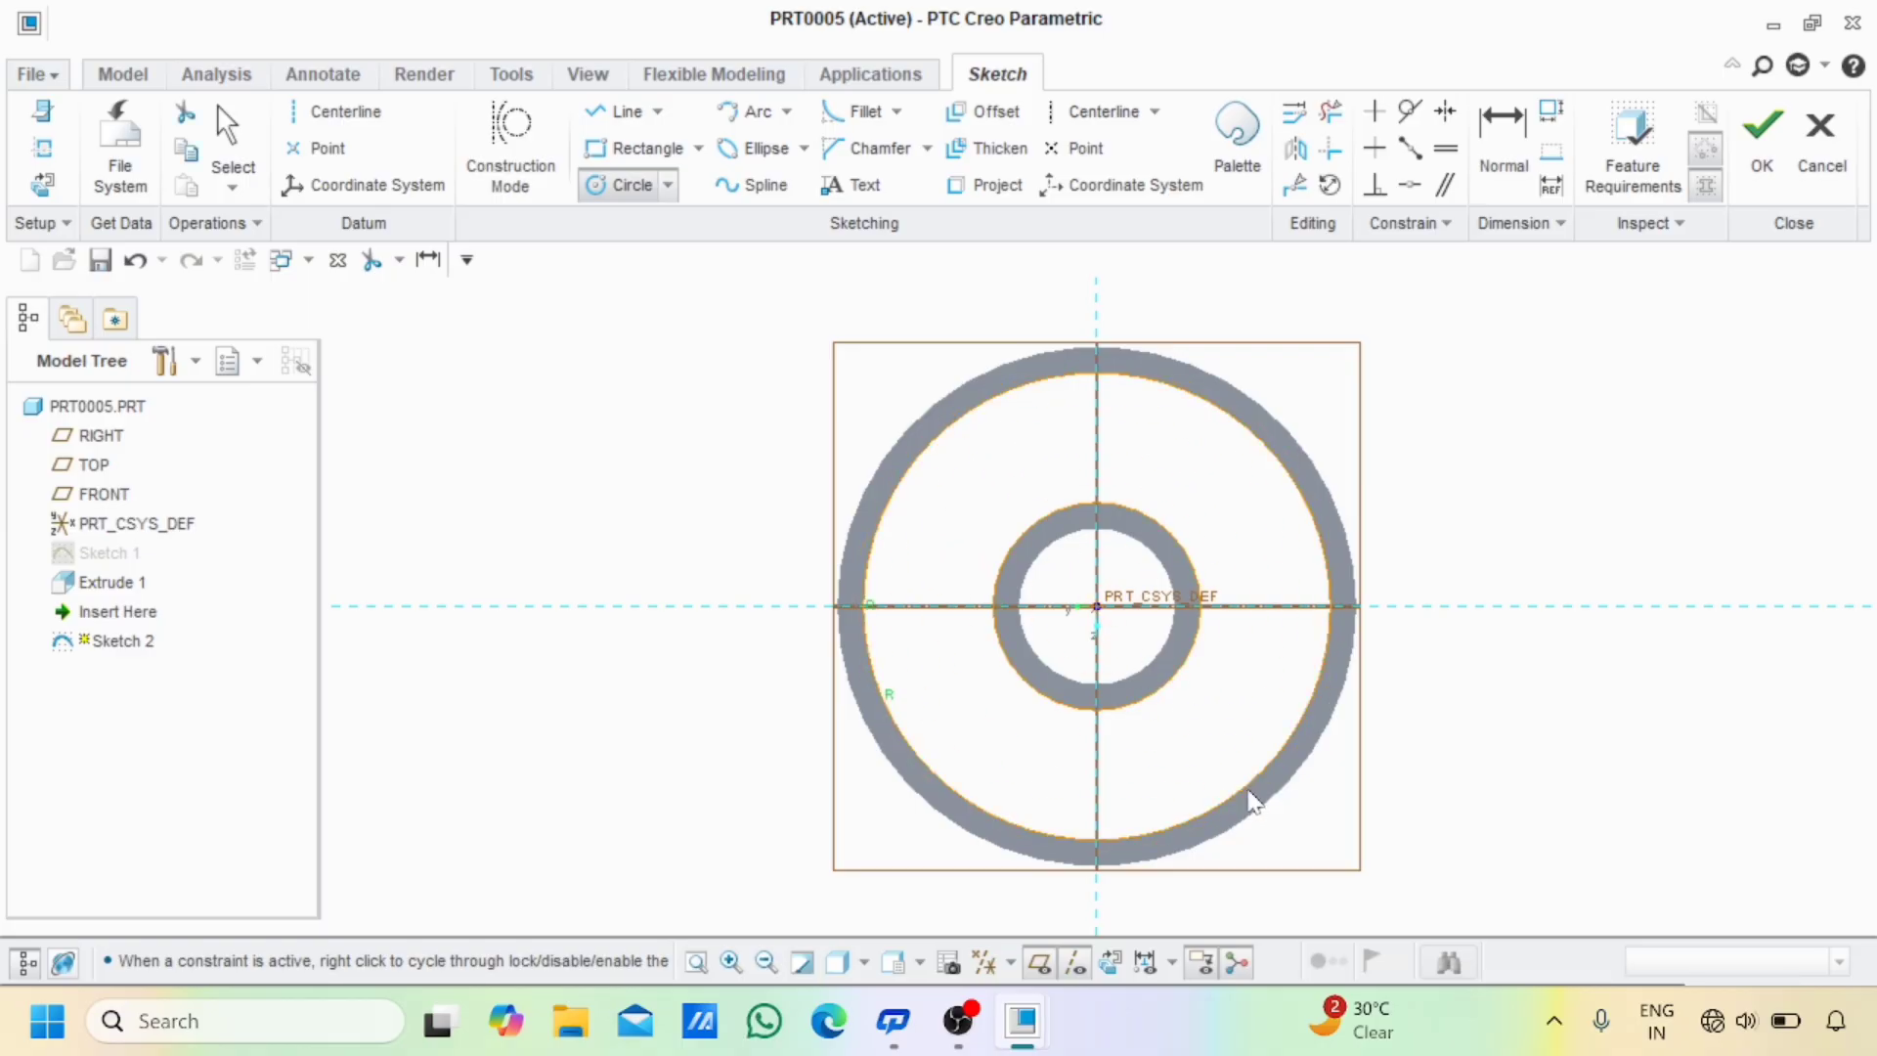
left_click(1256, 796)
left_click(1762, 127)
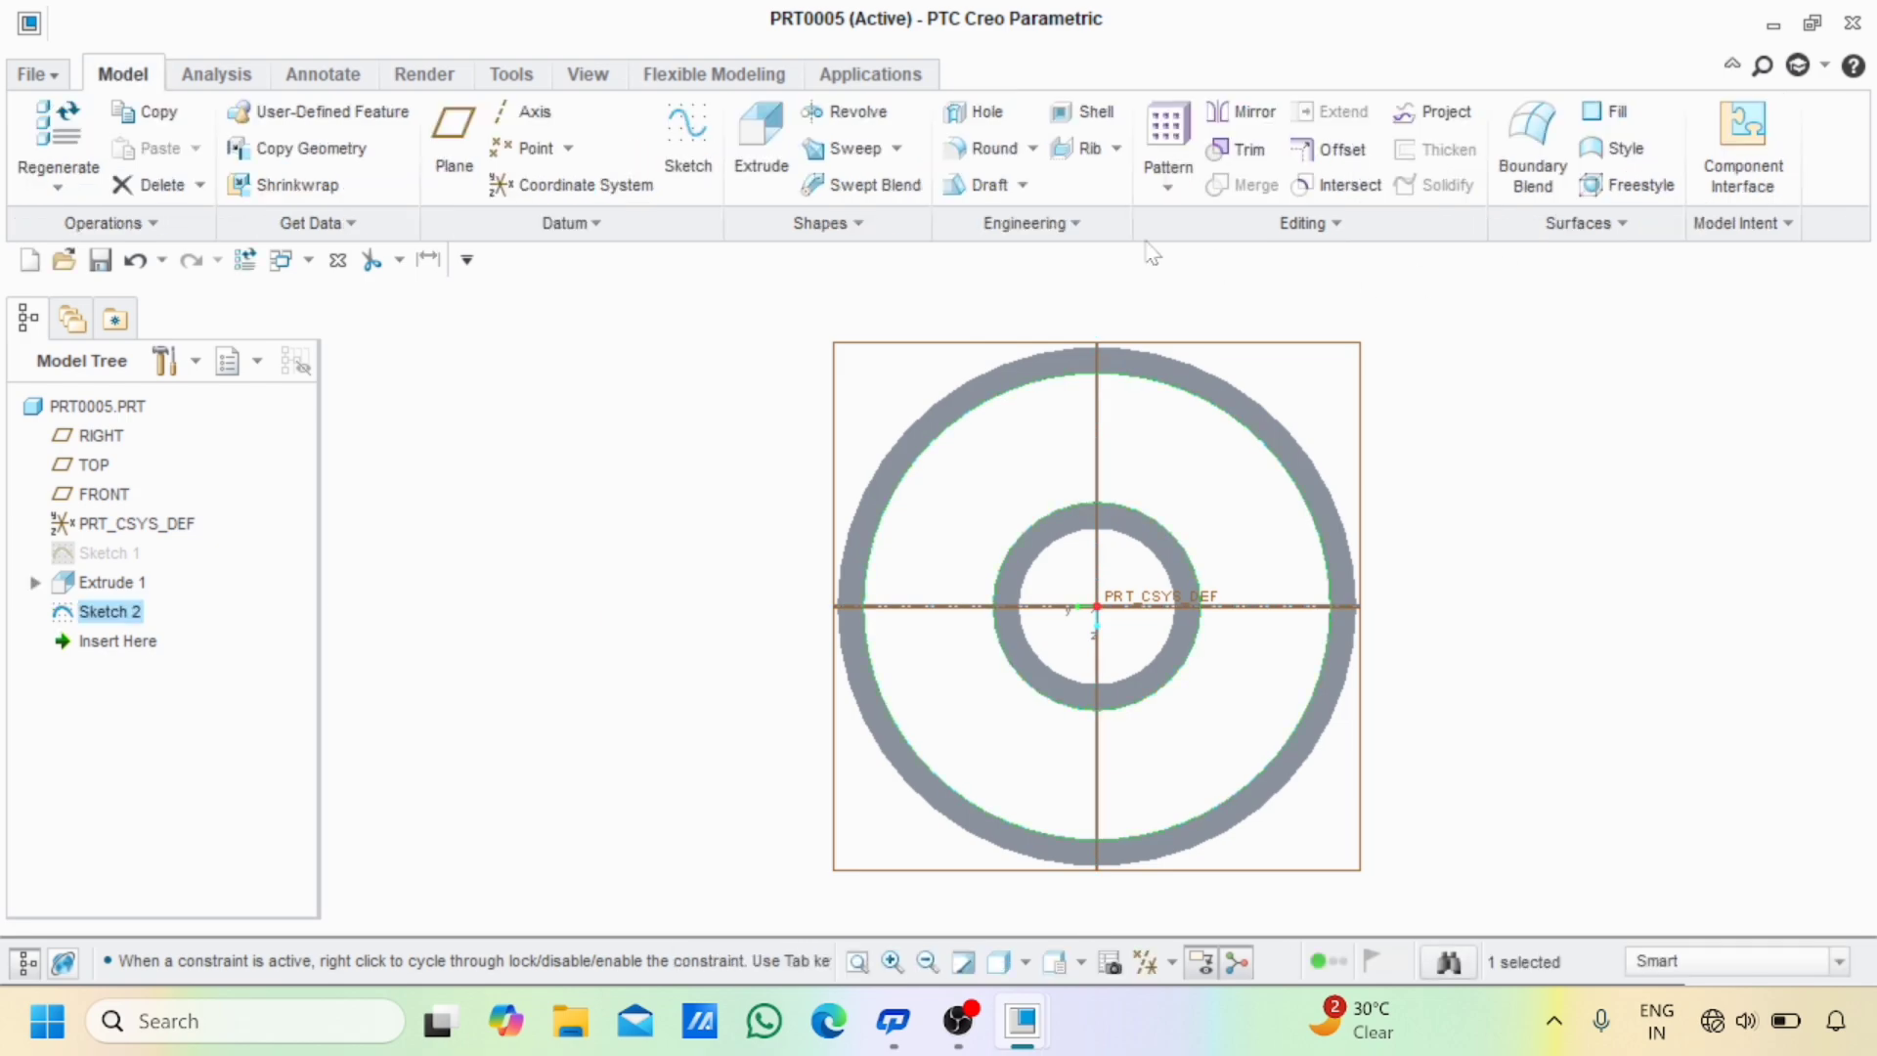
- Extrude the web sketch symmetrically about its plane to a total depth of 15
left_click(762, 142)
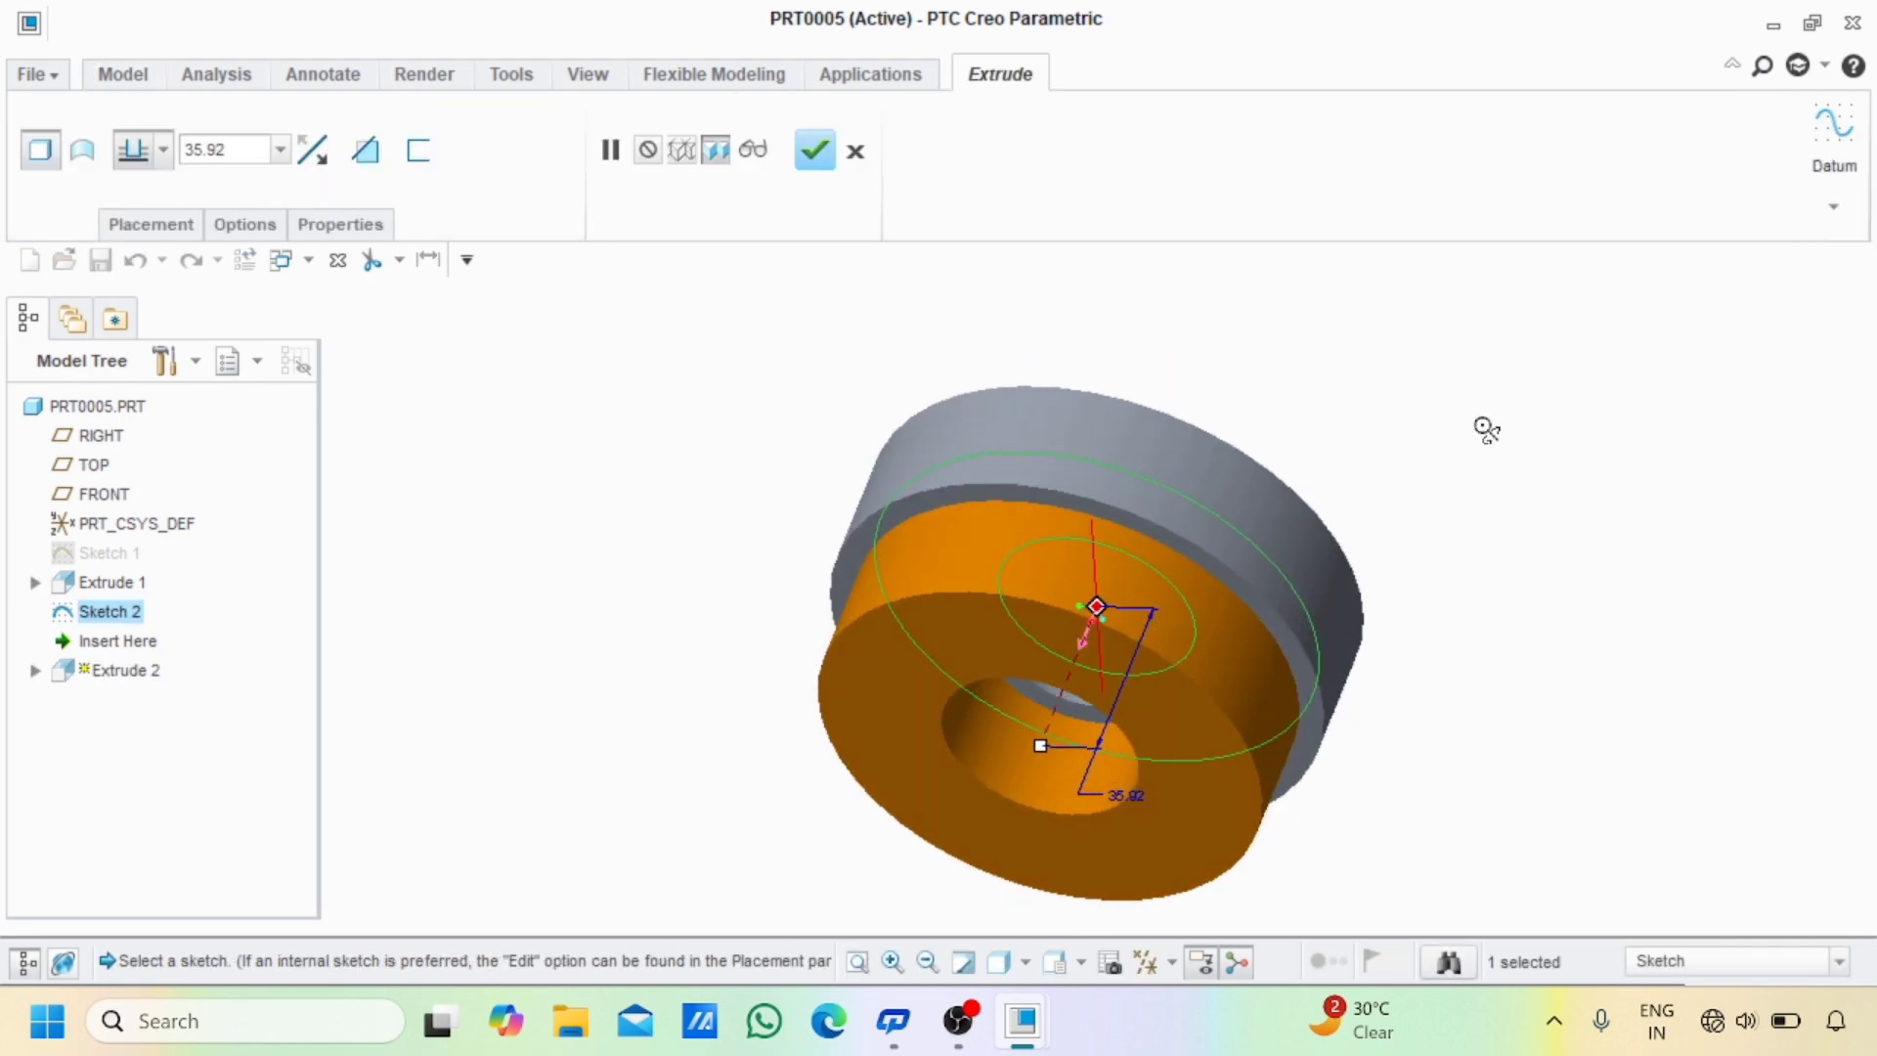
left_click(164, 151)
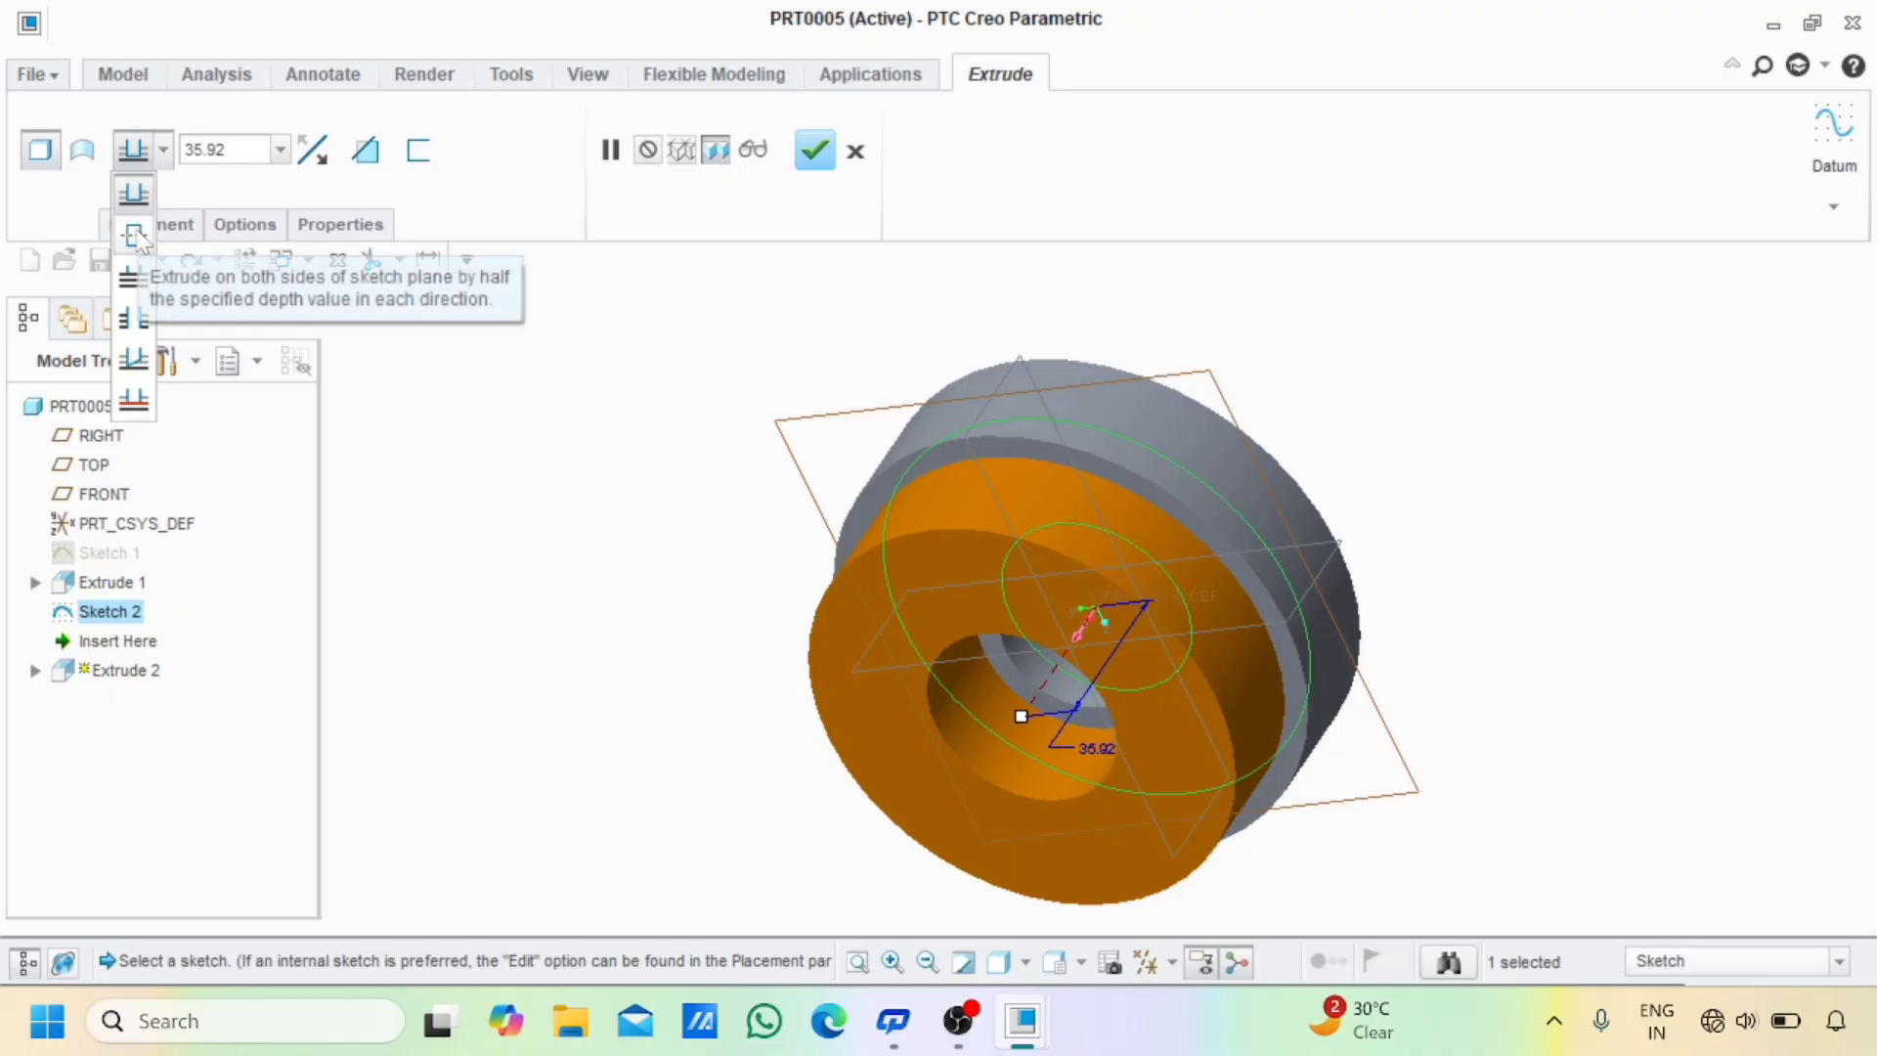
left_click(136, 237)
double_click(205, 149)
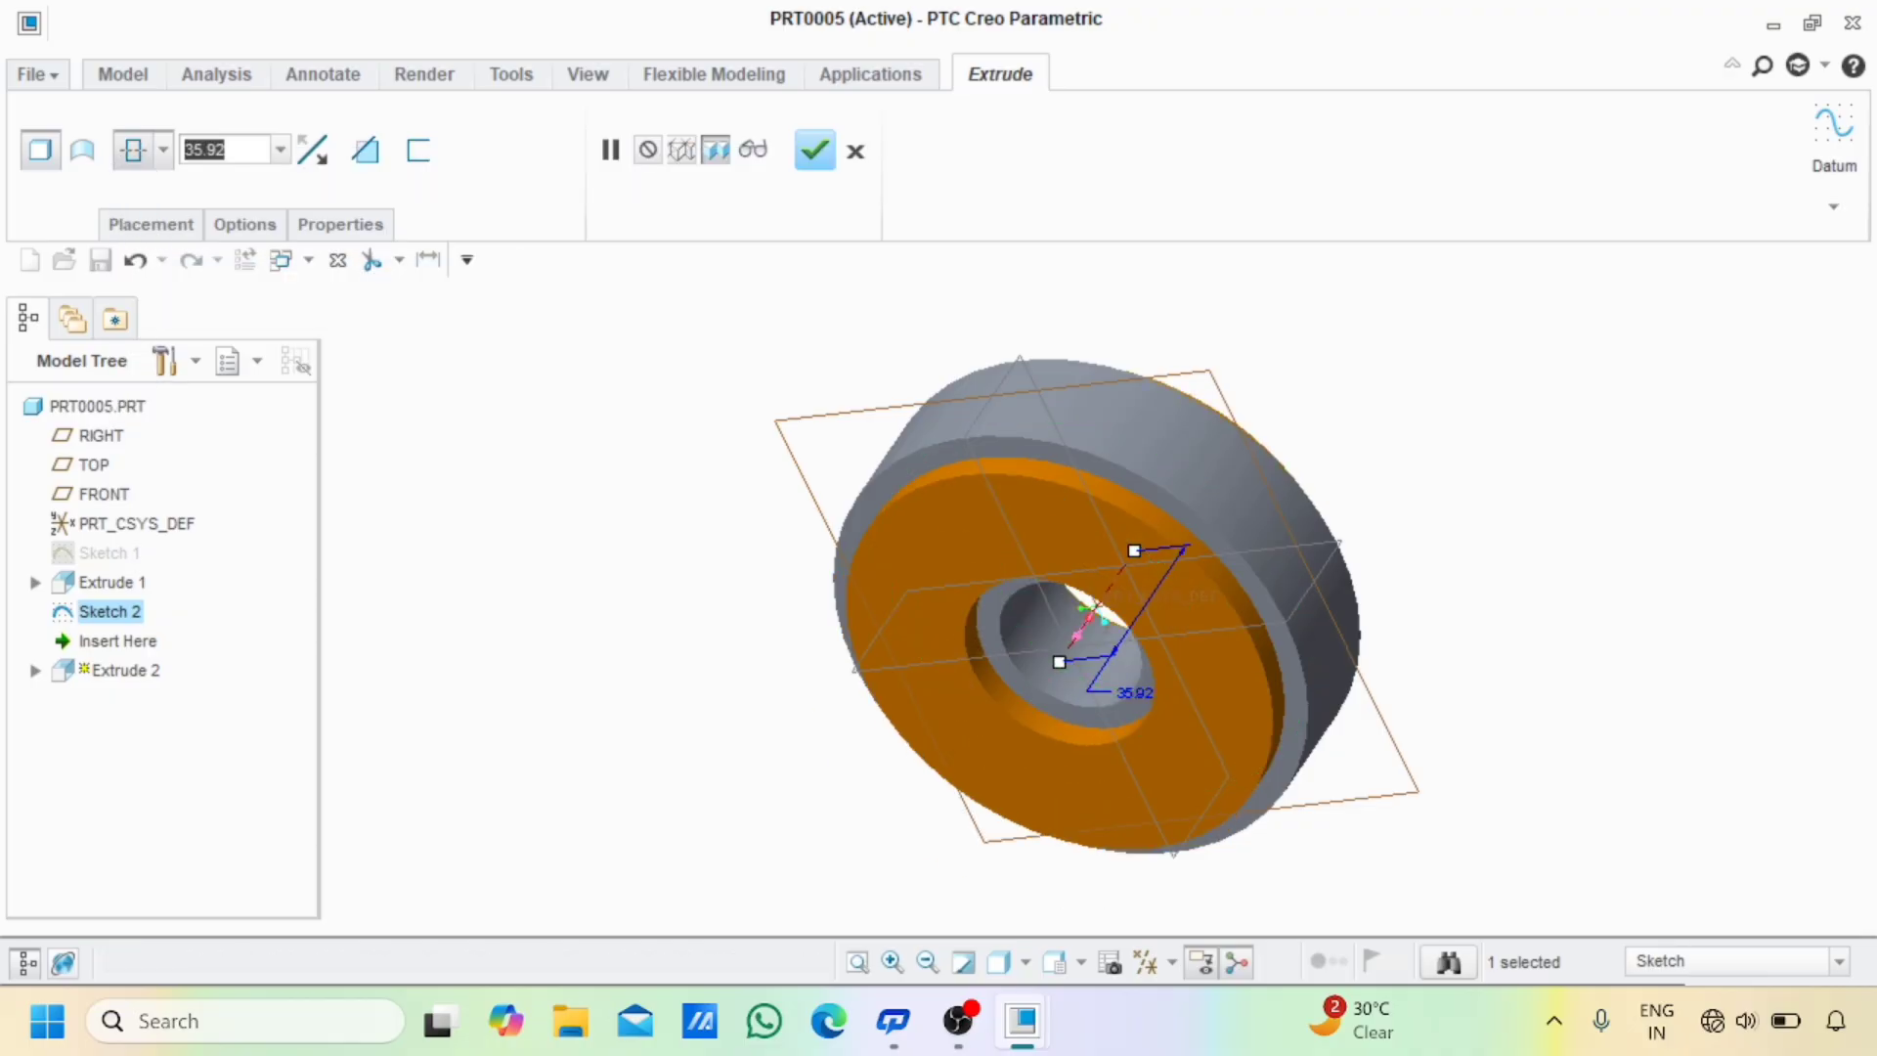
type("15")
key("Return")
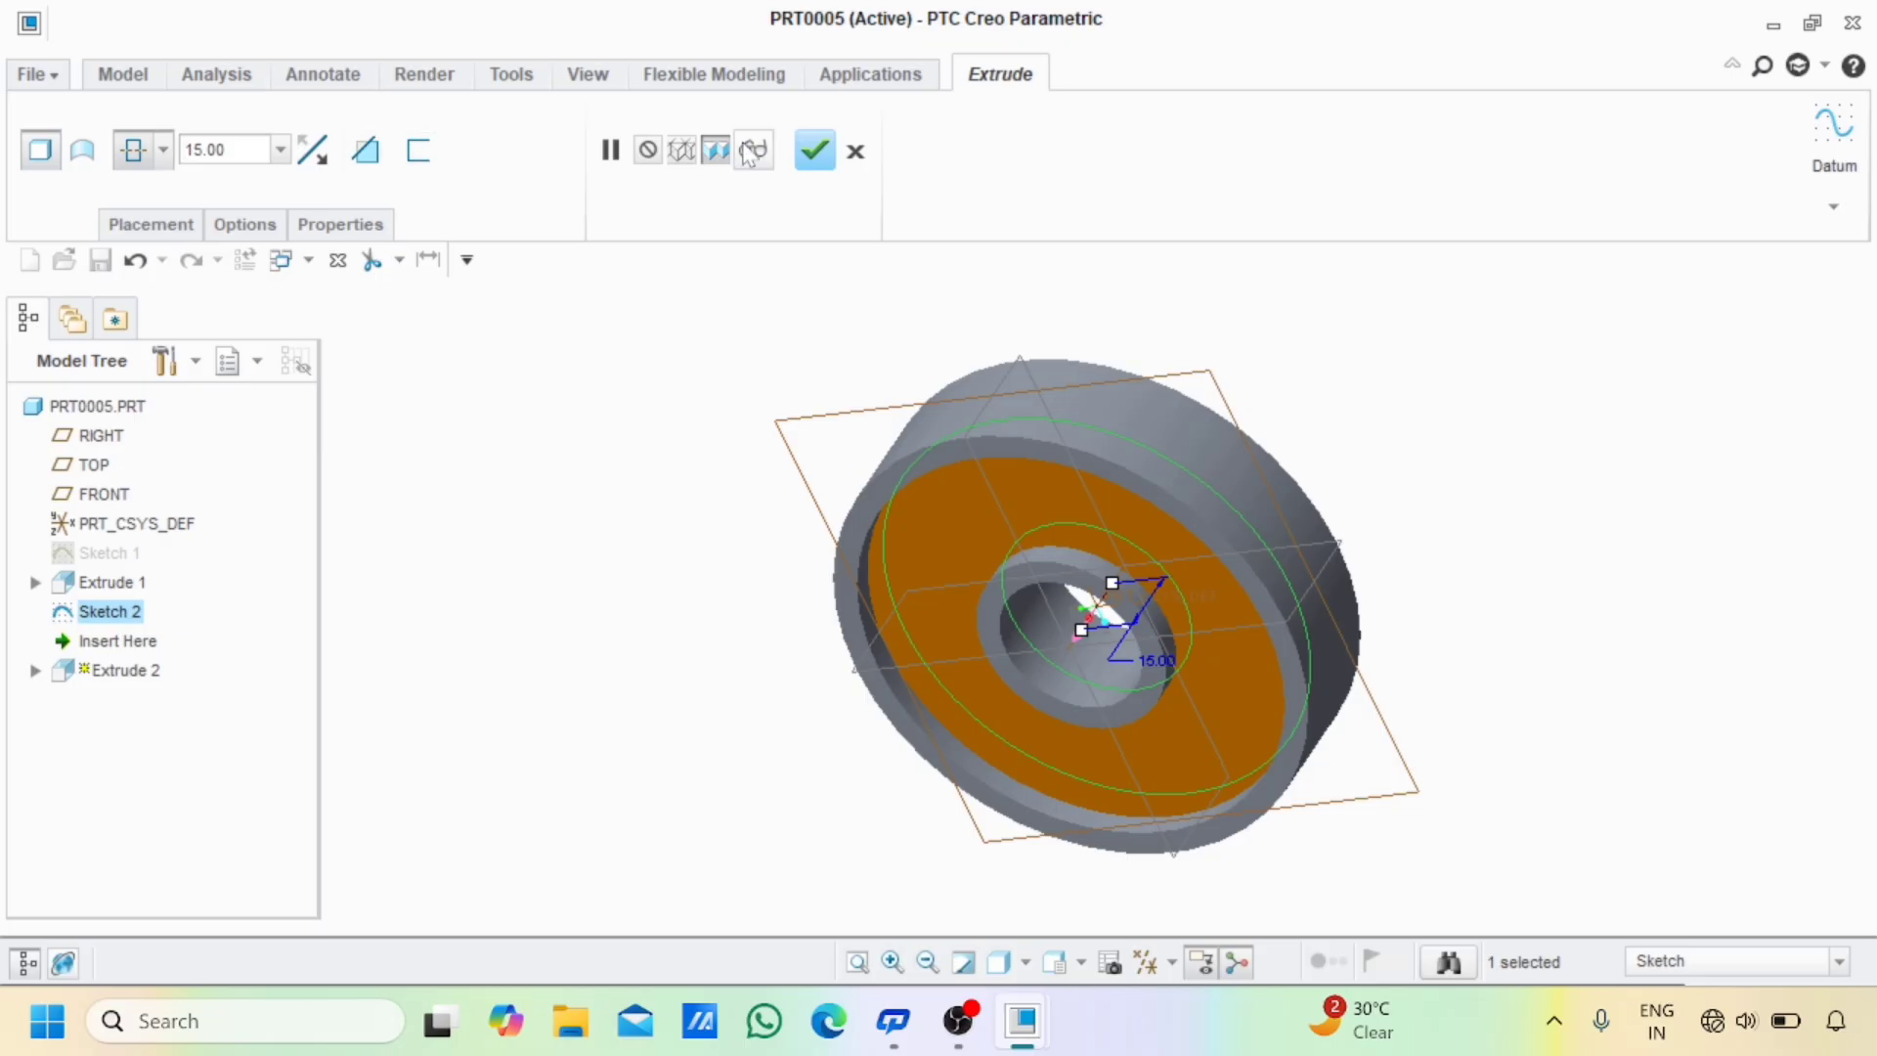
left_click(815, 150)
middle_click_drag(1220, 346, 1186, 285)
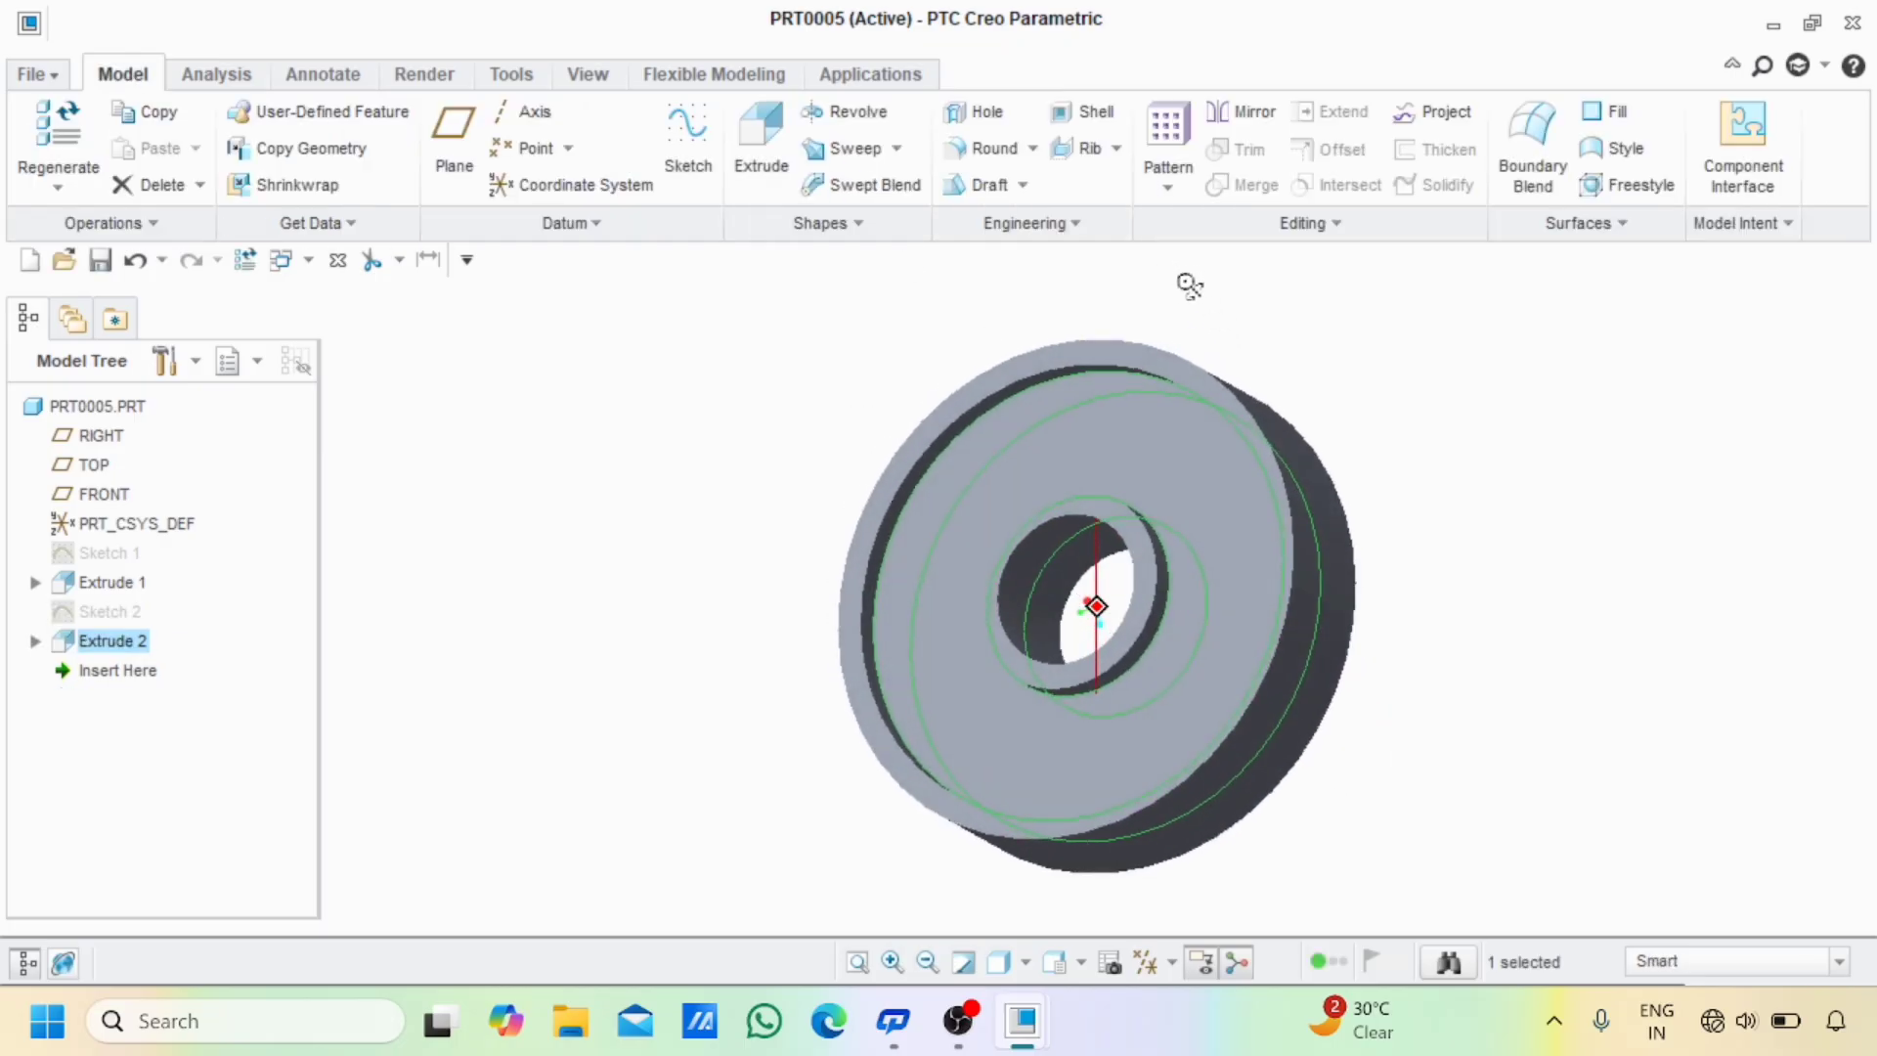
left_click(1477, 439)
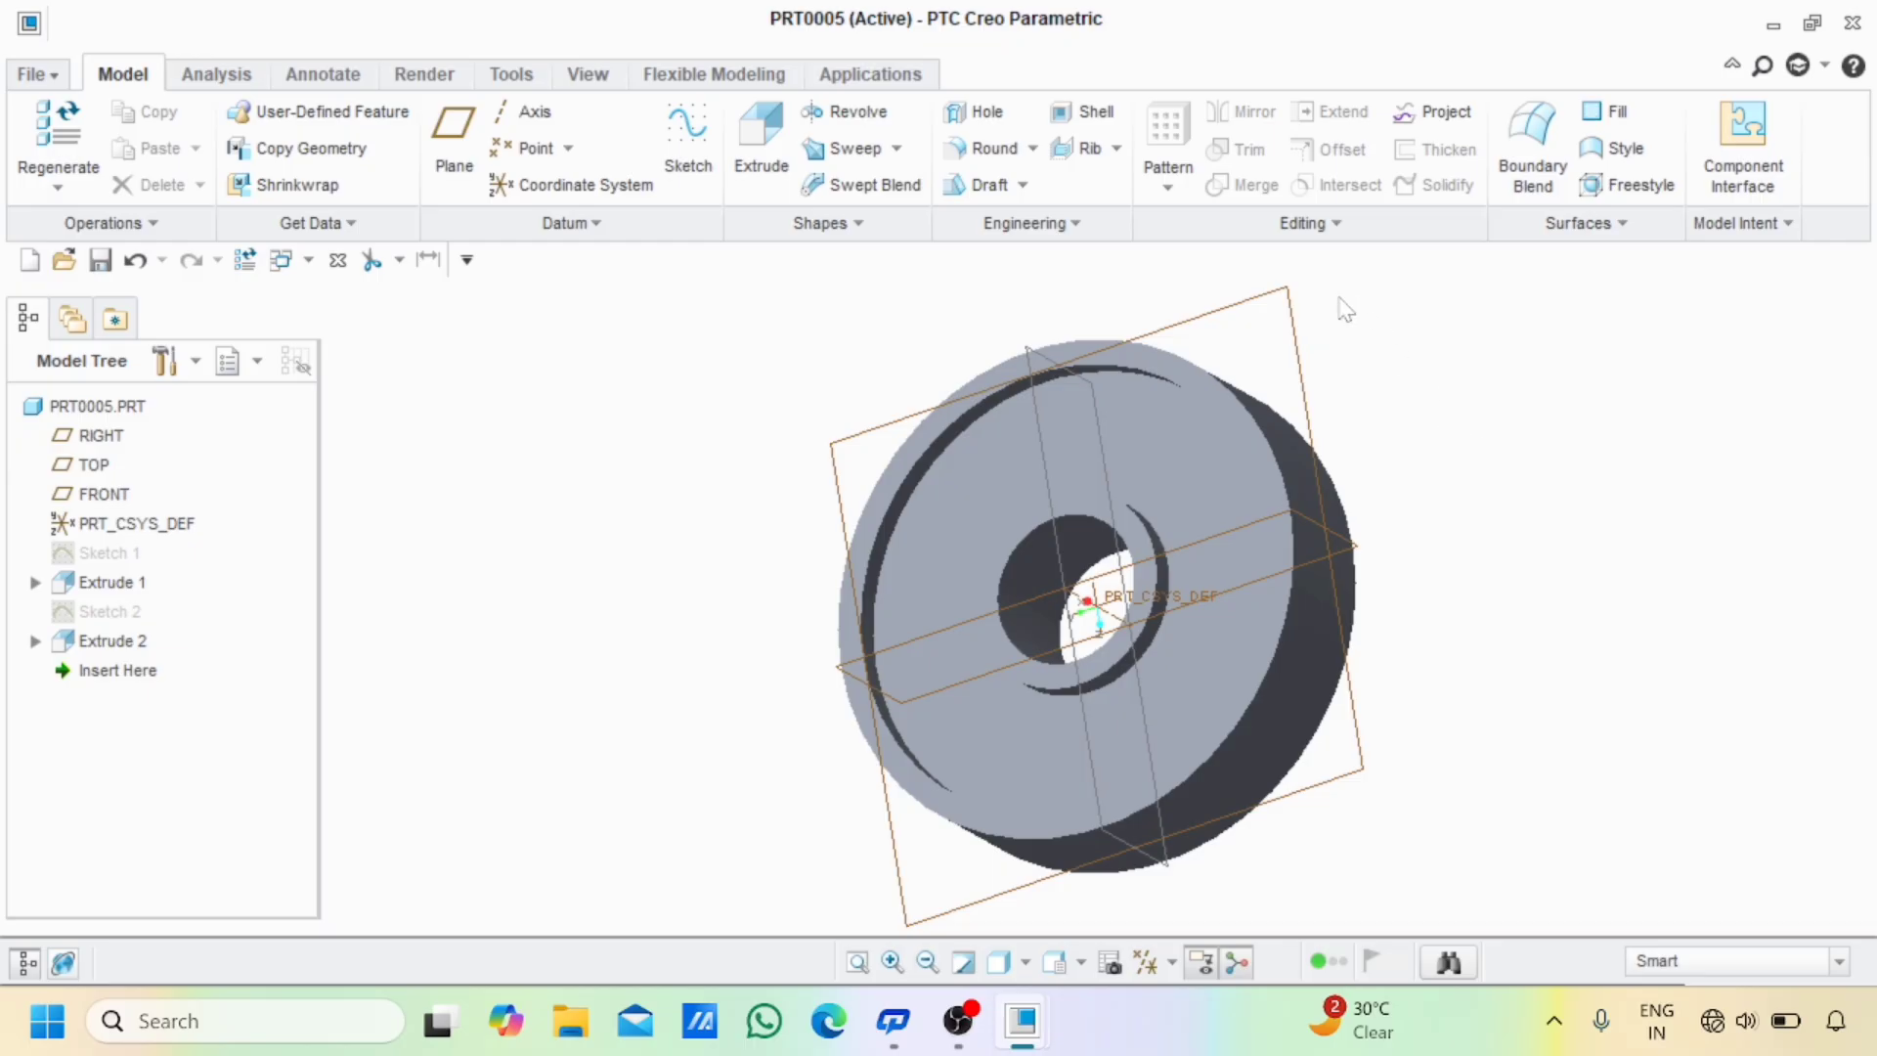
- Round the rim's inner circular edges and the hub's outer circular edges on both faces with a 1.70 radius
left_click(995, 147)
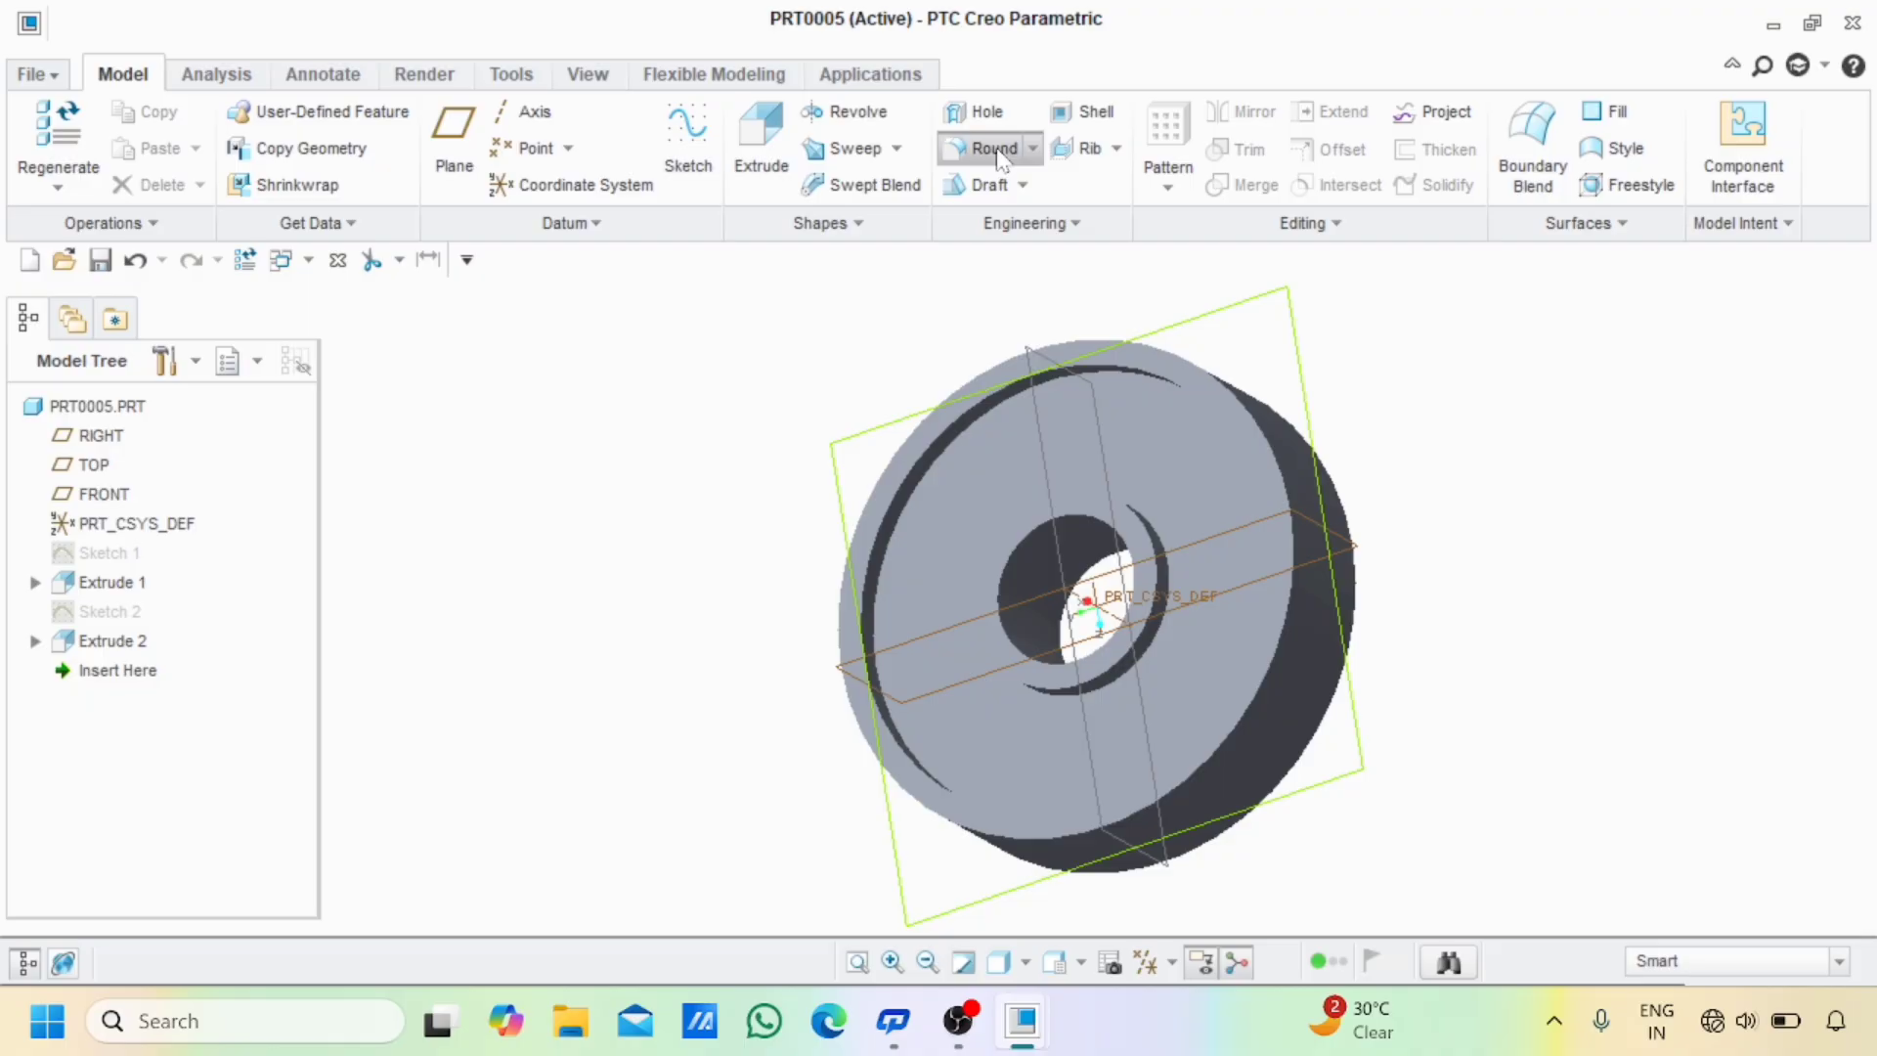
left_click(1063, 377)
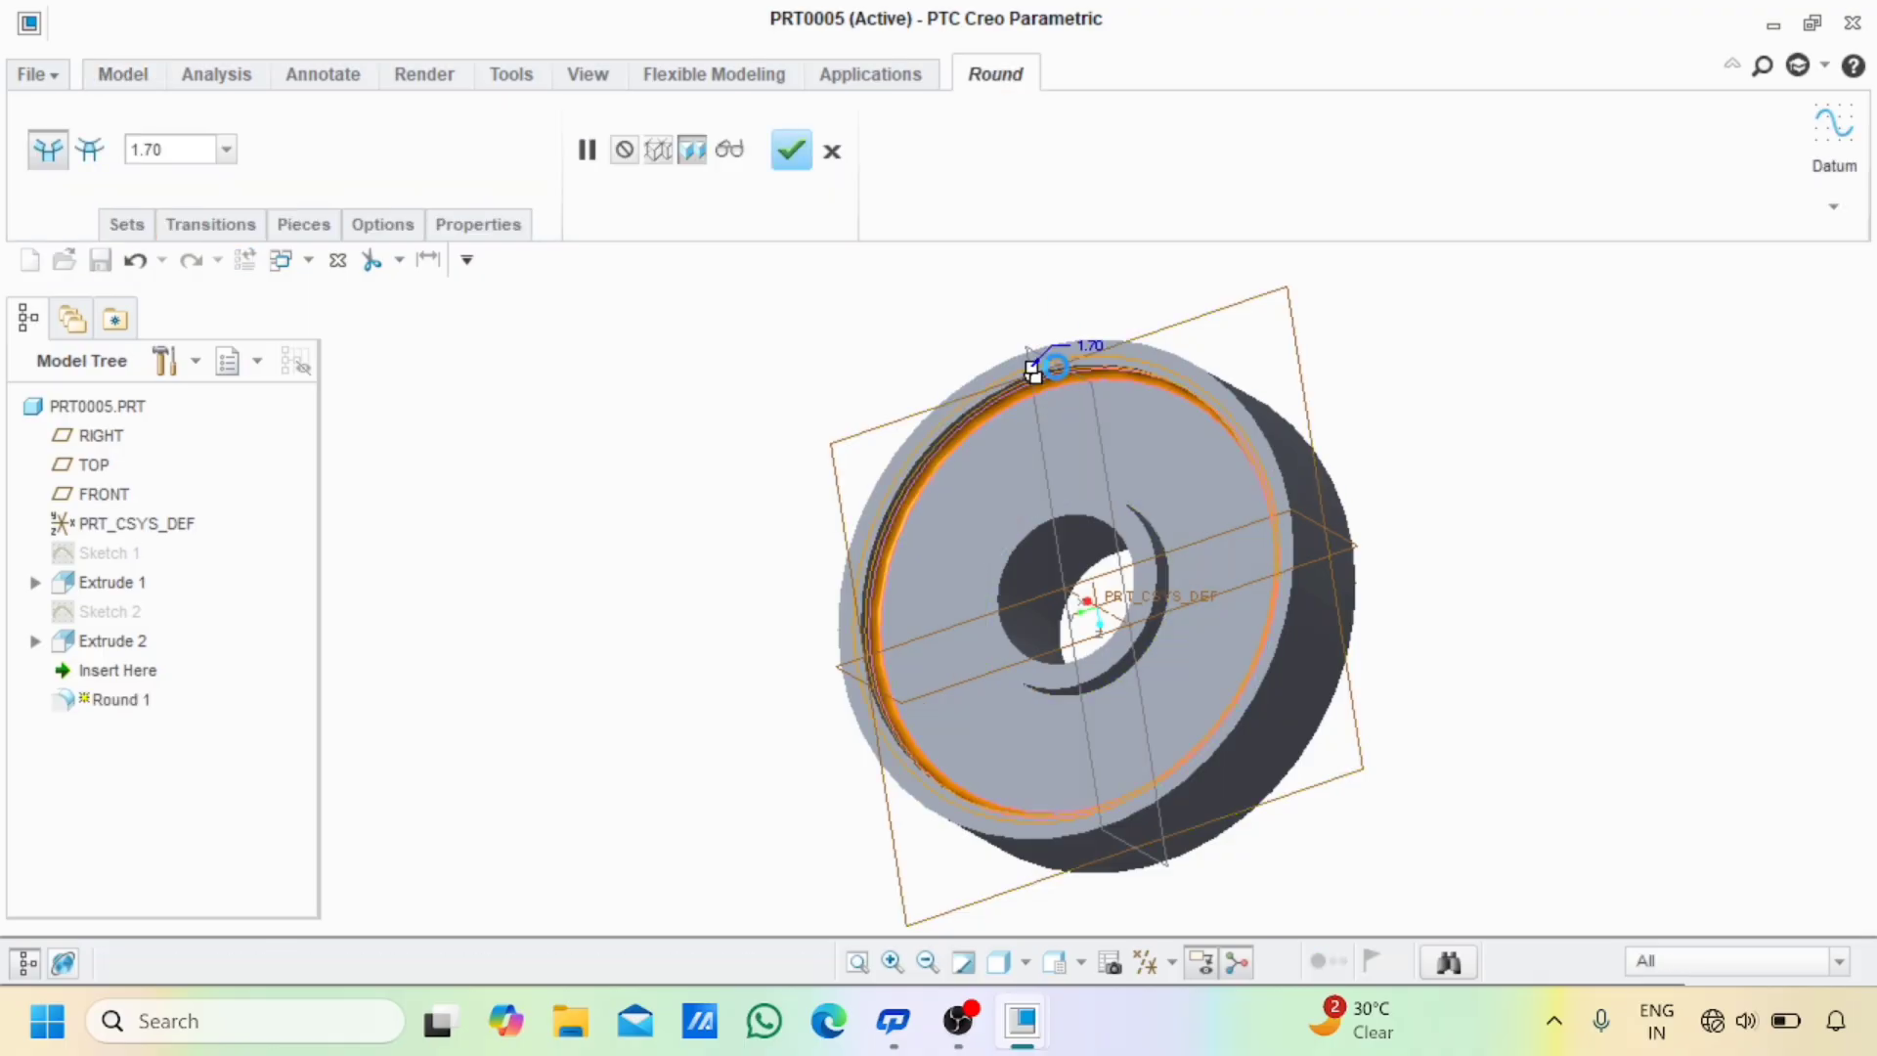
left_click(1100, 508, "ctrl")
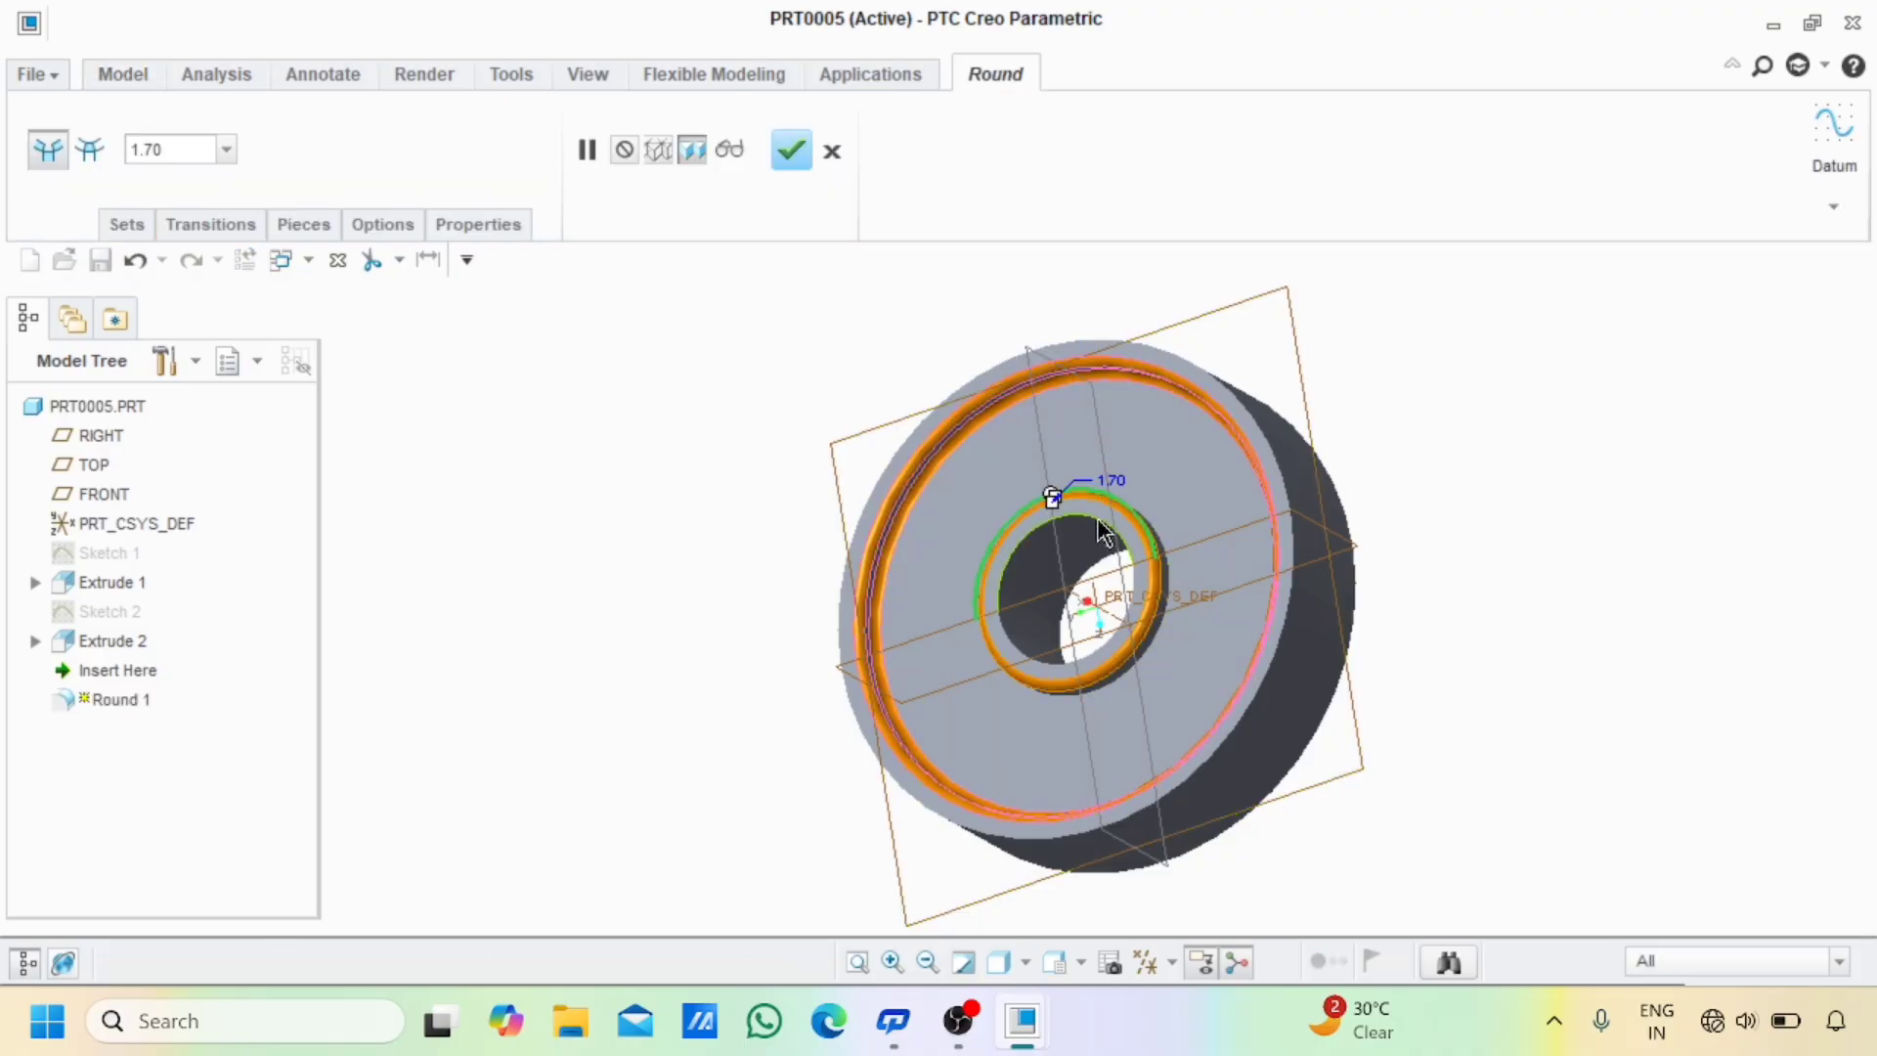
middle_click_drag(1099, 531, 1269, 500)
middle_click_drag(1178, 500, 1144, 498)
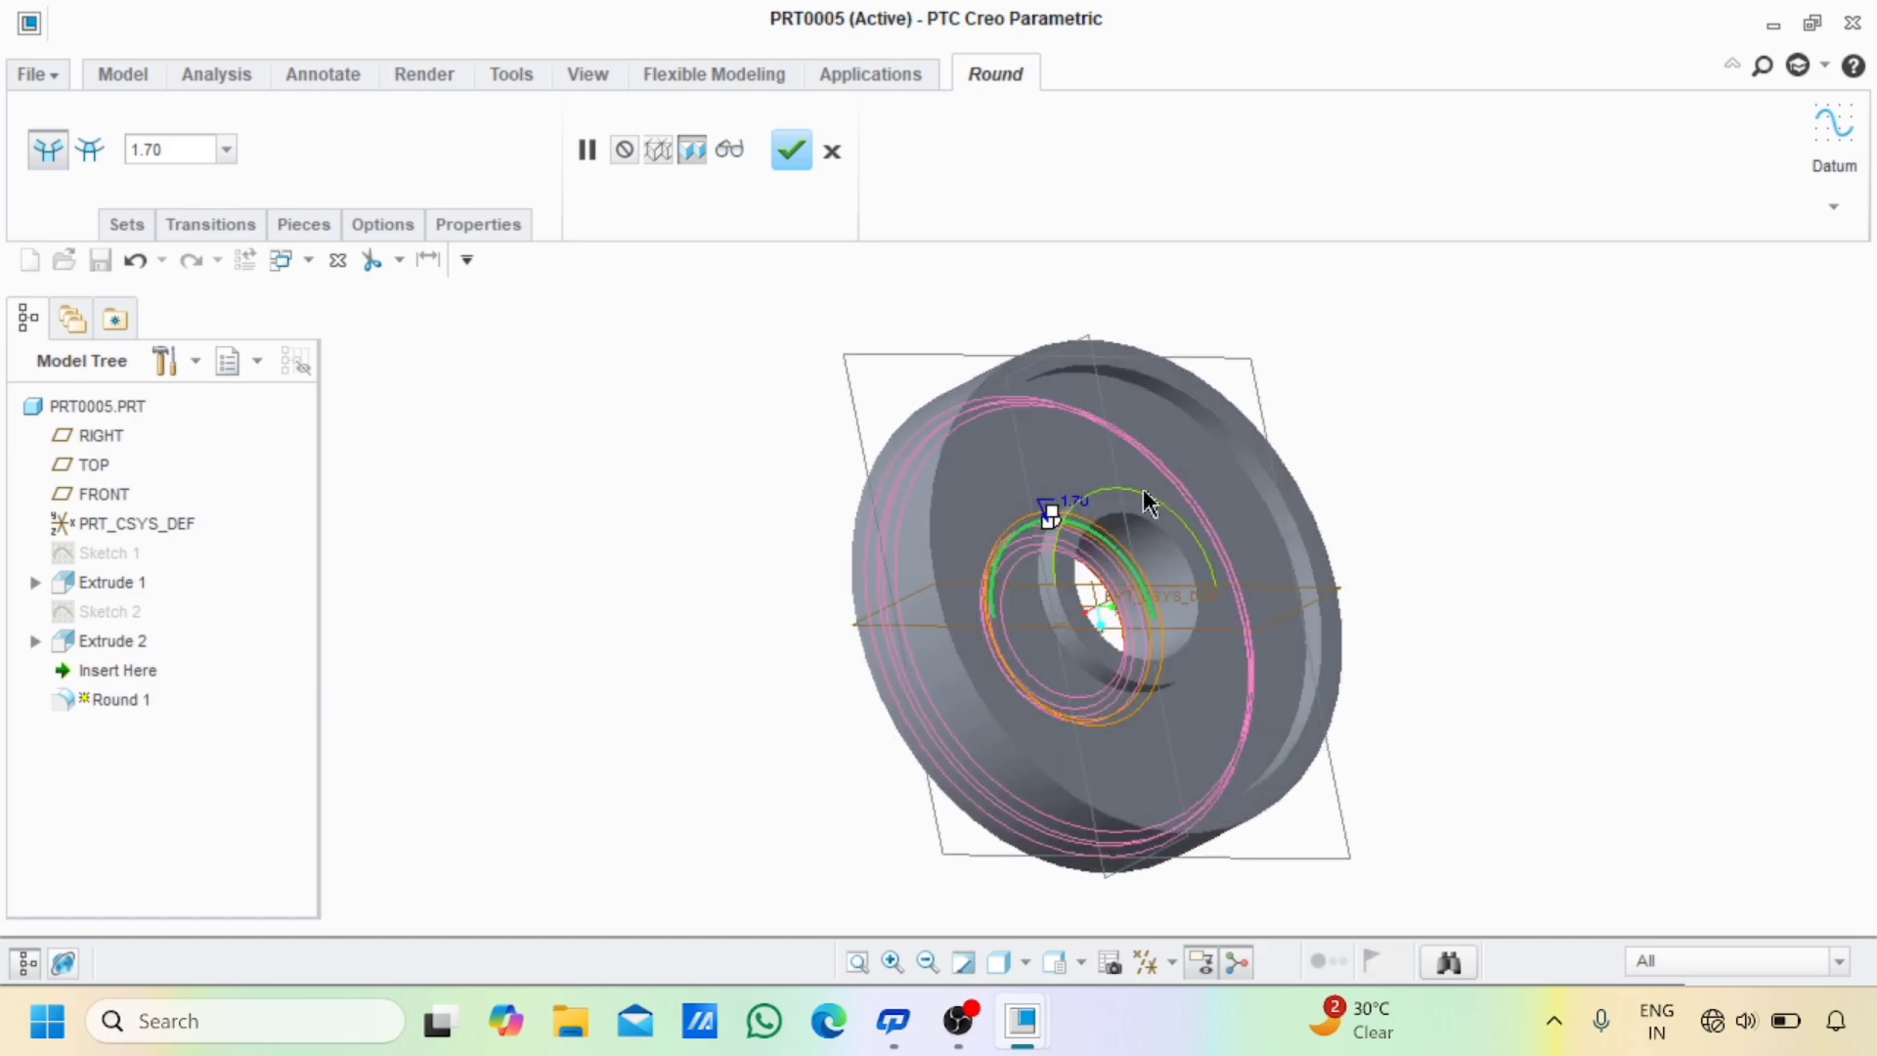
left_click(1195, 409)
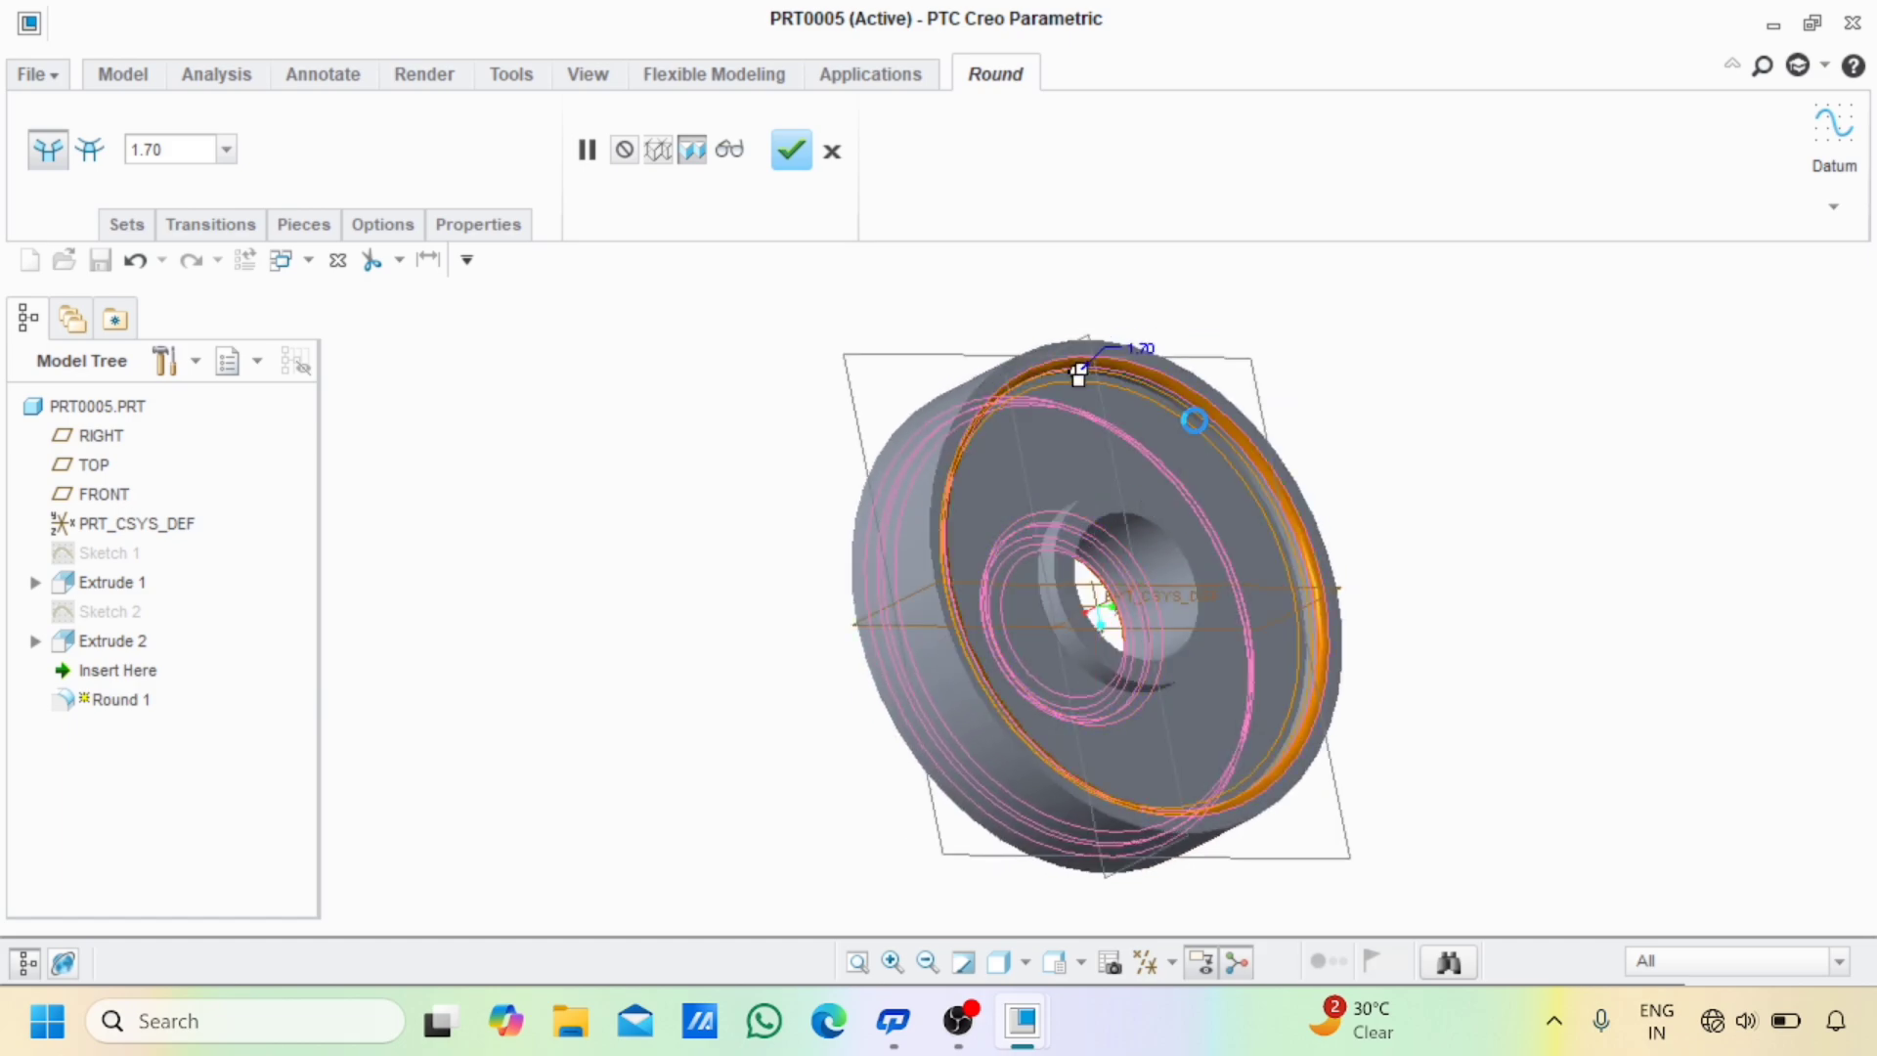
left_click(1130, 499)
middle_click_drag(1139, 497, 1185, 499)
left_click(1094, 533)
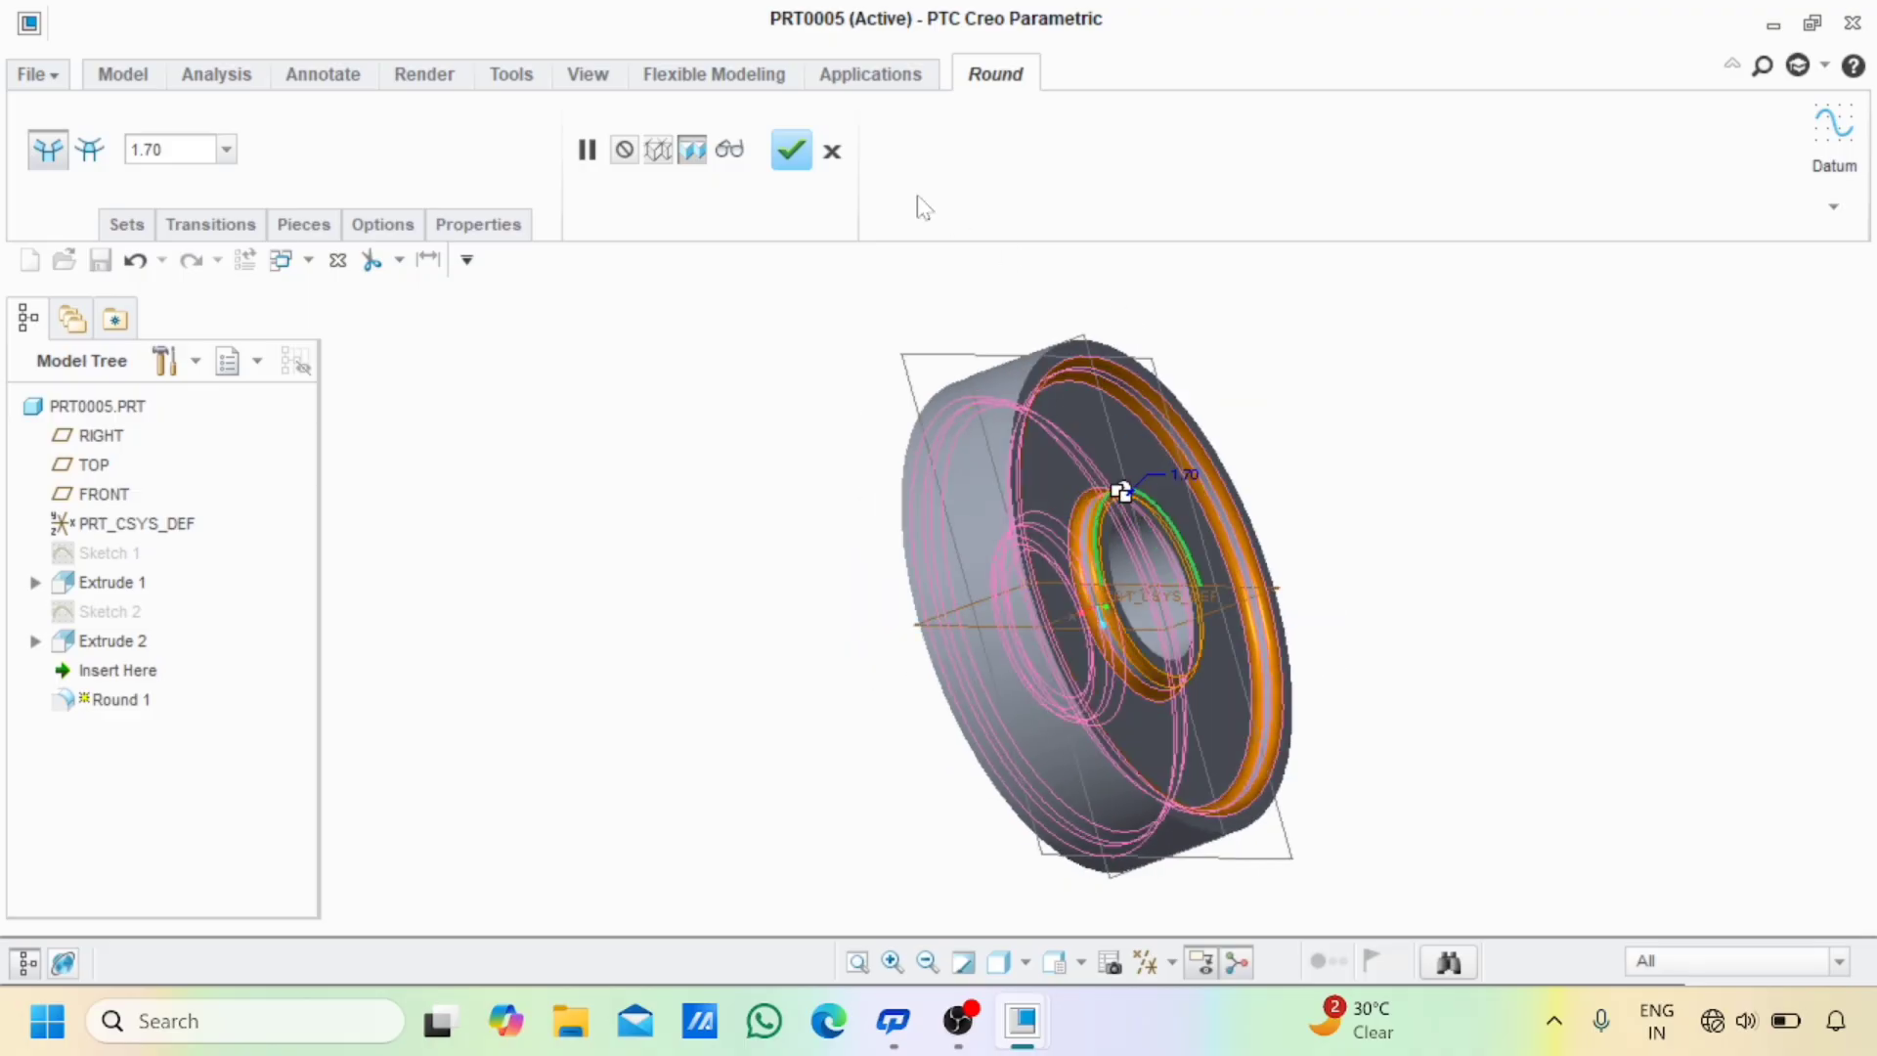
left_click(799, 158)
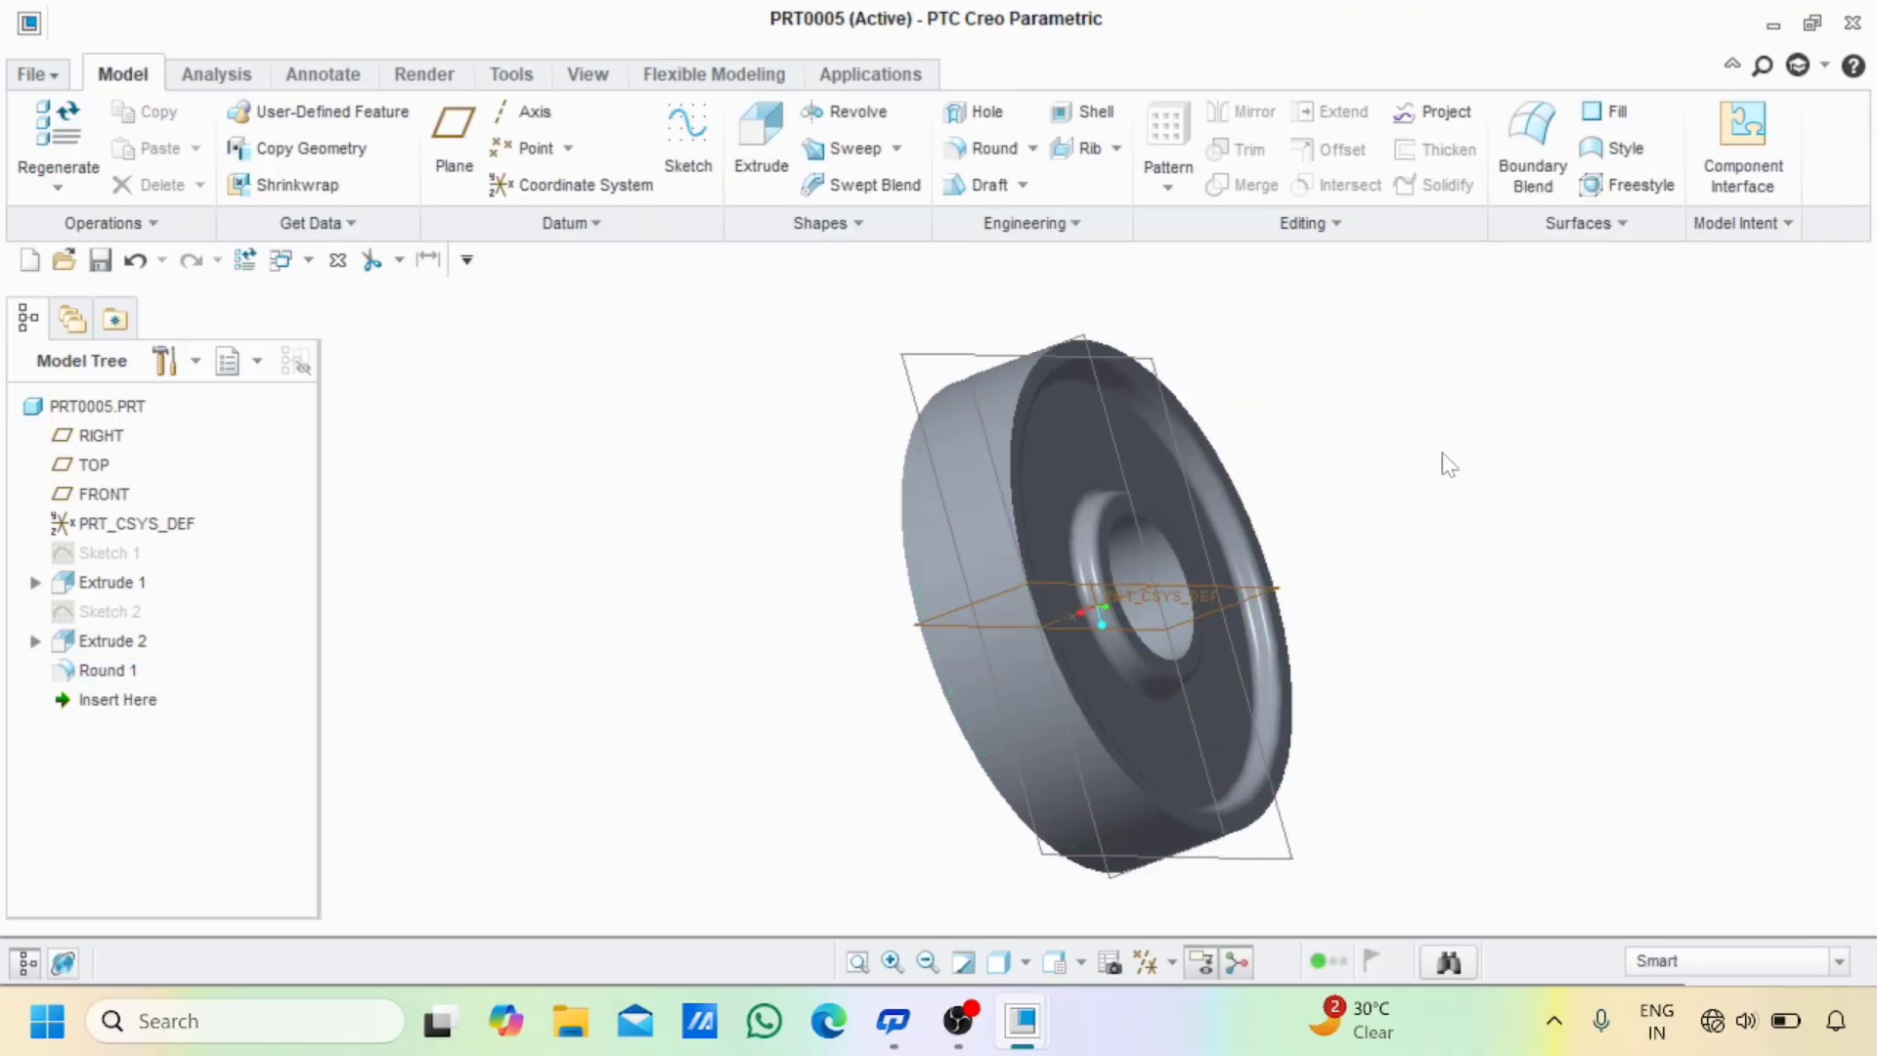
- Start a sketch on the RIGHT datum plane and add the rim's outer surface as a reference
middle_click_drag(1441, 460, 1411, 545)
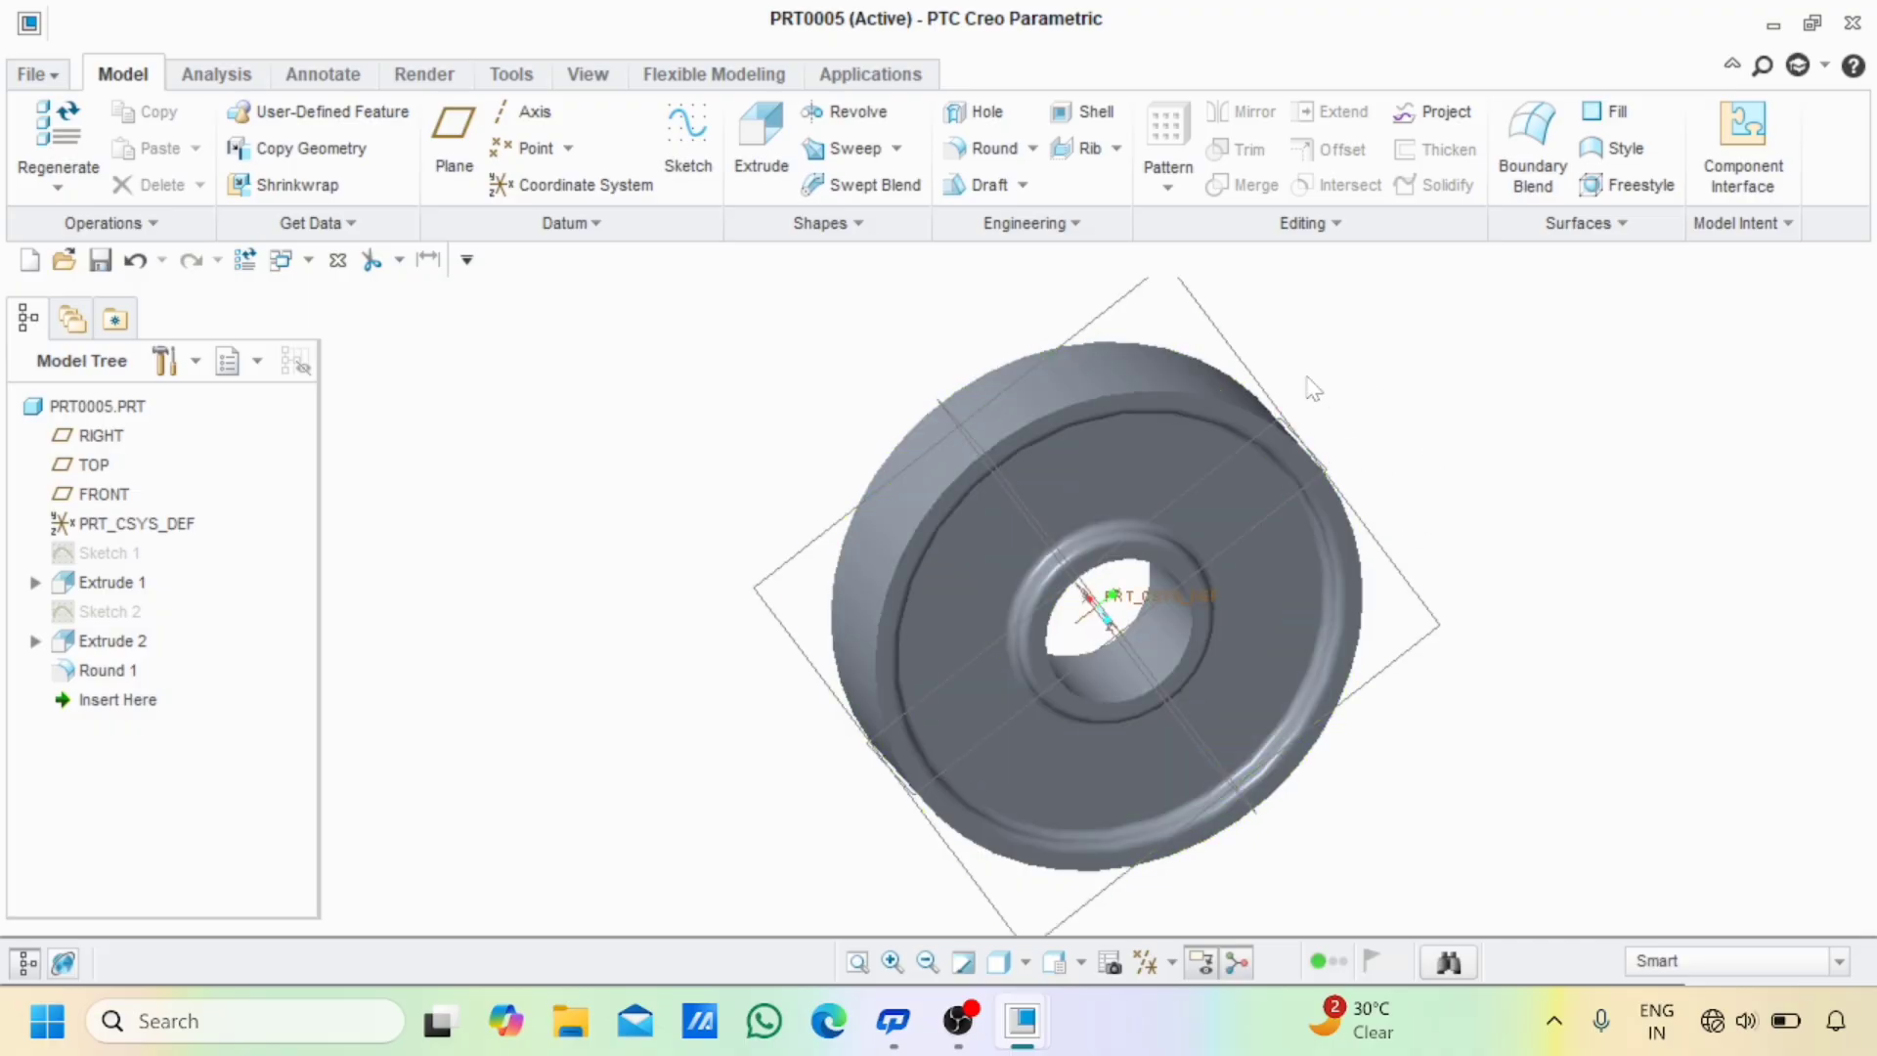
left_click(1123, 309)
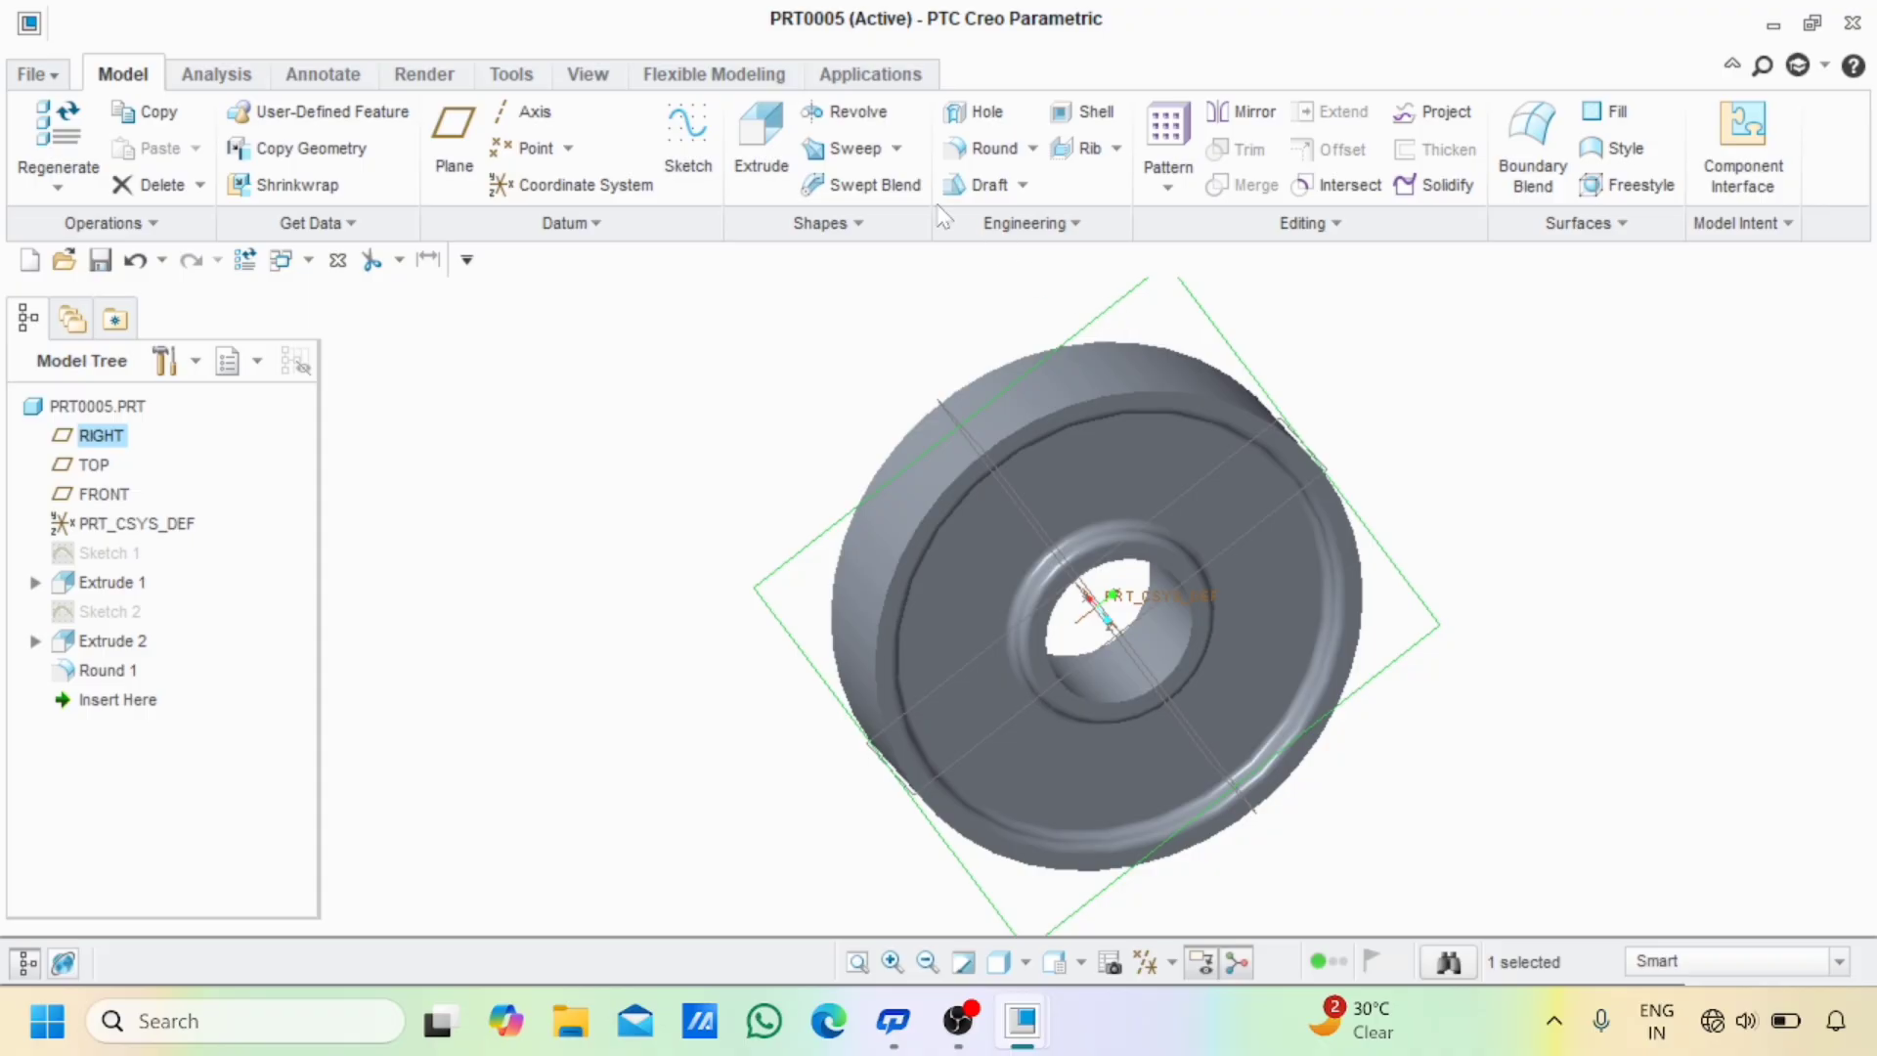
left_click(692, 155)
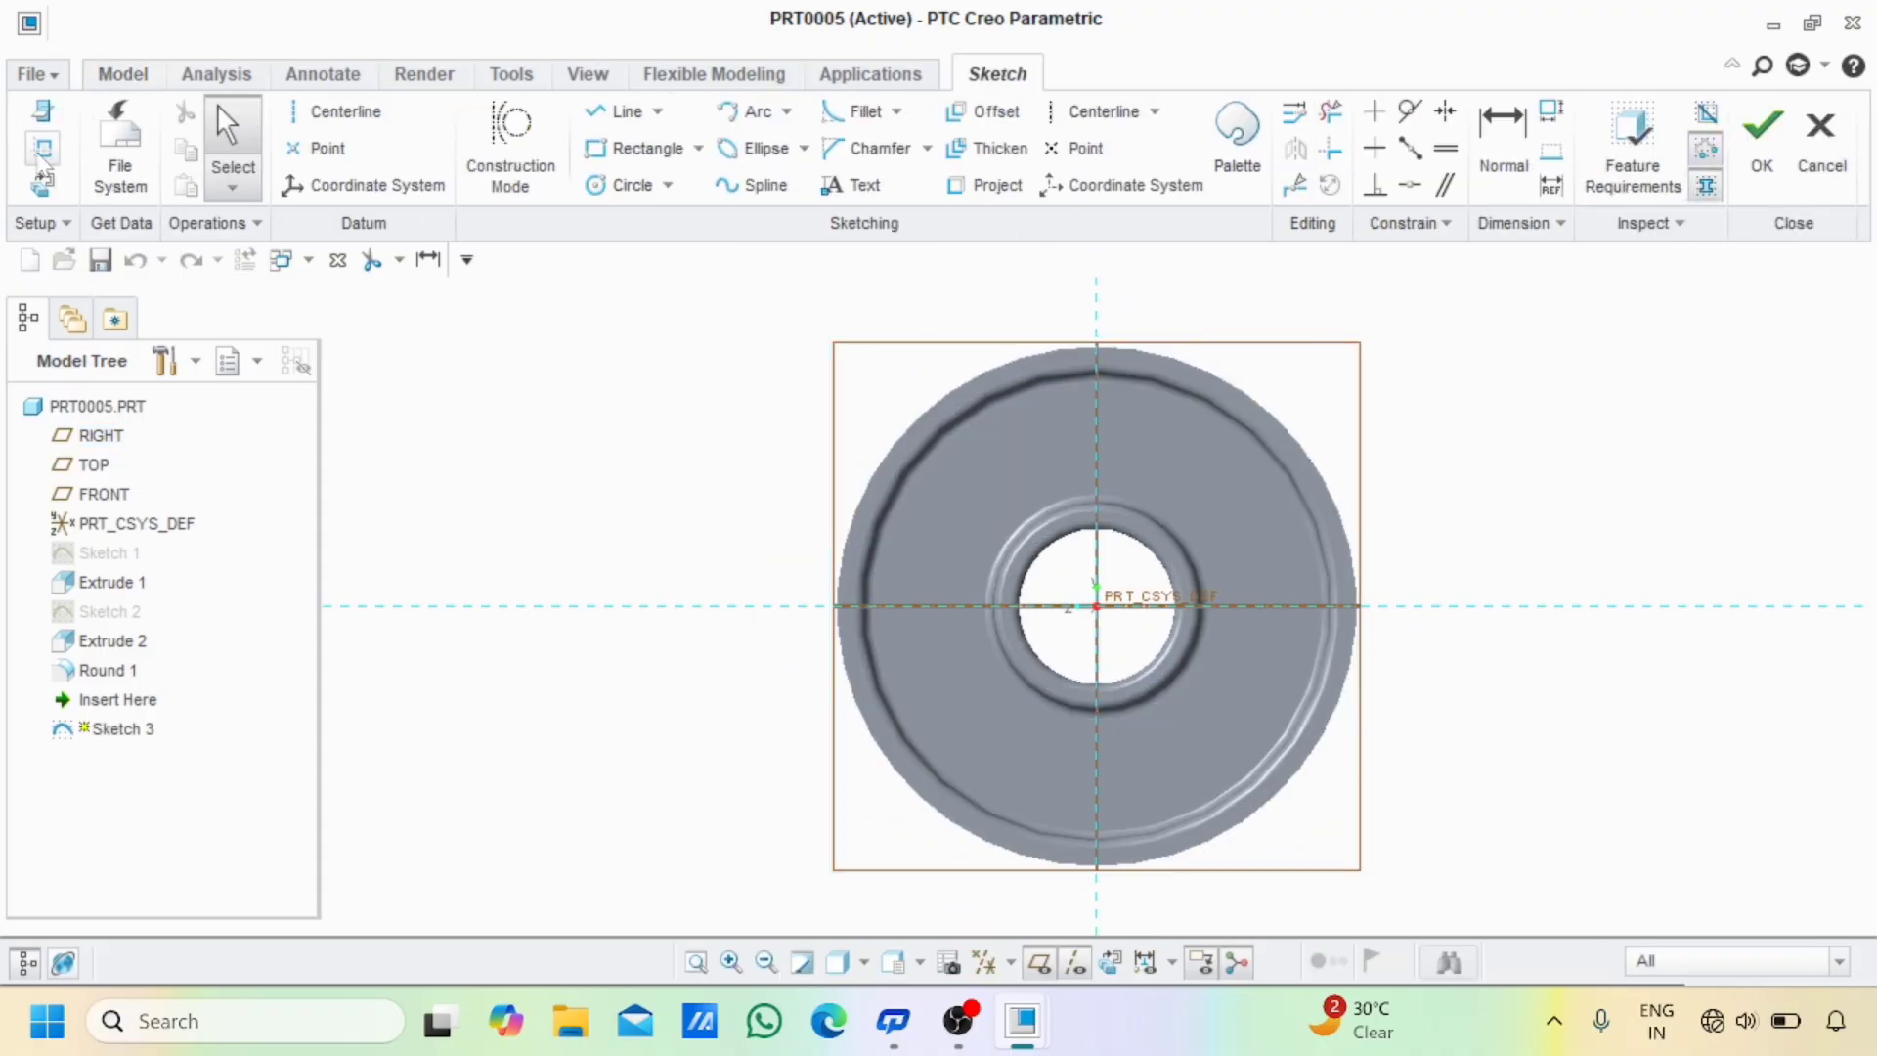
left_click(43, 149)
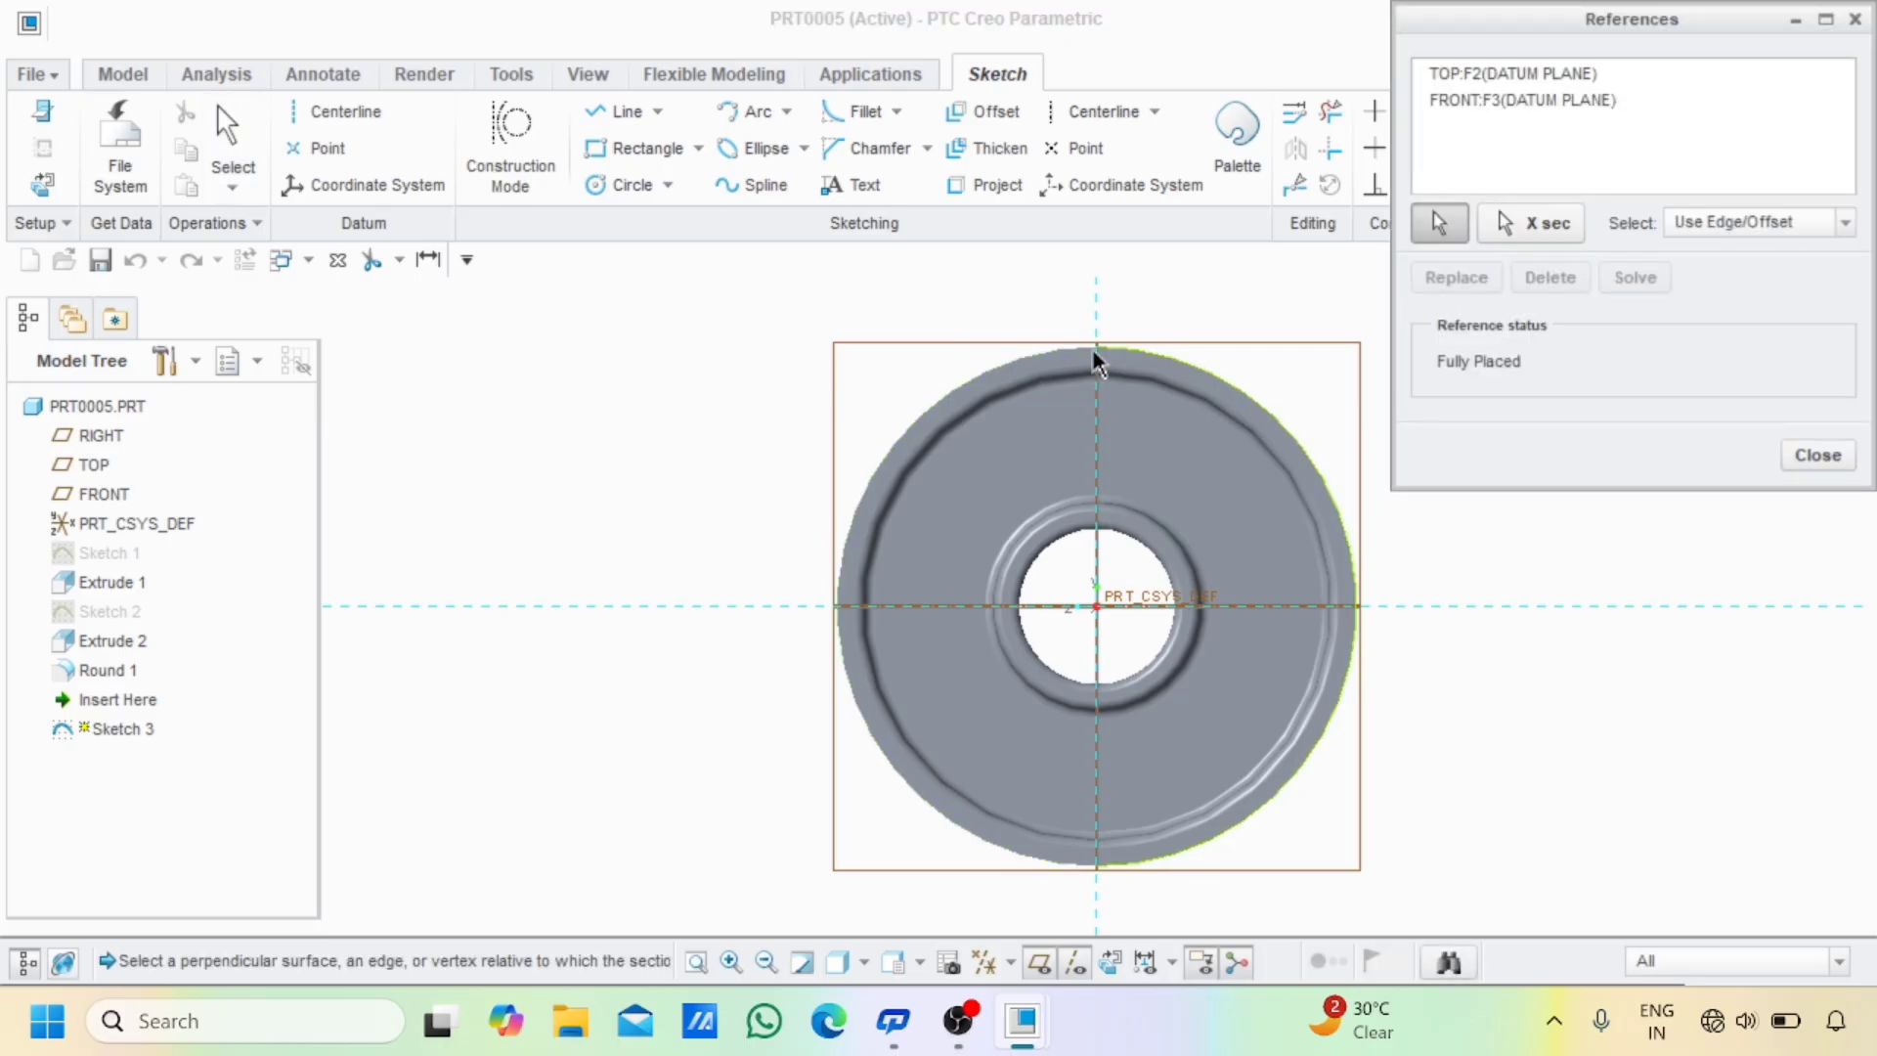
left_click(1064, 360)
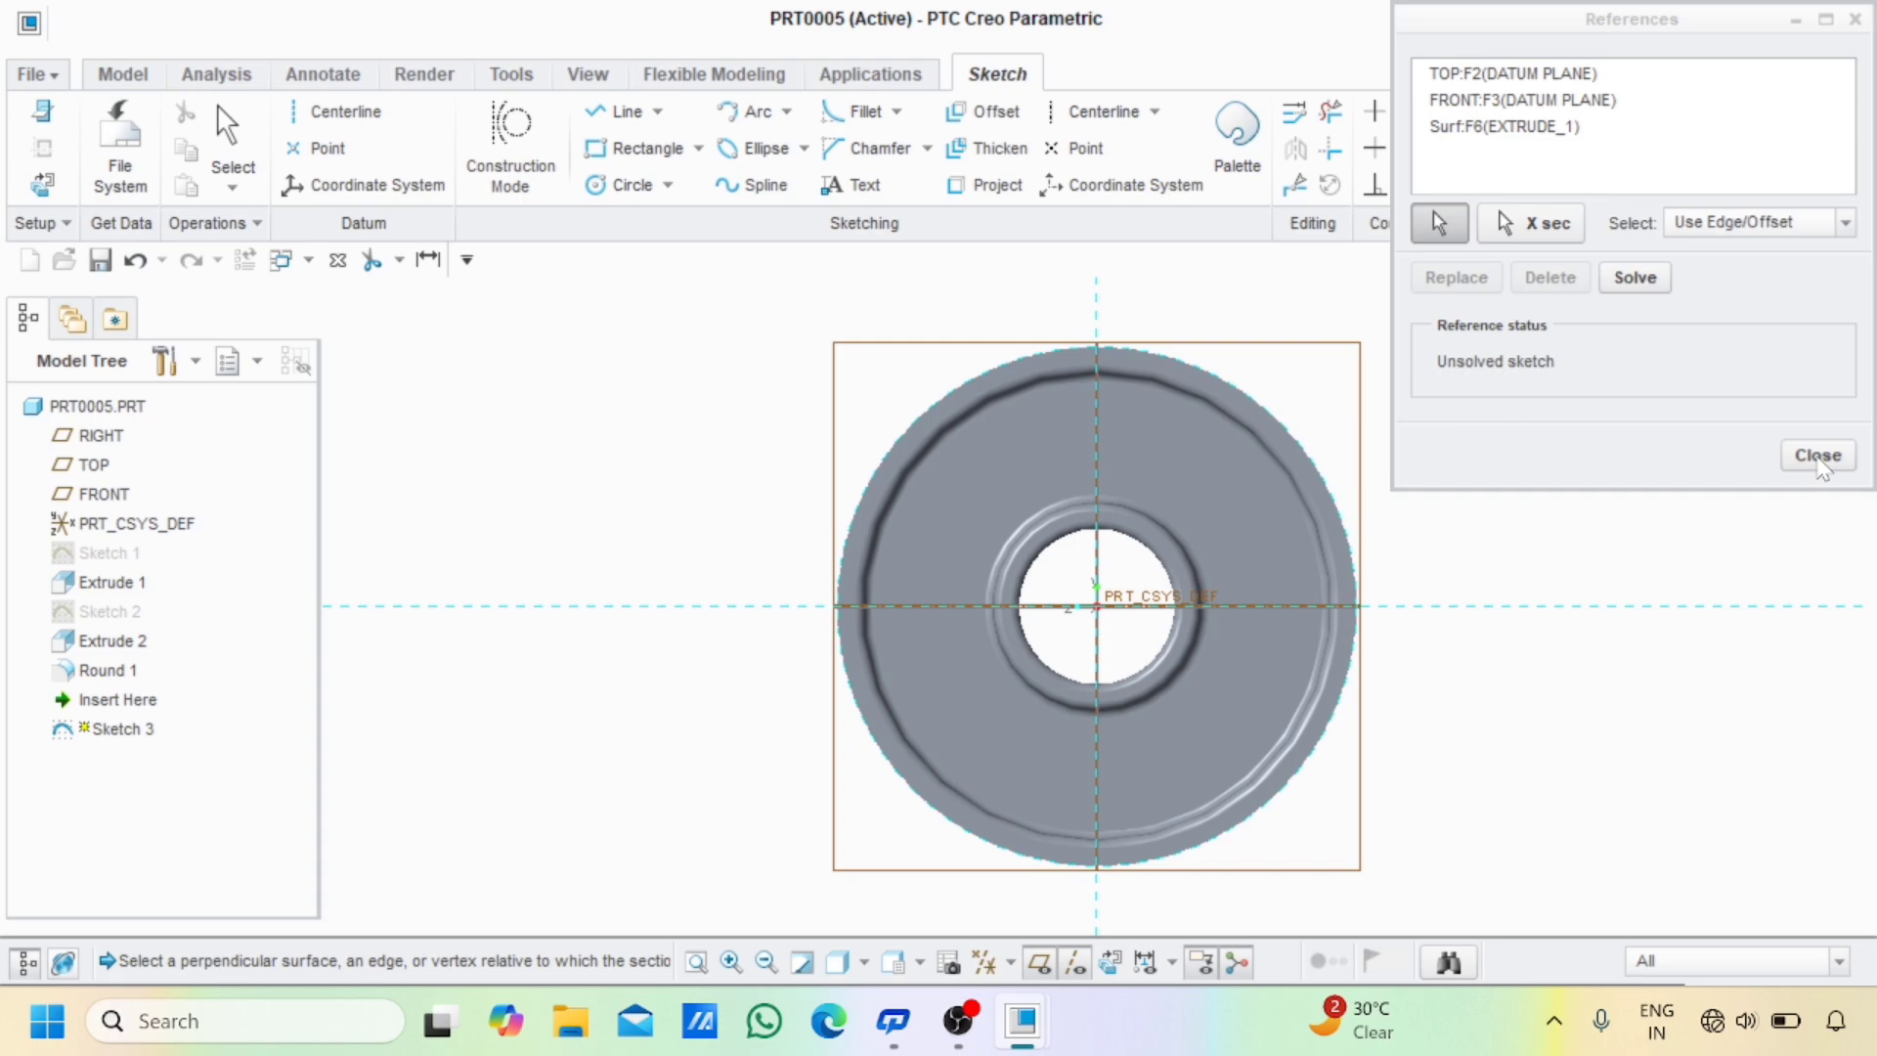
left_click(1819, 458)
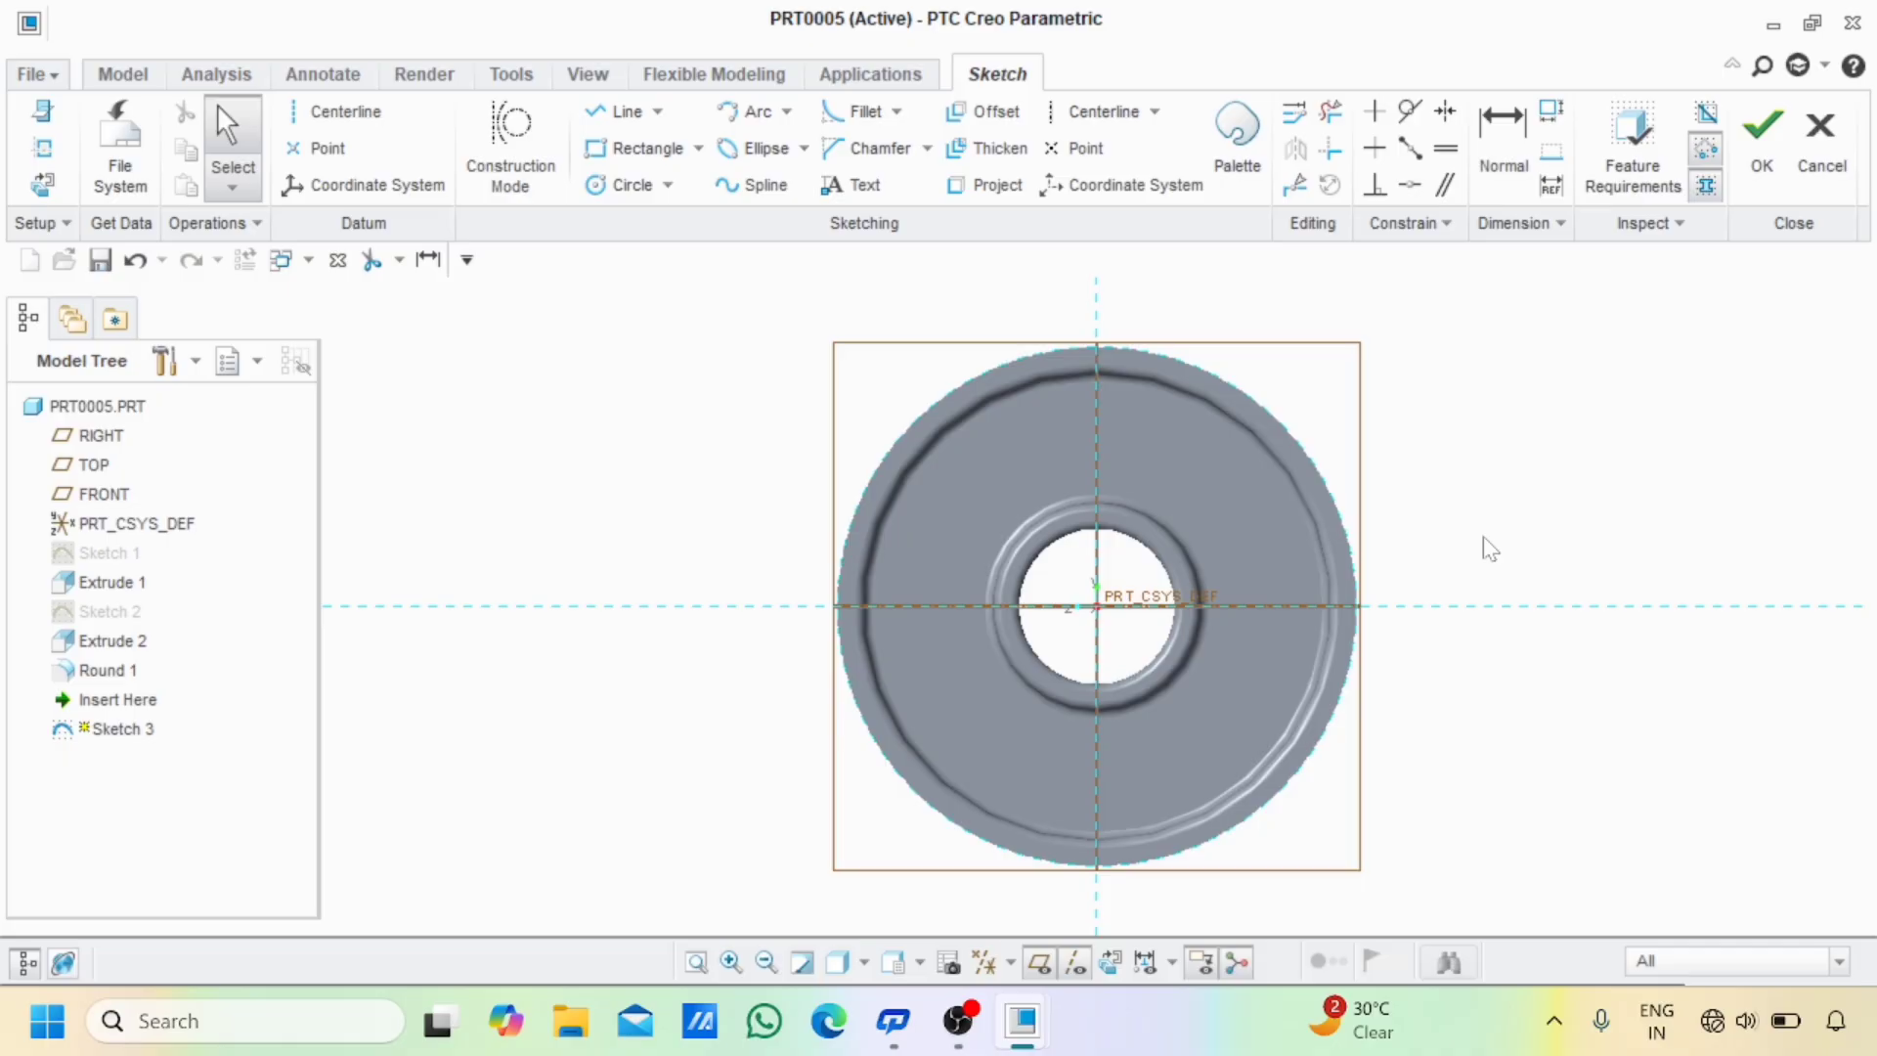
- Sketch a half tooth profile about 5.9 high on the rim's outer edge, with a vertical centreline through the gear's origin
mouse_move(1276, 599)
middle_mouse_down()
mouse_move(1270, 564)
mouse_move(1285, 677)
mouse_move(1299, 671)
mouse_move(1294, 775)
mouse_move(1331, 821)
mouse_move(1318, 794)
middle_mouse_up()
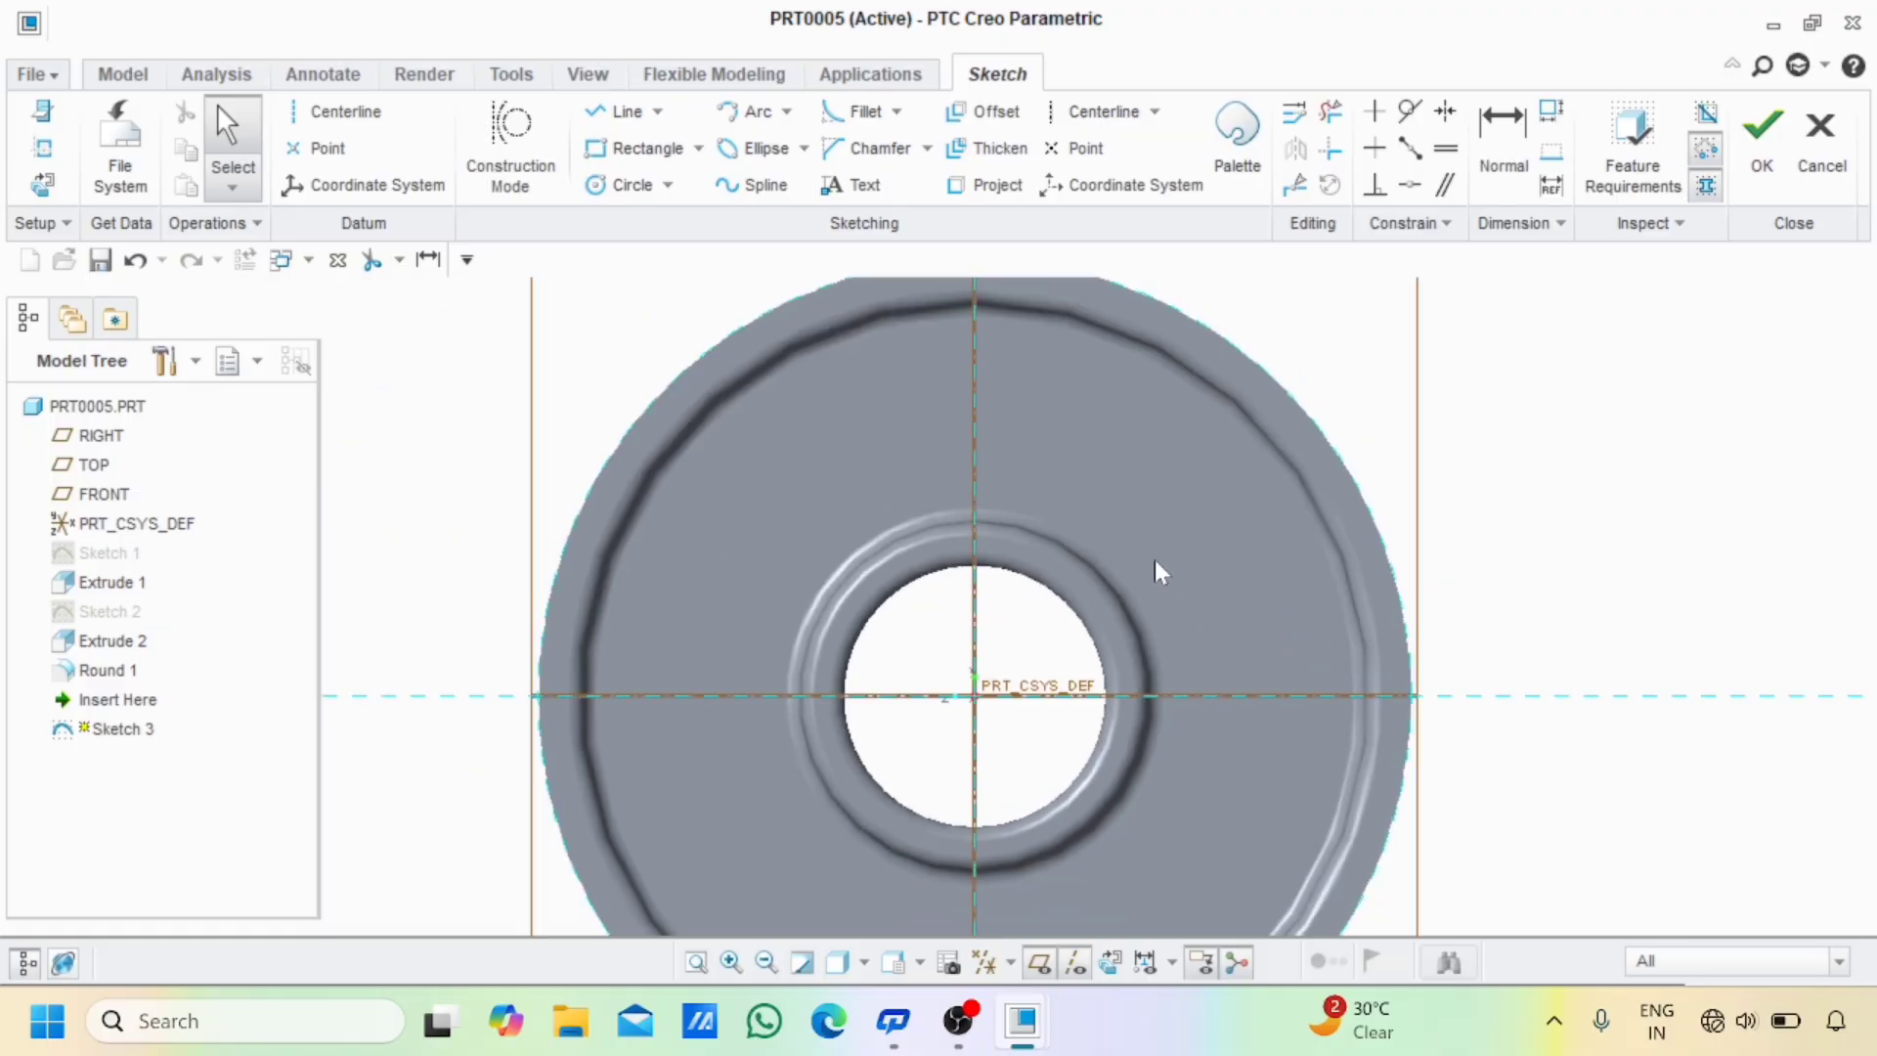
middle_click_drag(1154, 557, 1270, 742)
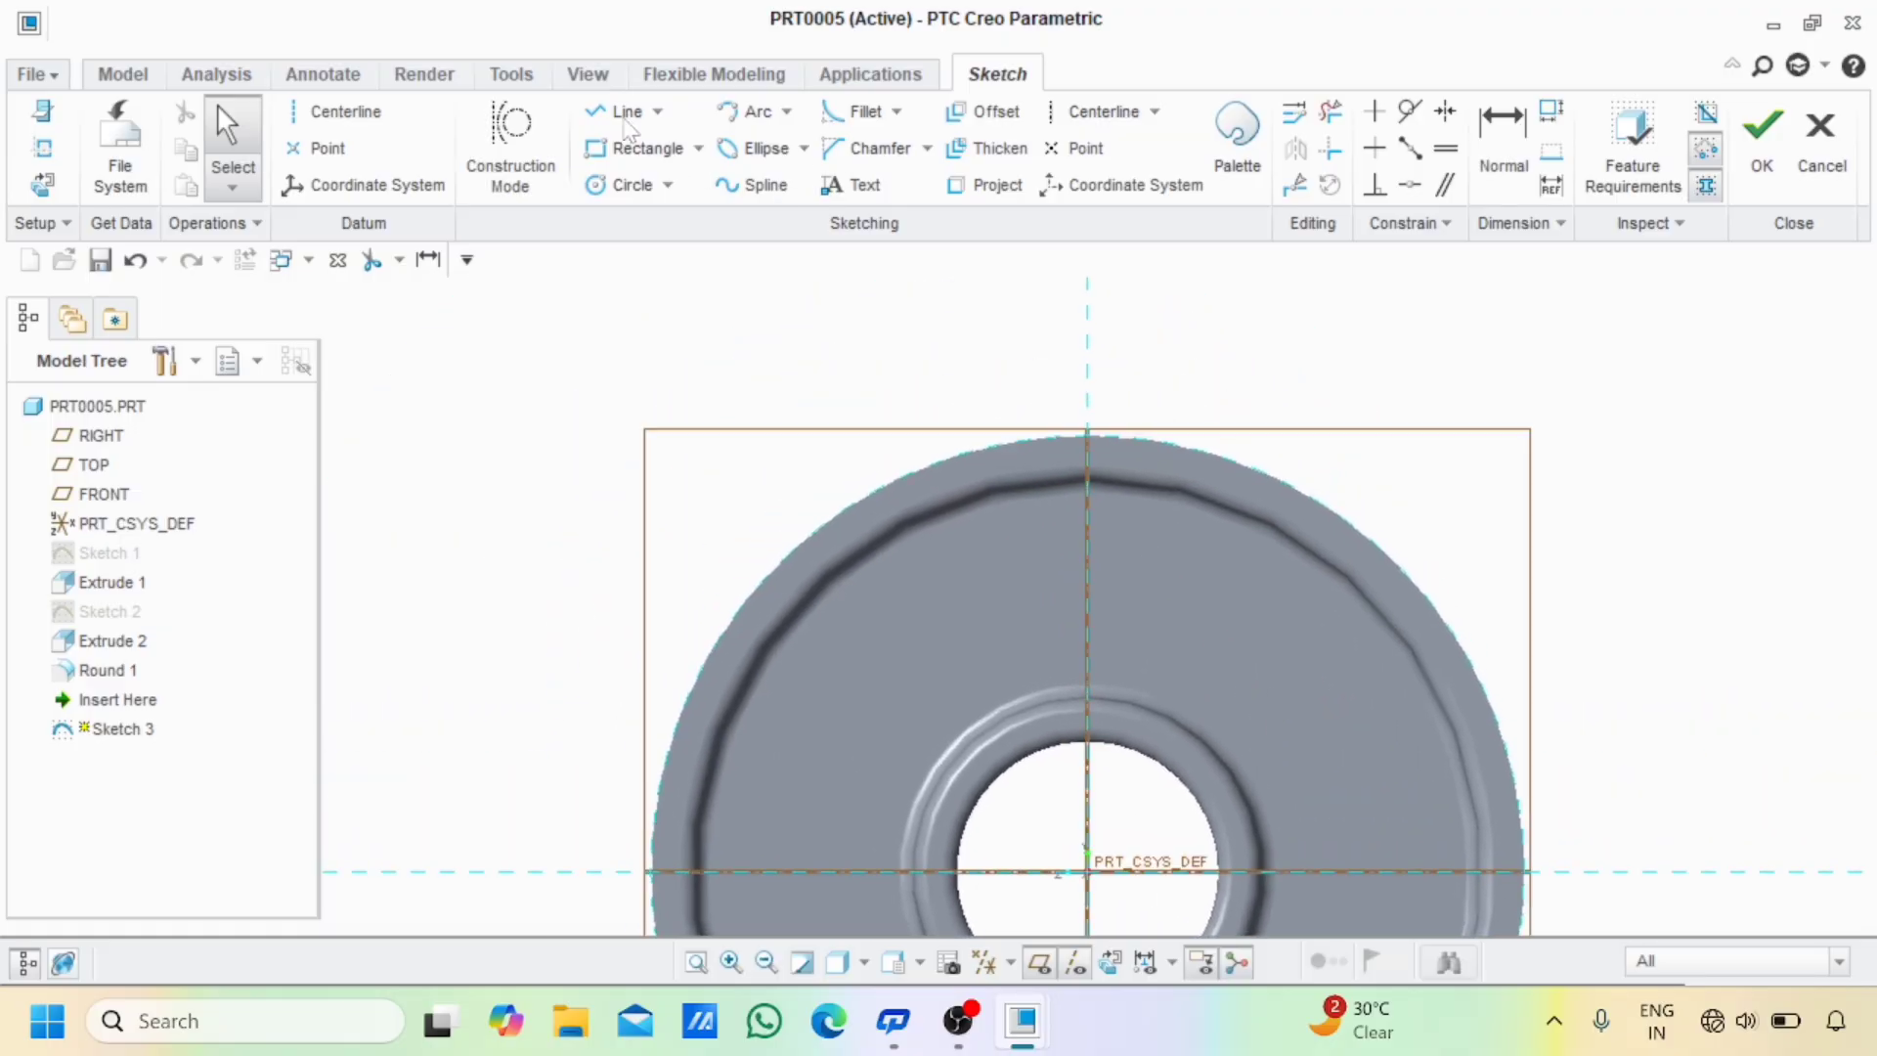
left_click(626, 115)
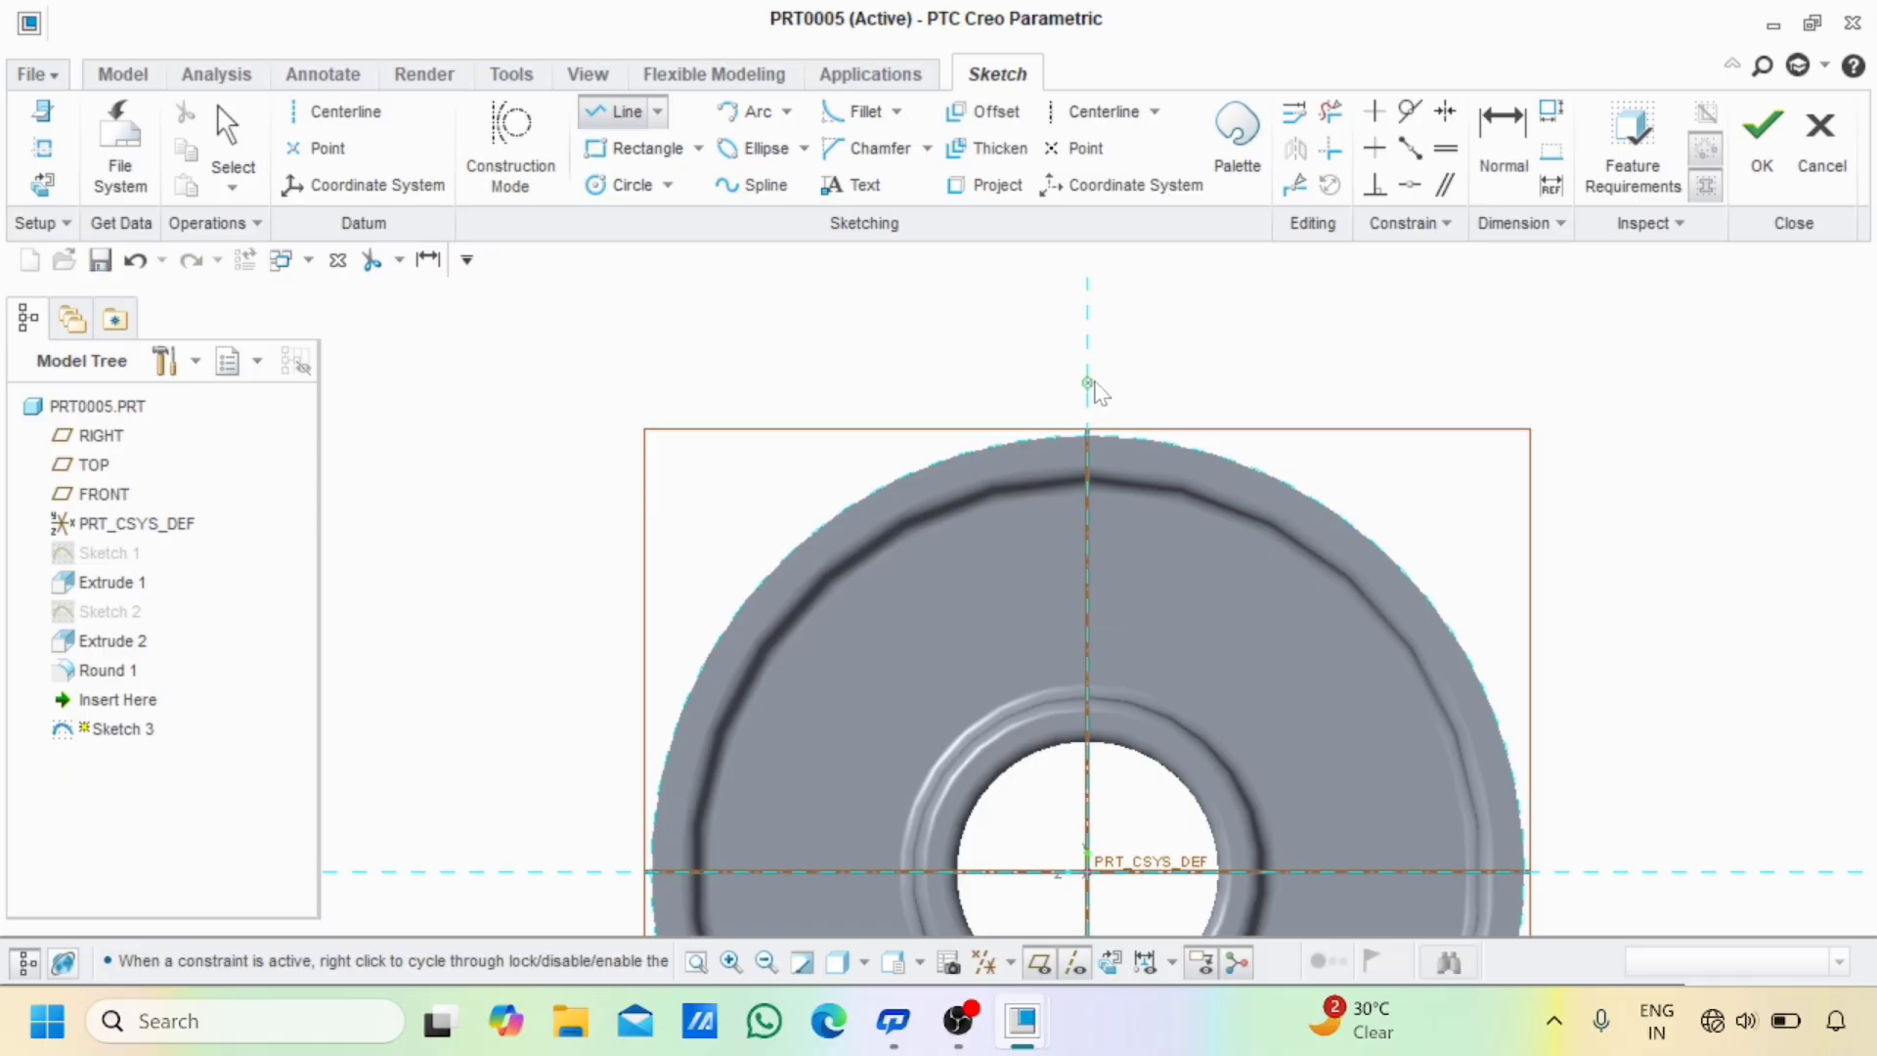
left_click(1095, 387)
left_click(1102, 386)
left_click(1121, 432)
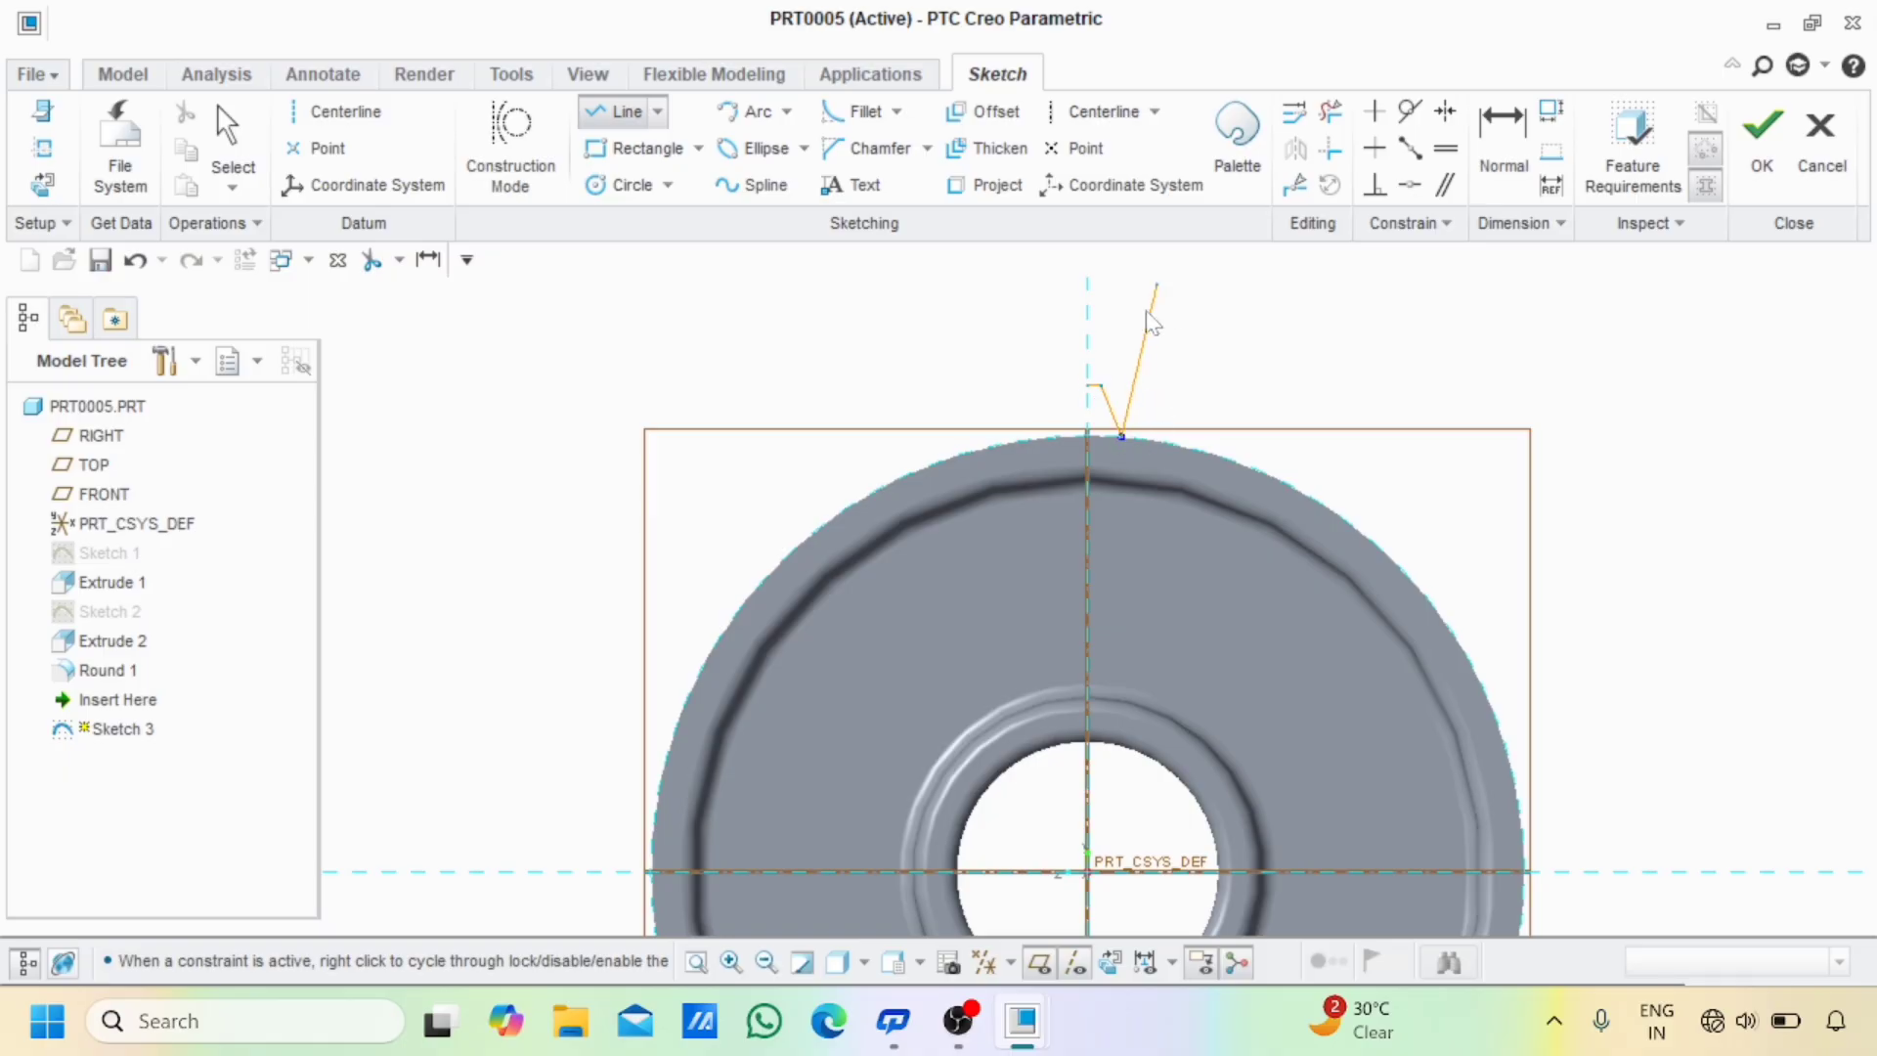
left_click(1088, 434)
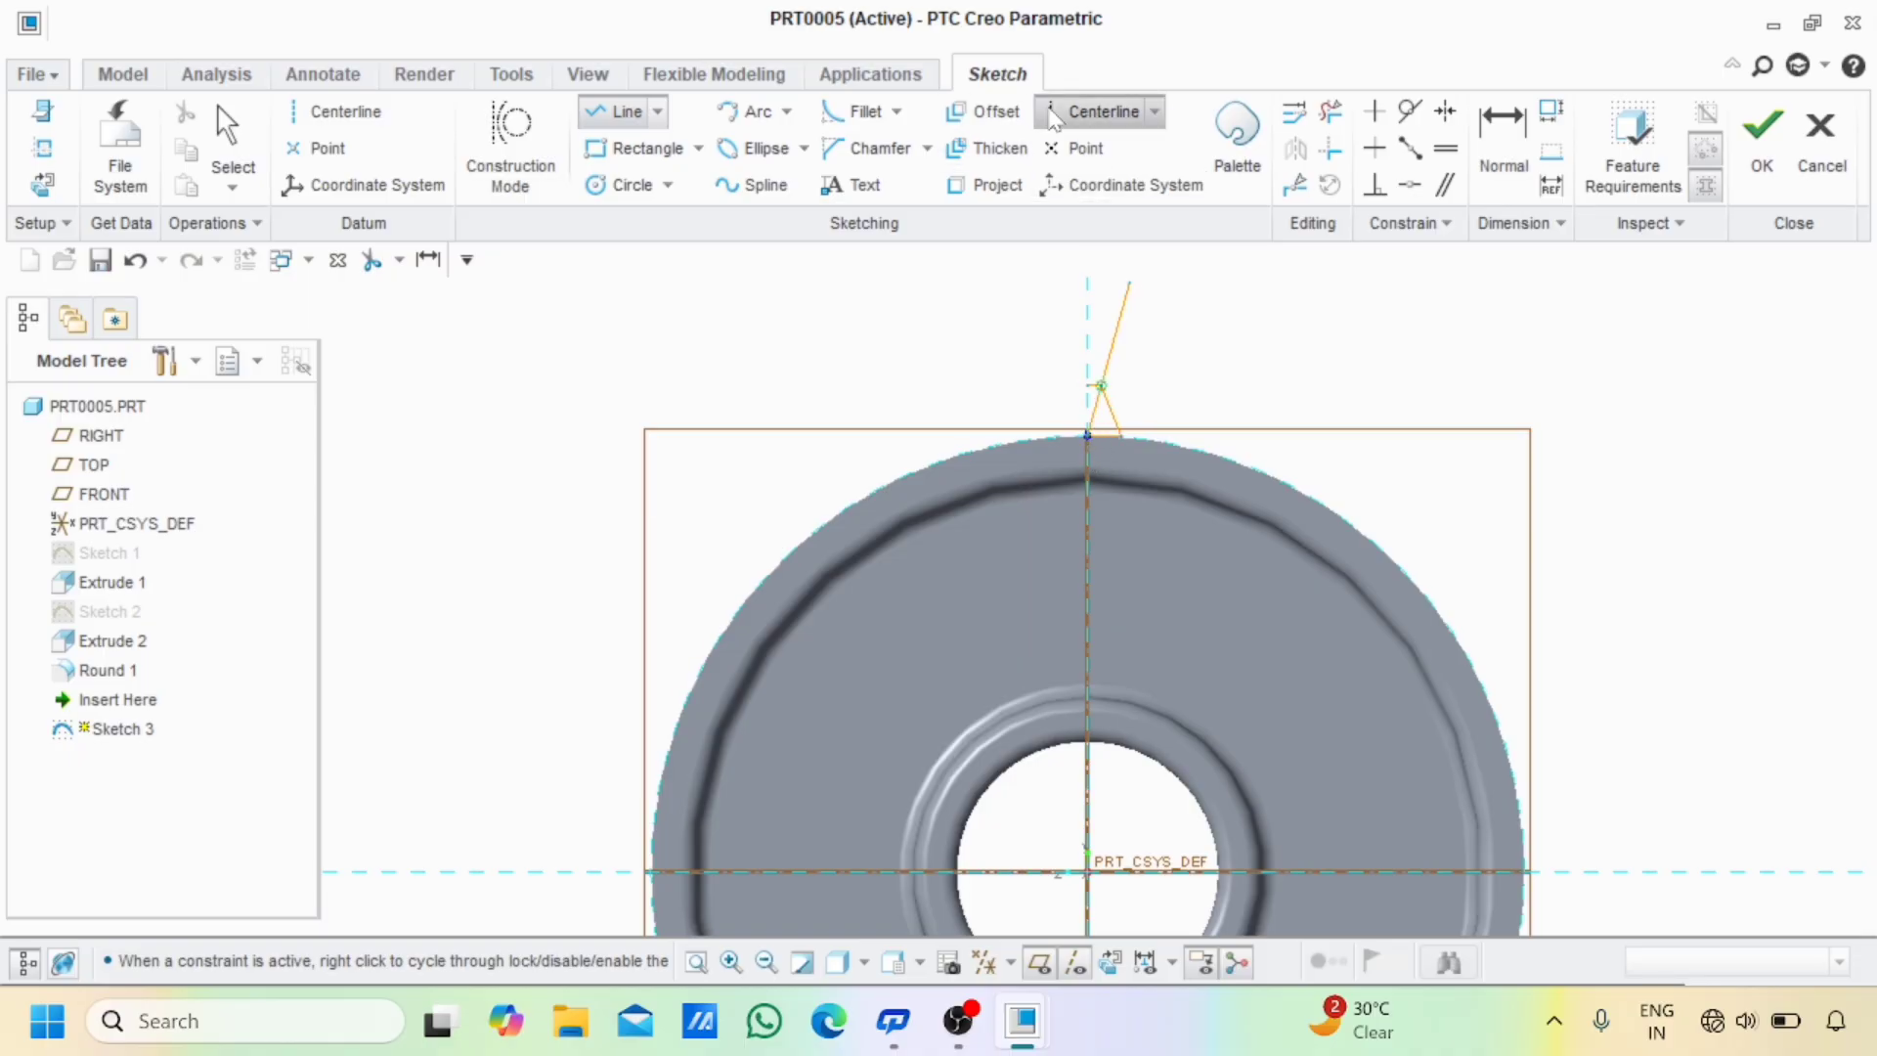
left_click(1100, 111)
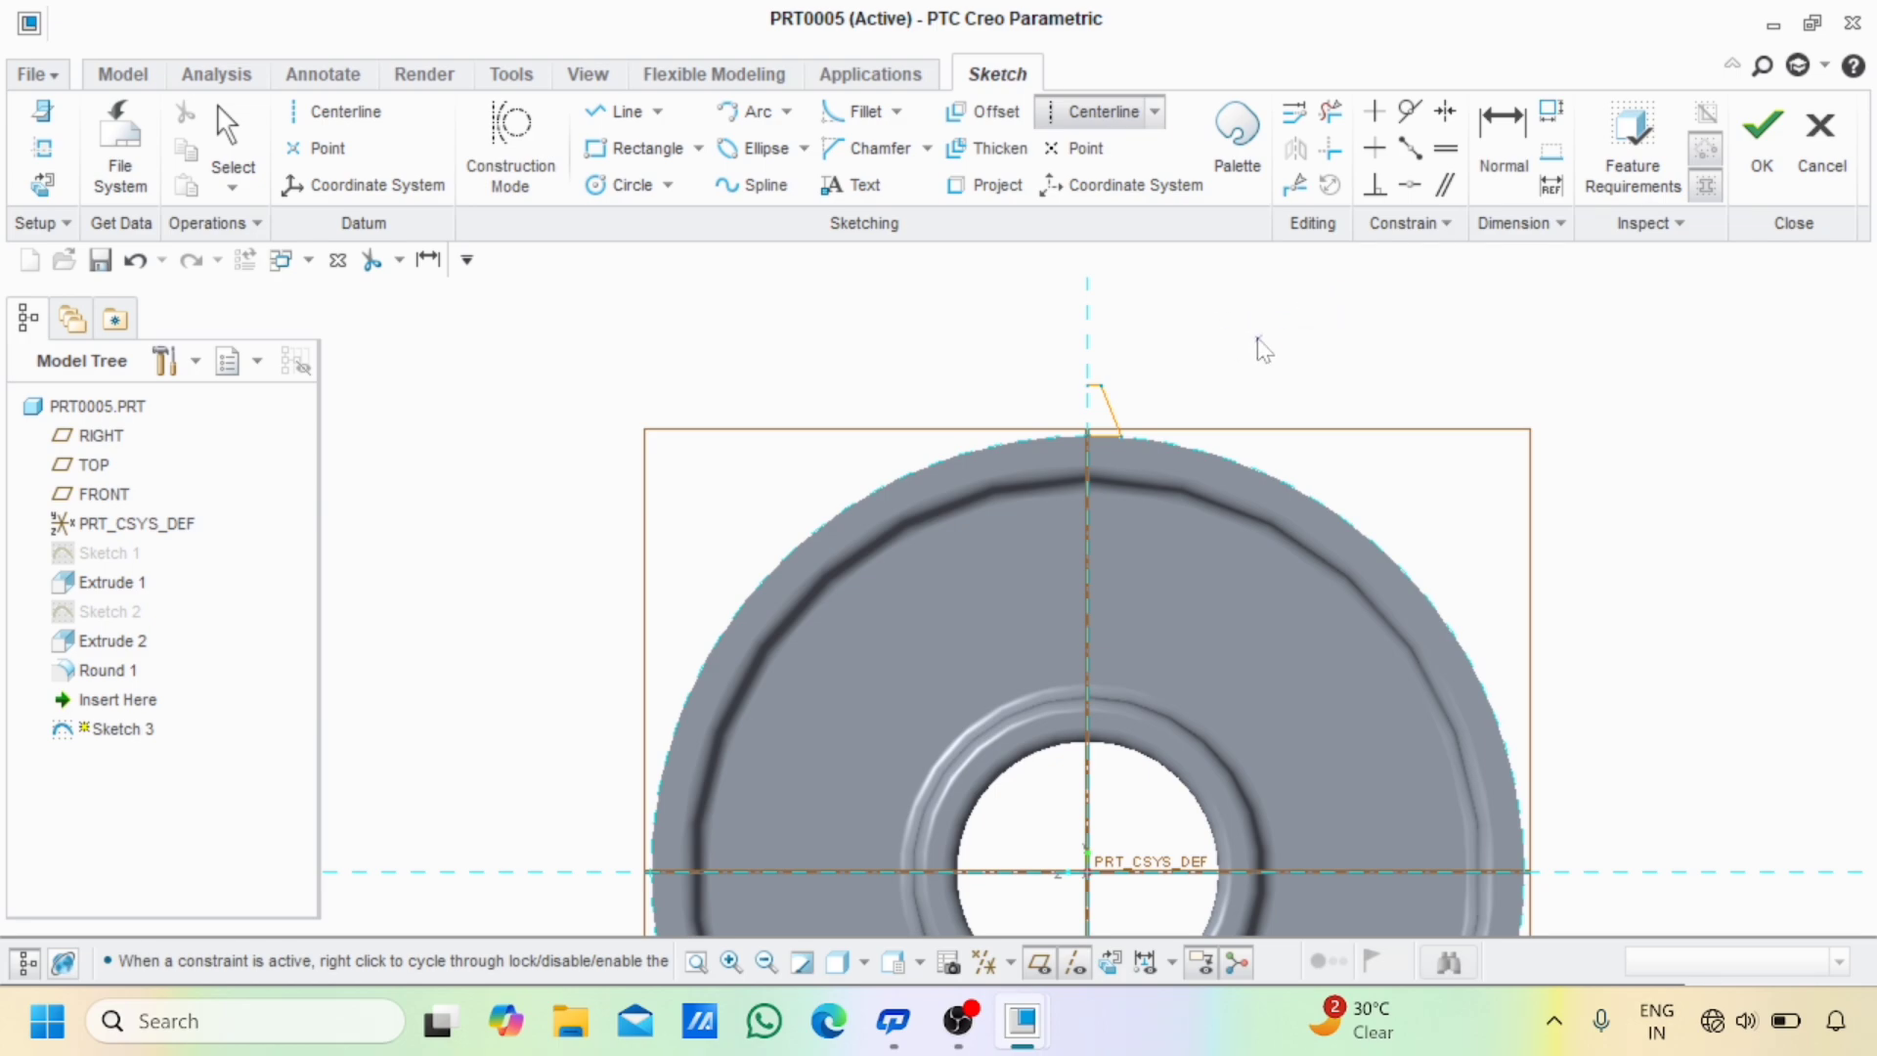
left_click(1087, 317)
left_click(1089, 452)
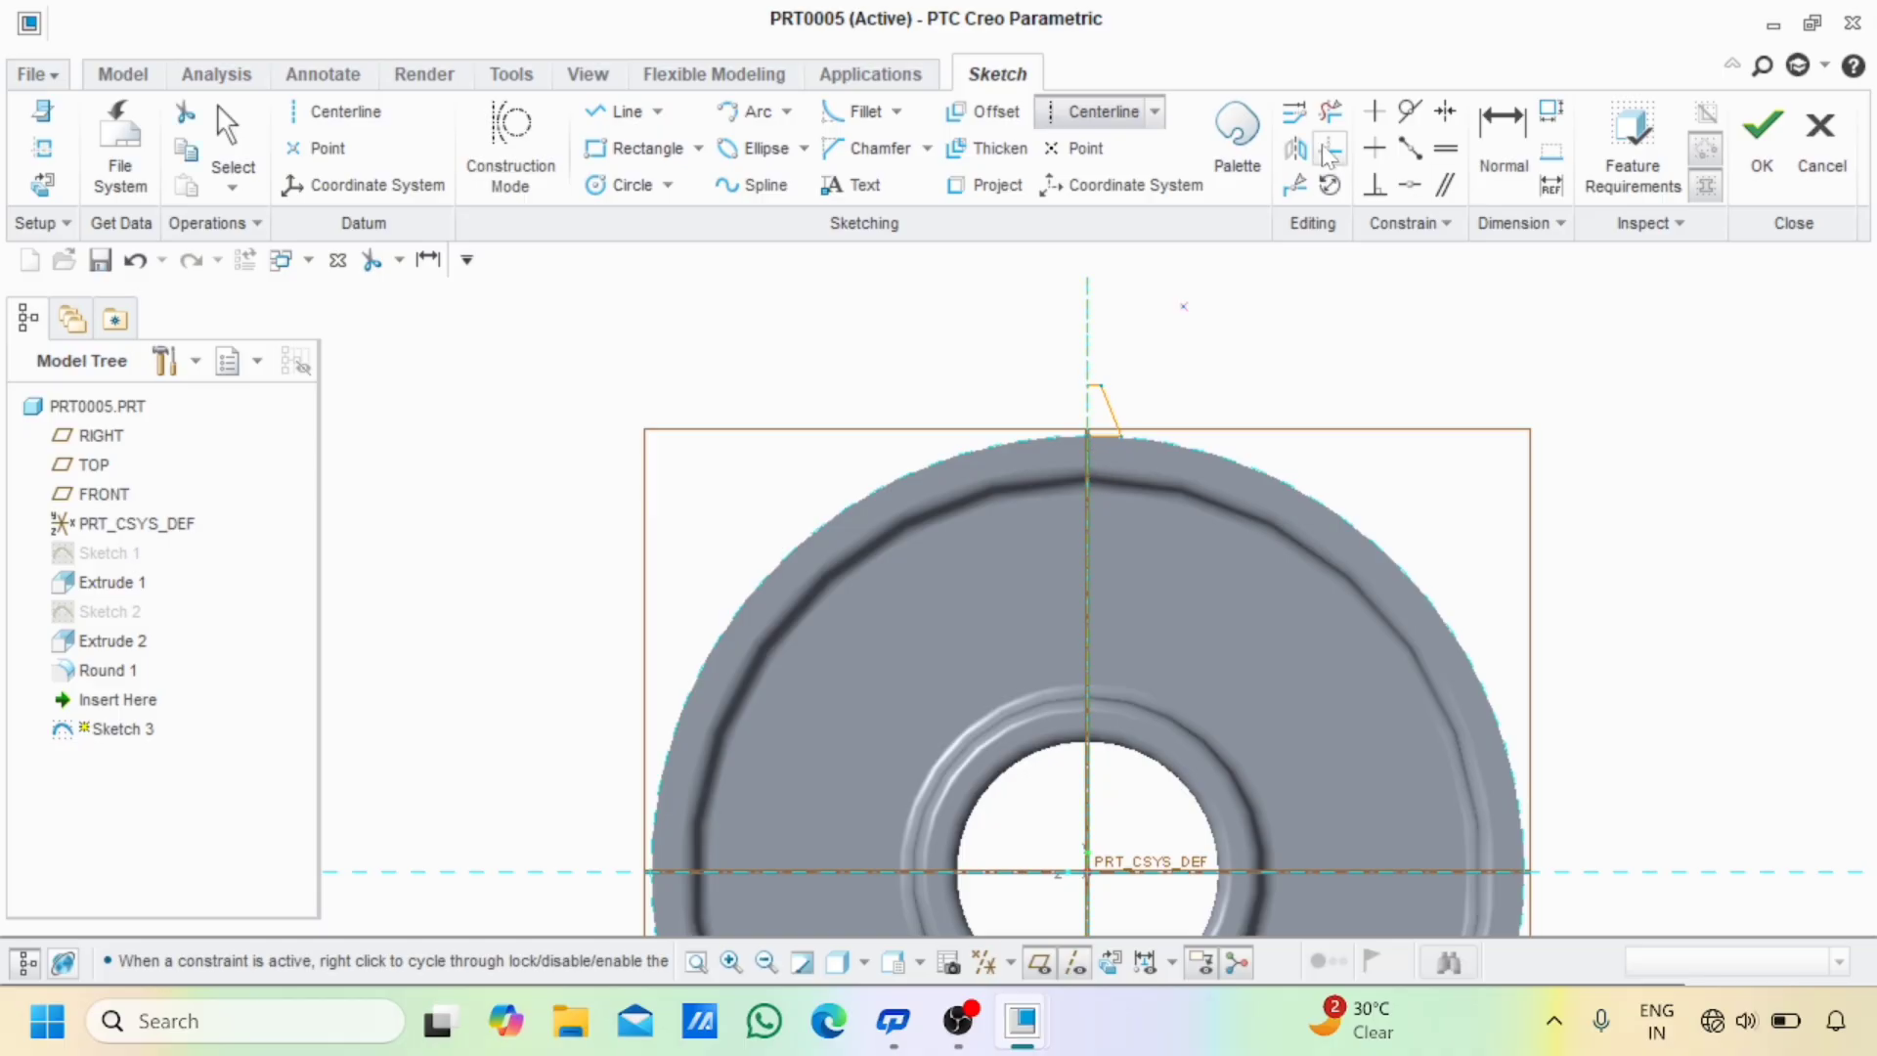
key("Escape")
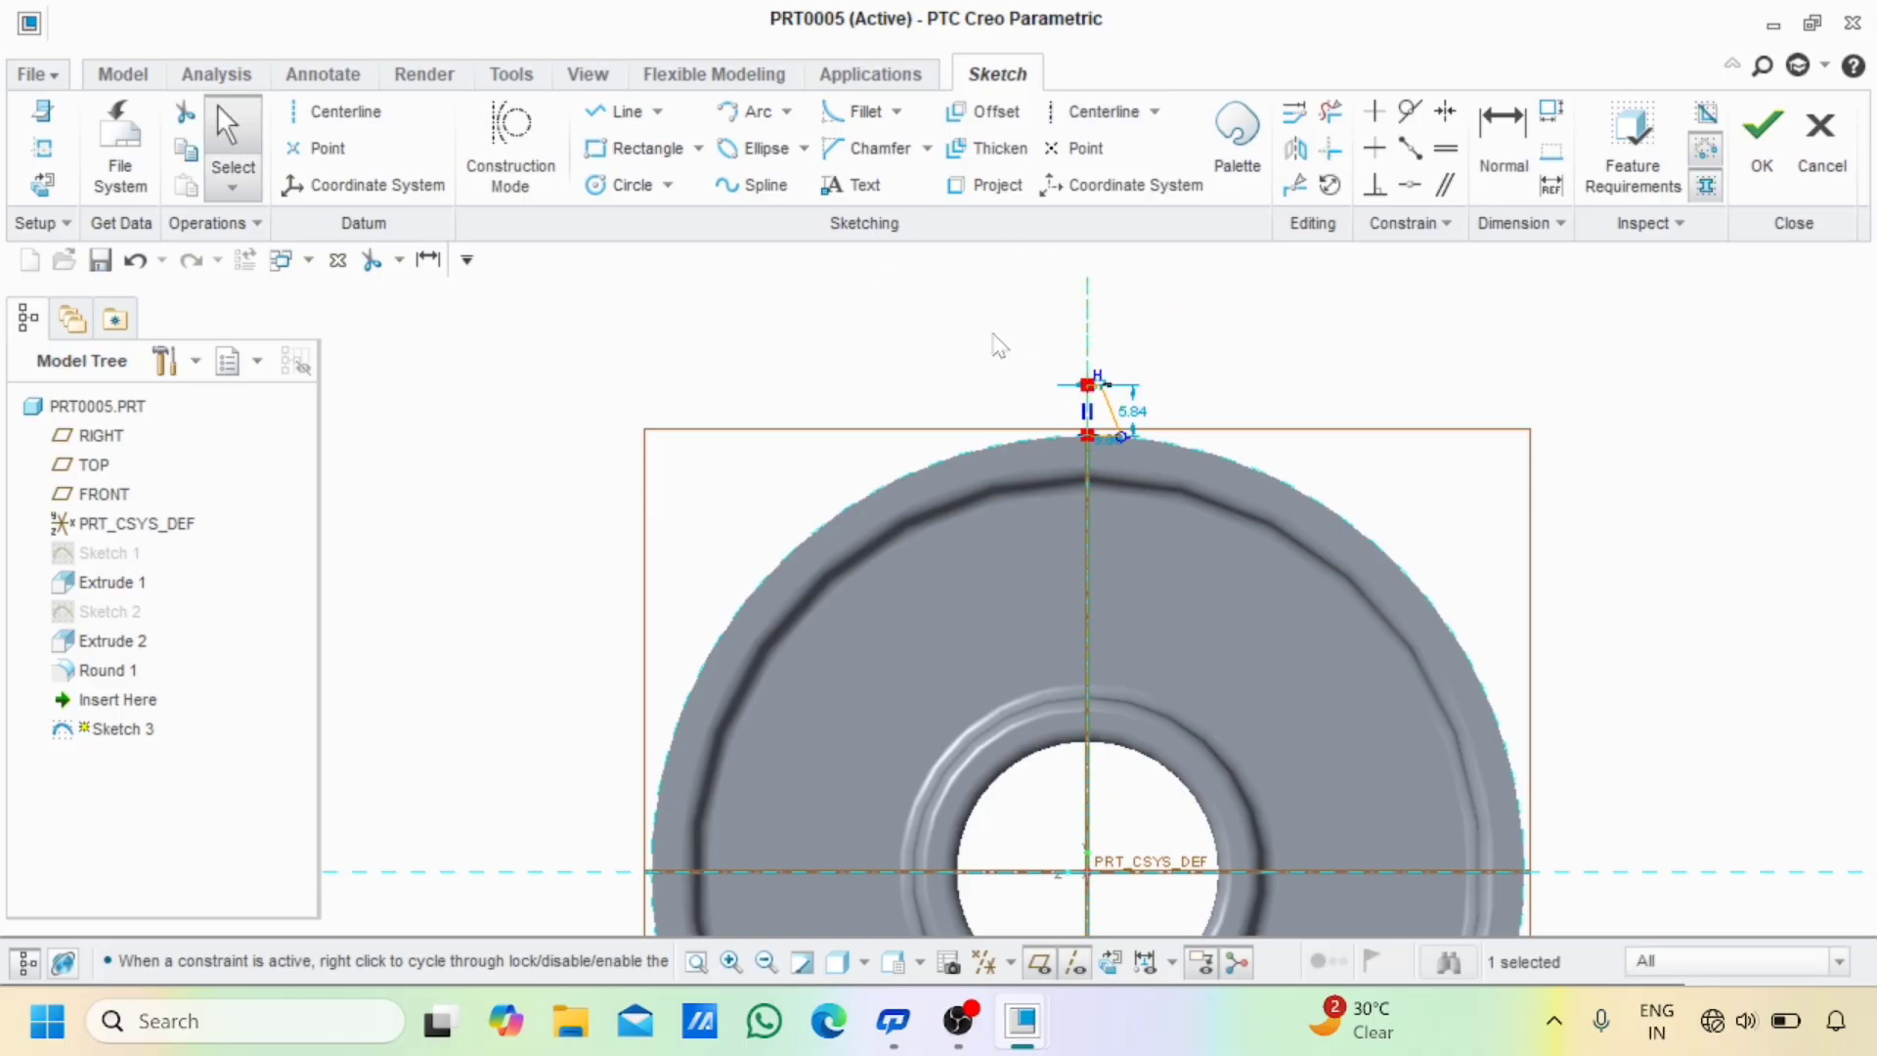
- Mirror the half tooth profile about the vertical centreline and finish the sketch
mouse_move(993, 335)
left_mouse_down()
mouse_move(1055, 473)
mouse_move(1195, 508)
left_mouse_up()
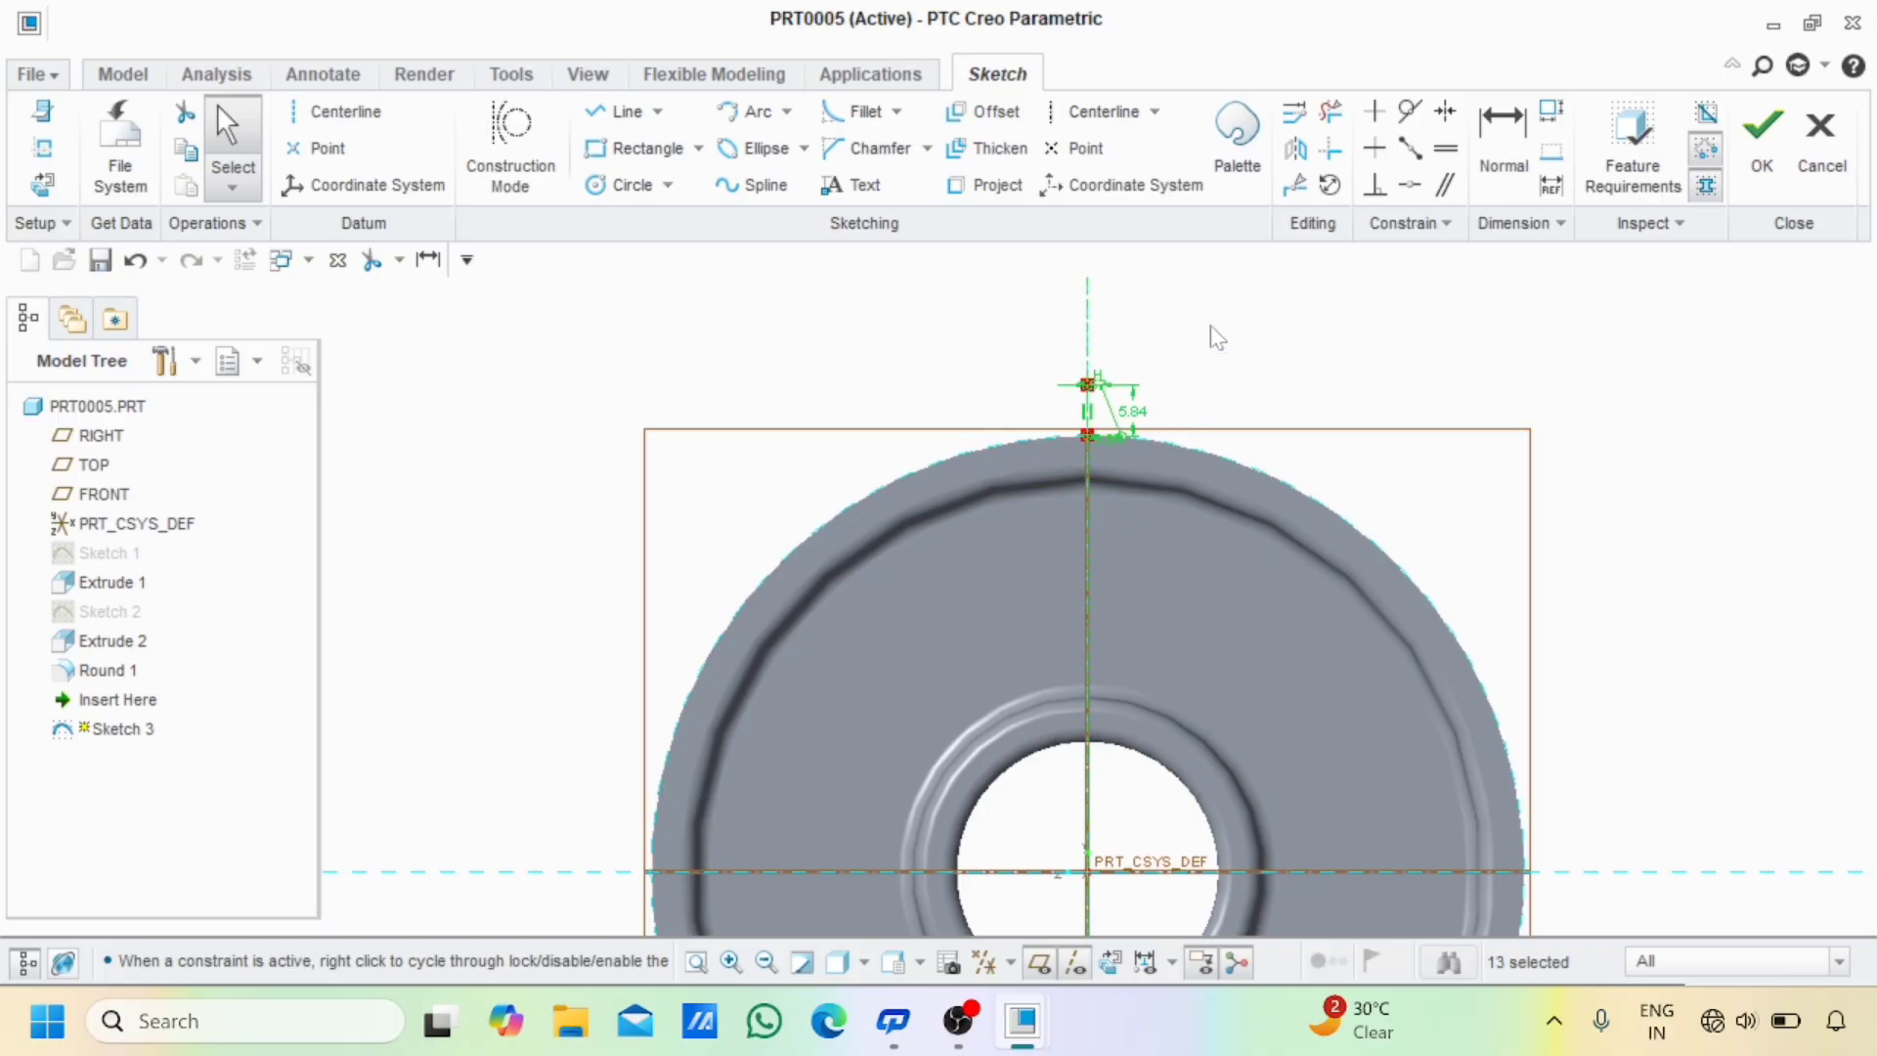
left_click(1296, 152)
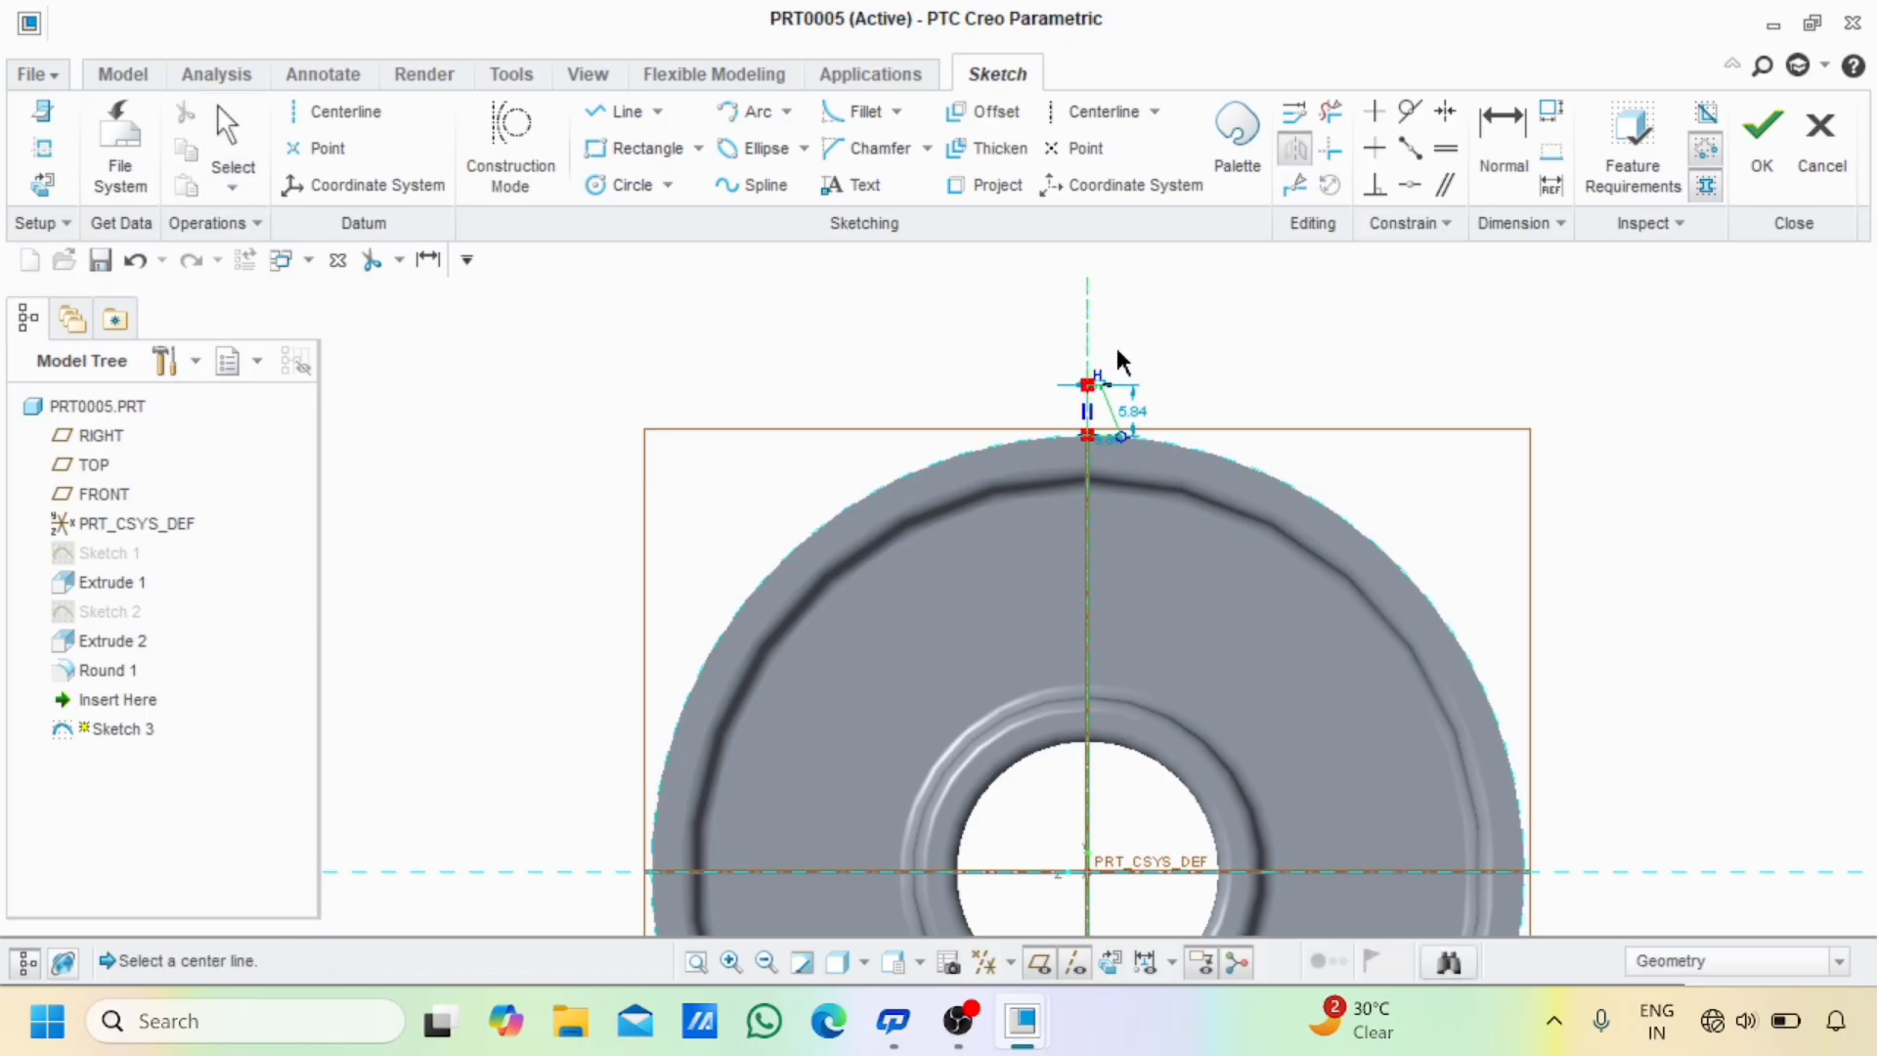
left_click(1086, 330)
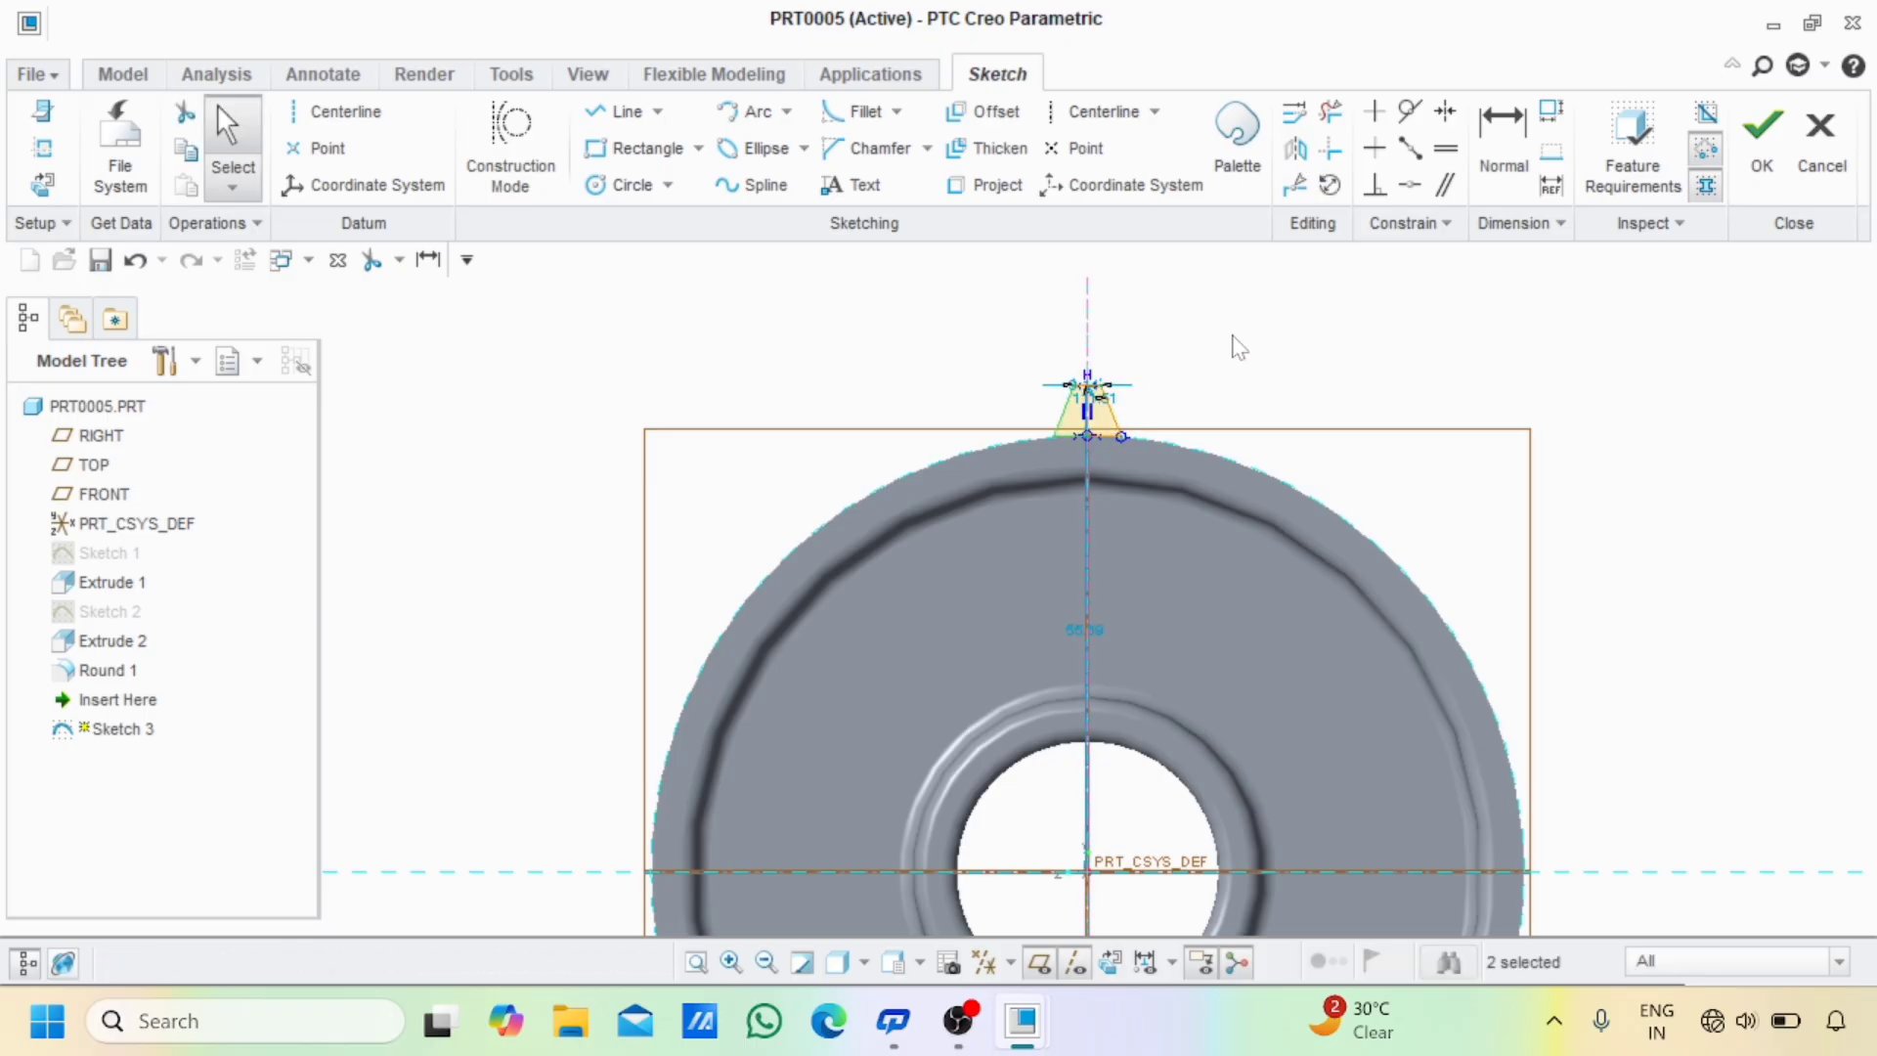
mouse_move(1237, 333)
middle_mouse_down("shift")
mouse_move(1226, 373)
mouse_move(1242, 319)
middle_mouse_up("shift")
mouse_move(1224, 445)
middle_mouse_down("ctrl")
mouse_move(1227, 372)
mouse_move(1223, 490)
mouse_move(1257, 331)
mouse_move(1258, 360)
middle_mouse_up("ctrl")
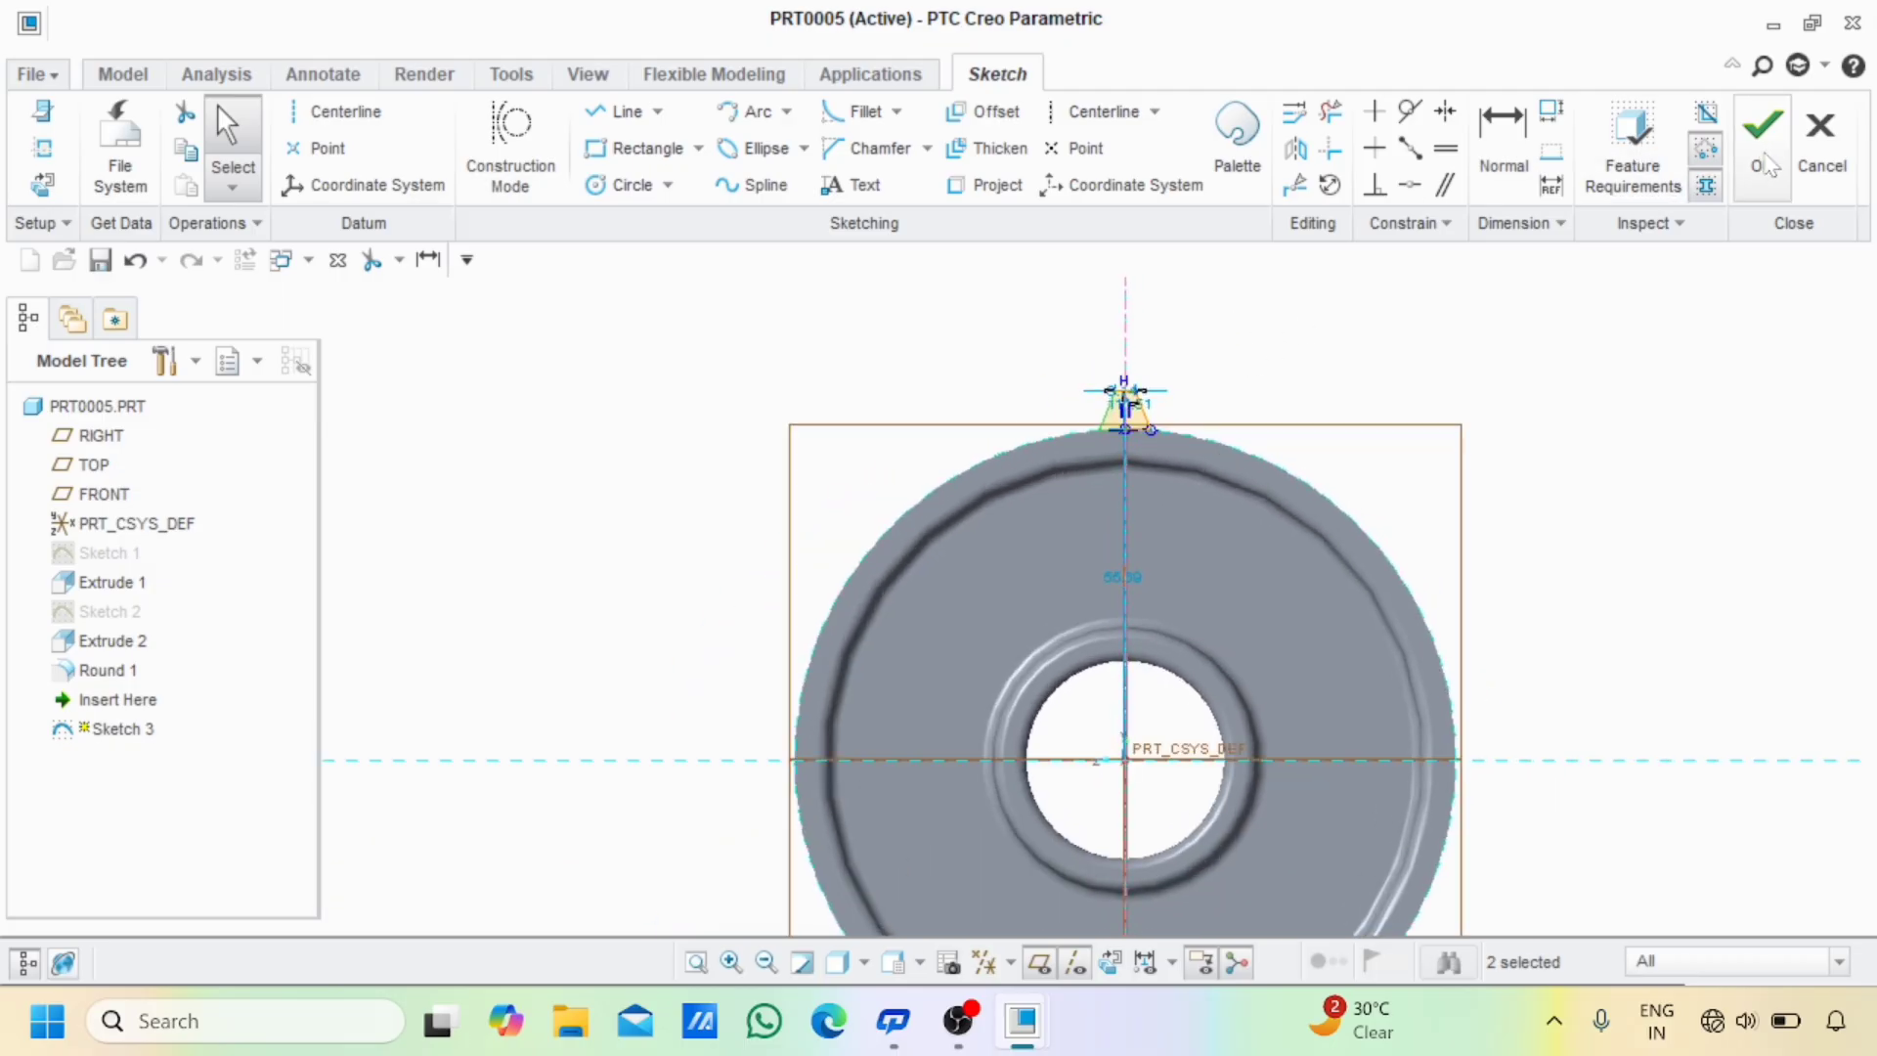
left_click(1767, 163)
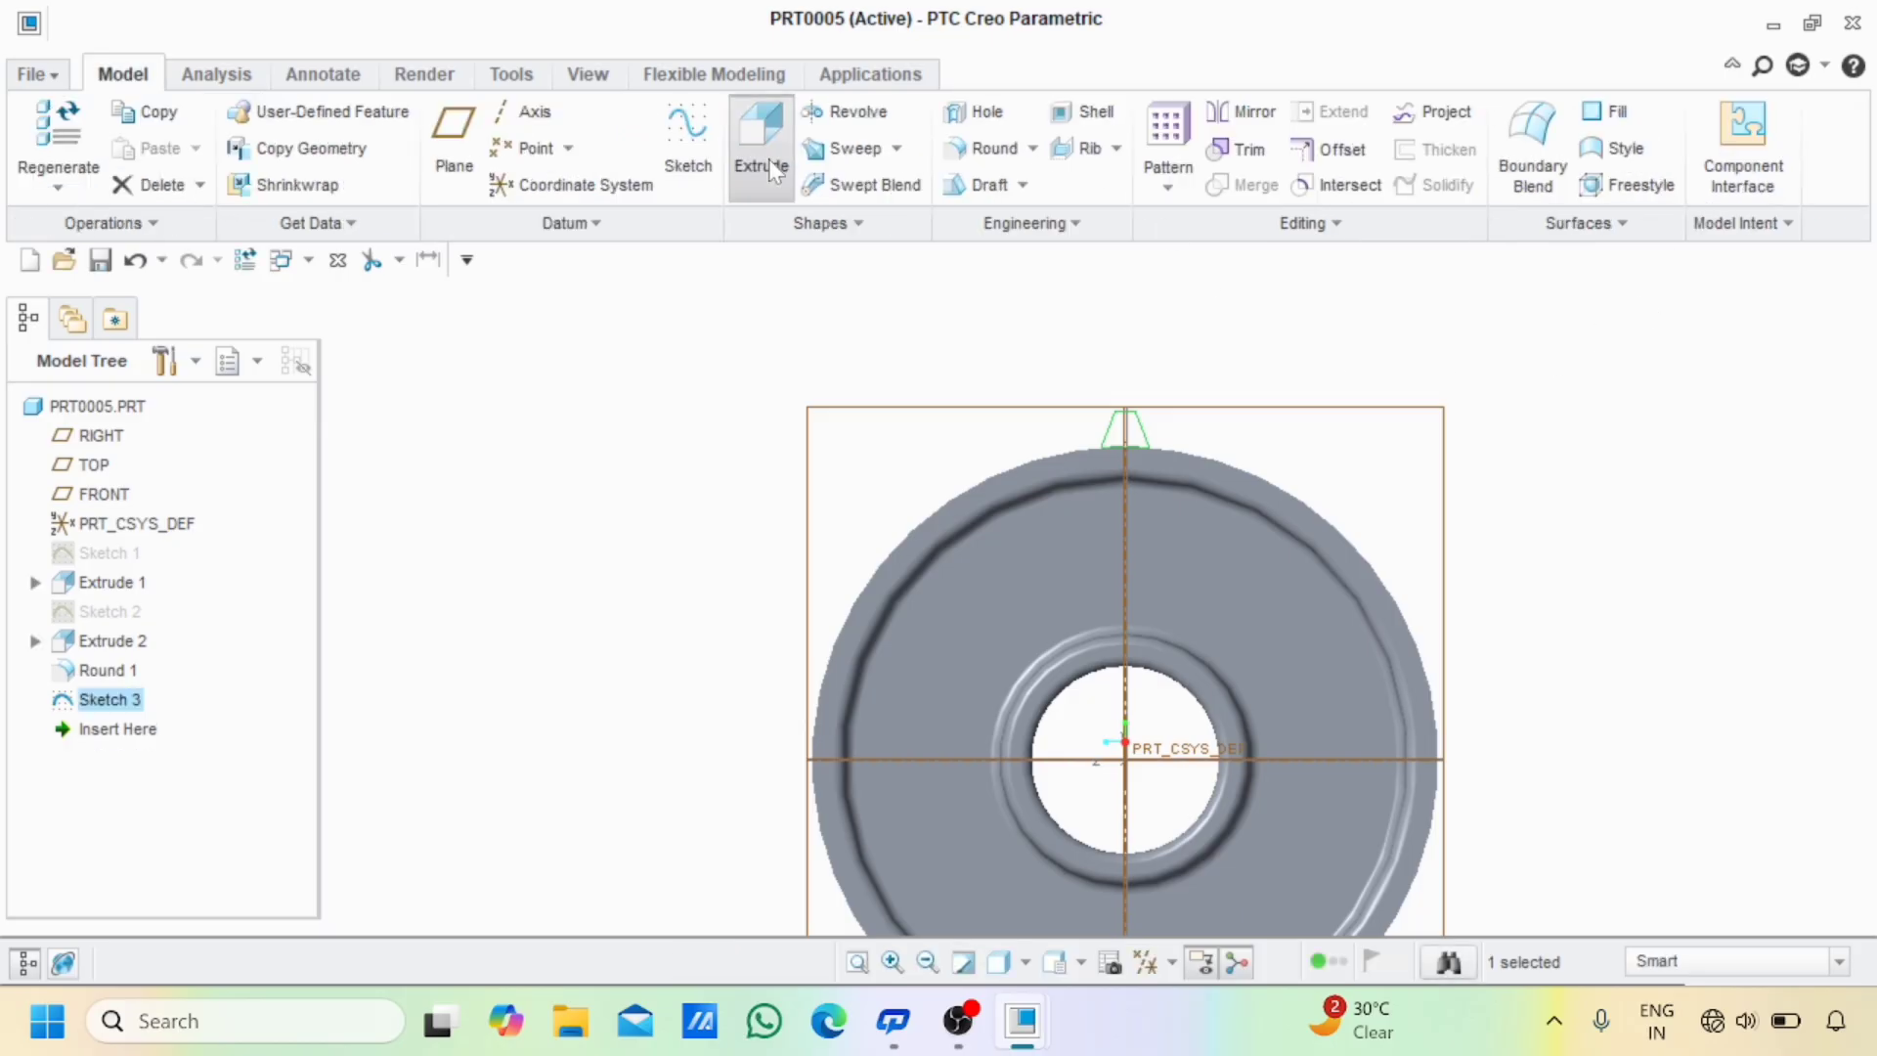
- Extrude the mirrored tooth profile symmetrically about its sketch plane to a depth of 25
left_click(772, 172)
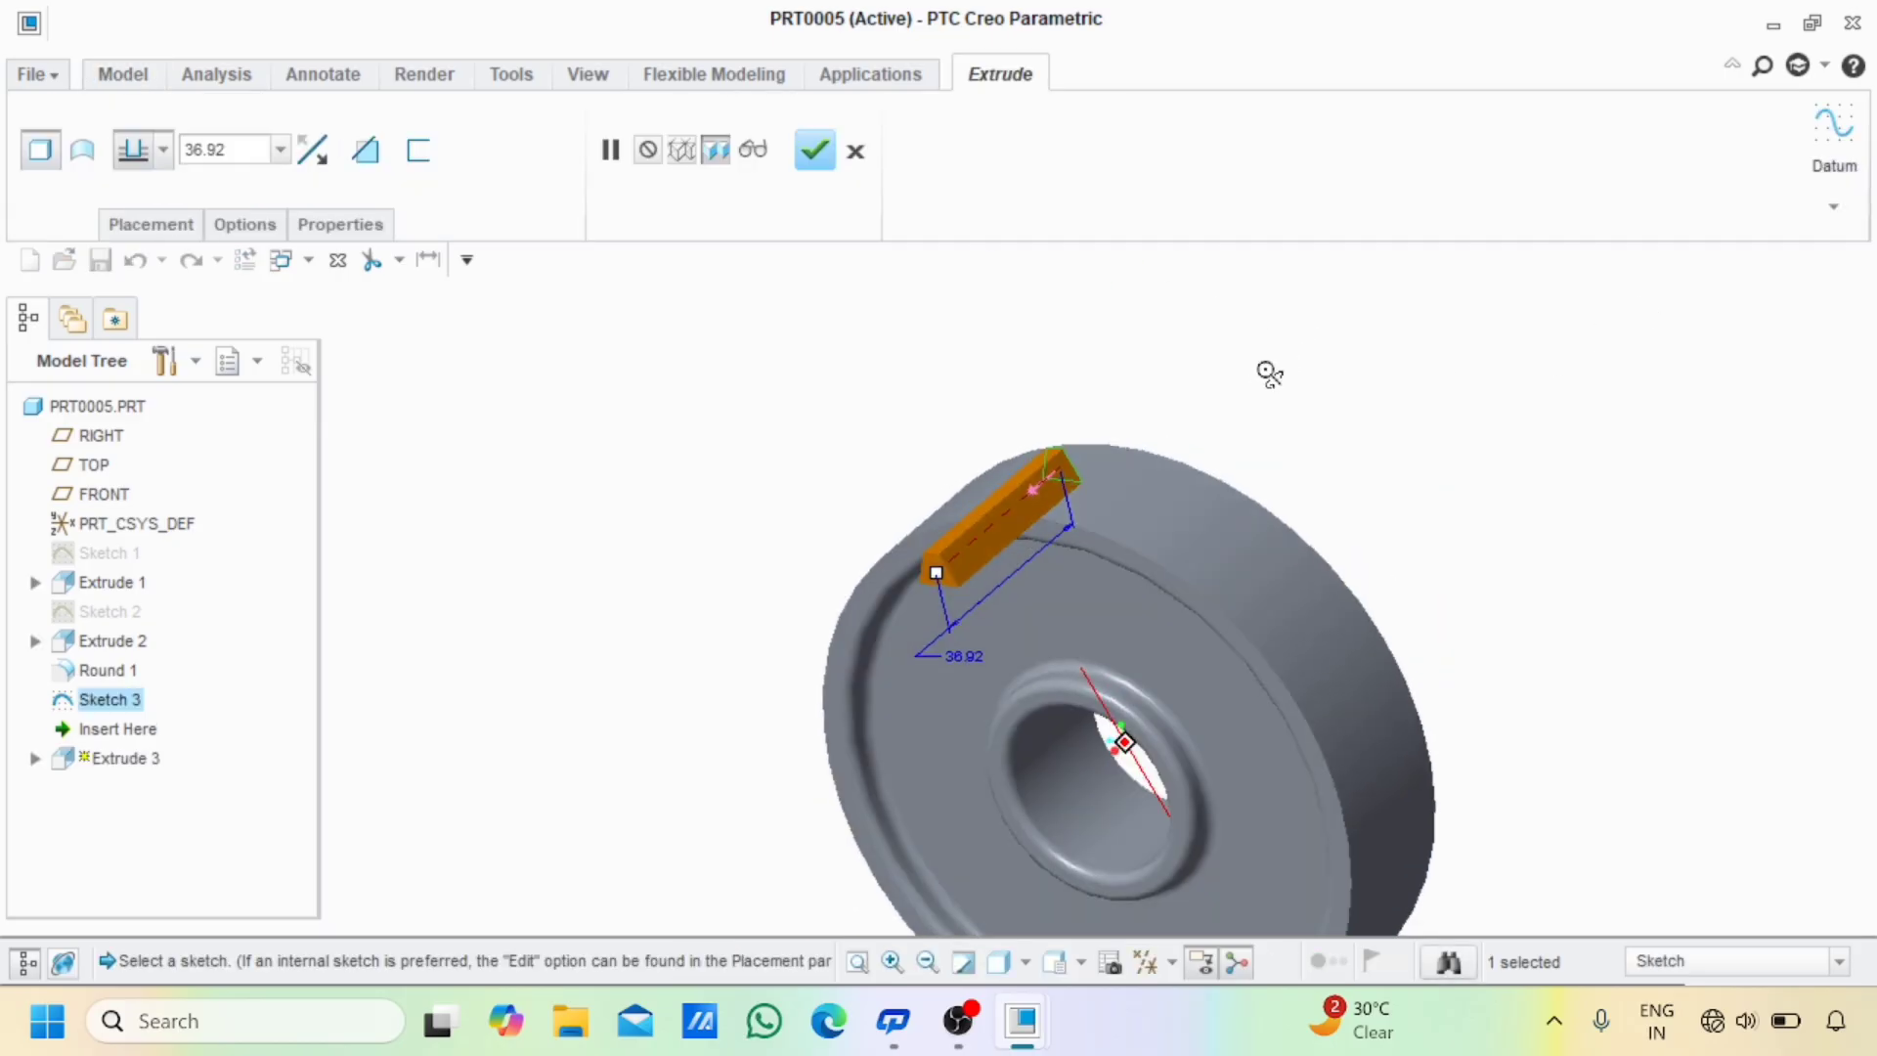
double_click(207, 149)
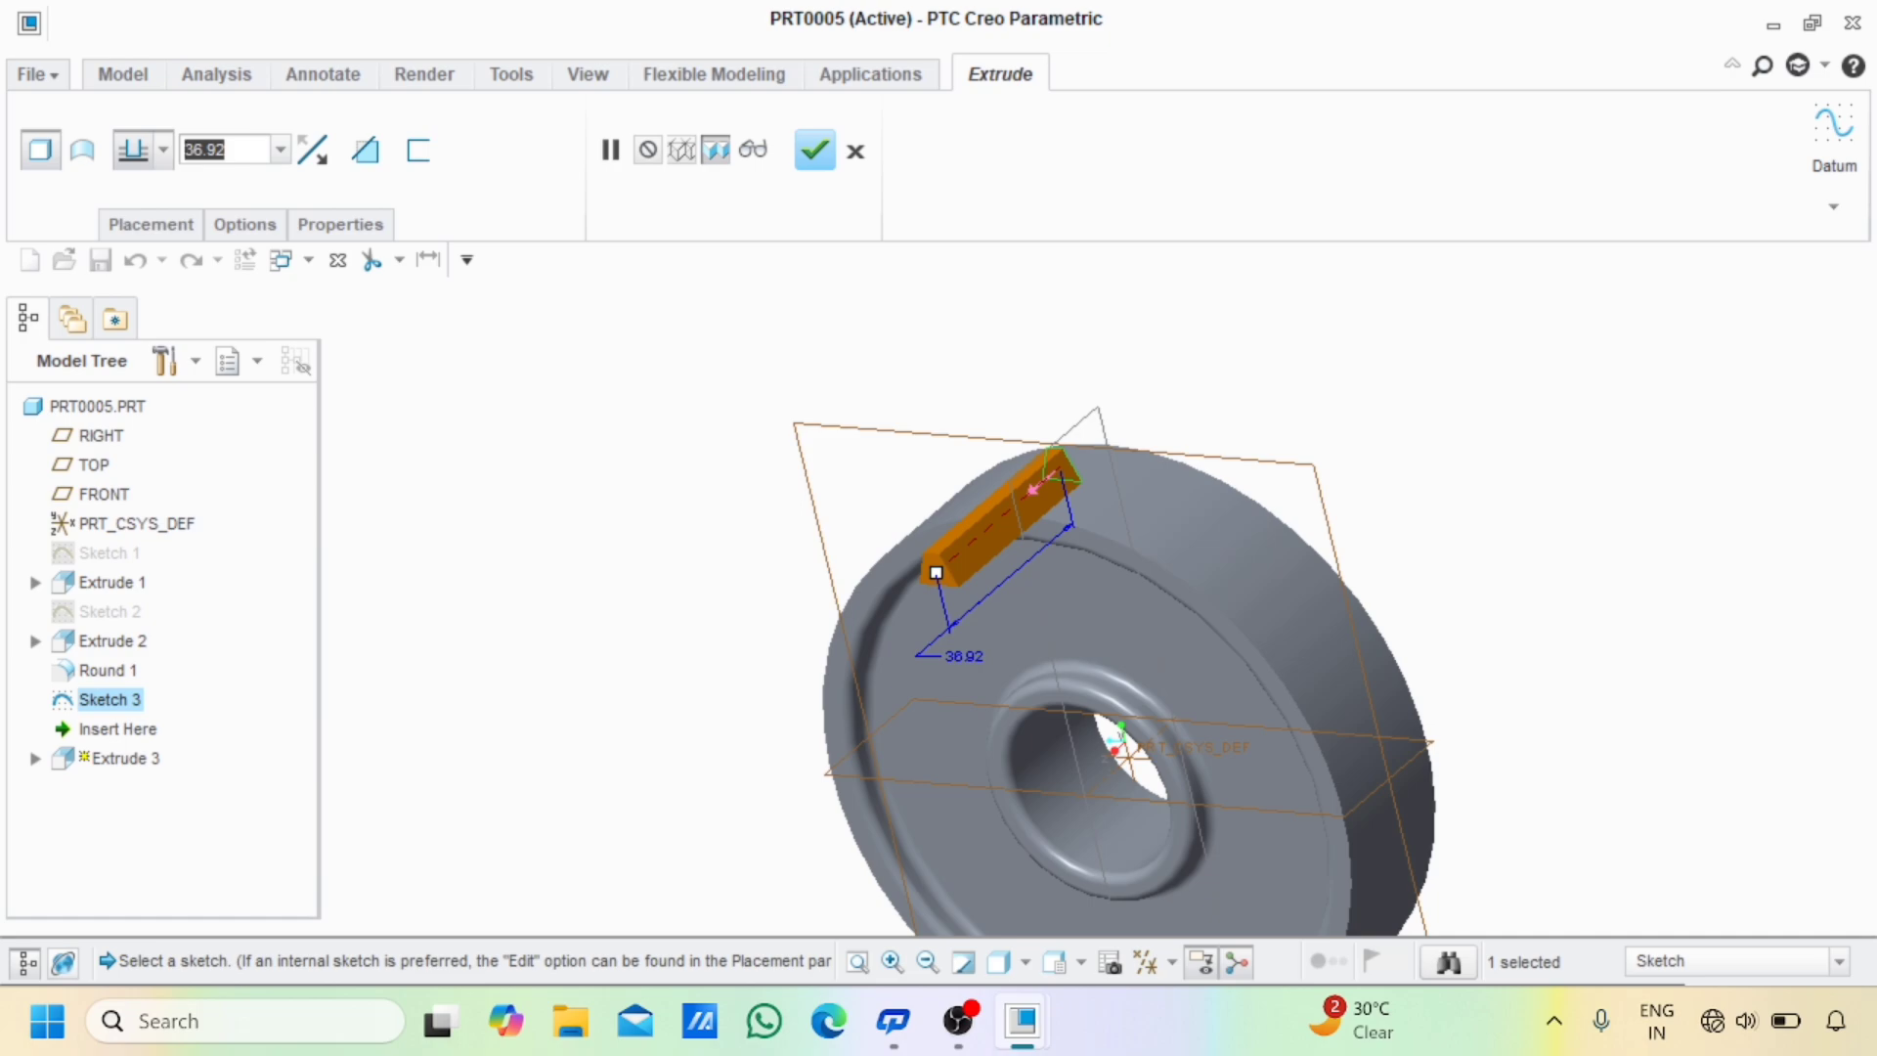
type("1")
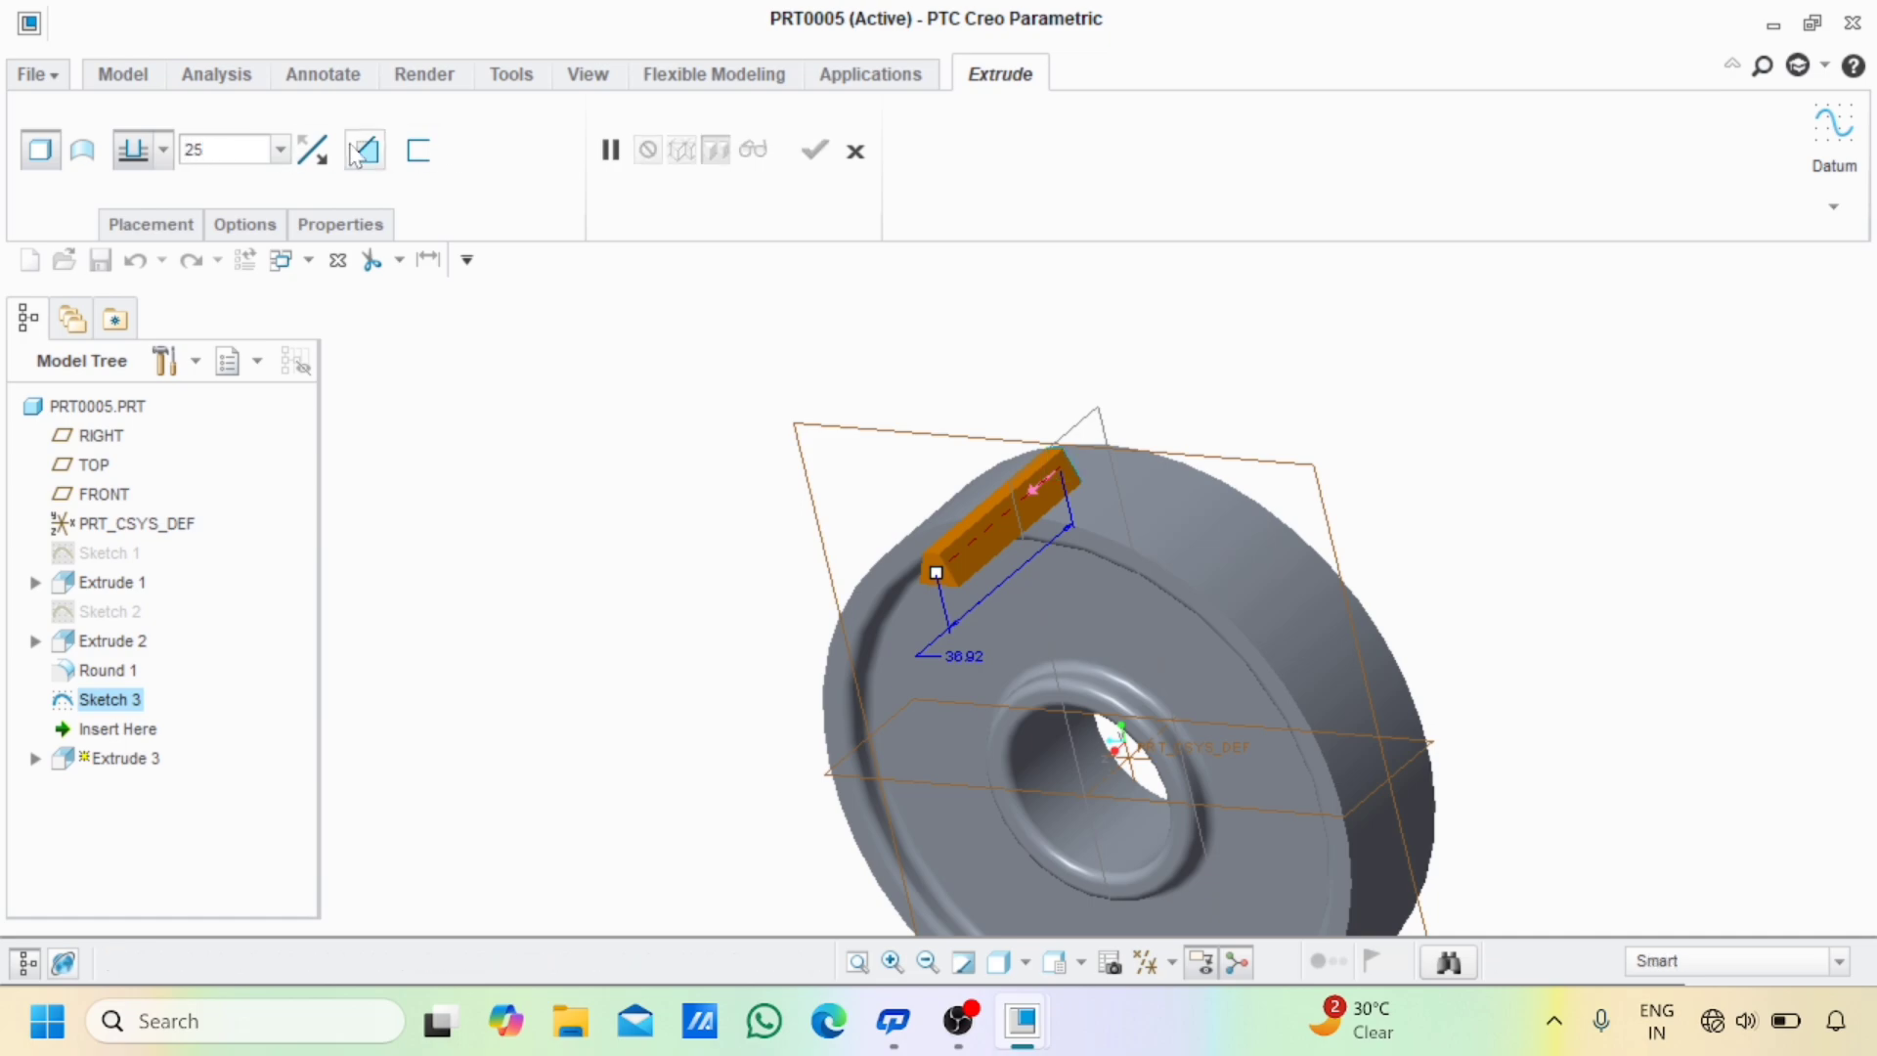
left_click(164, 150)
left_click(137, 233)
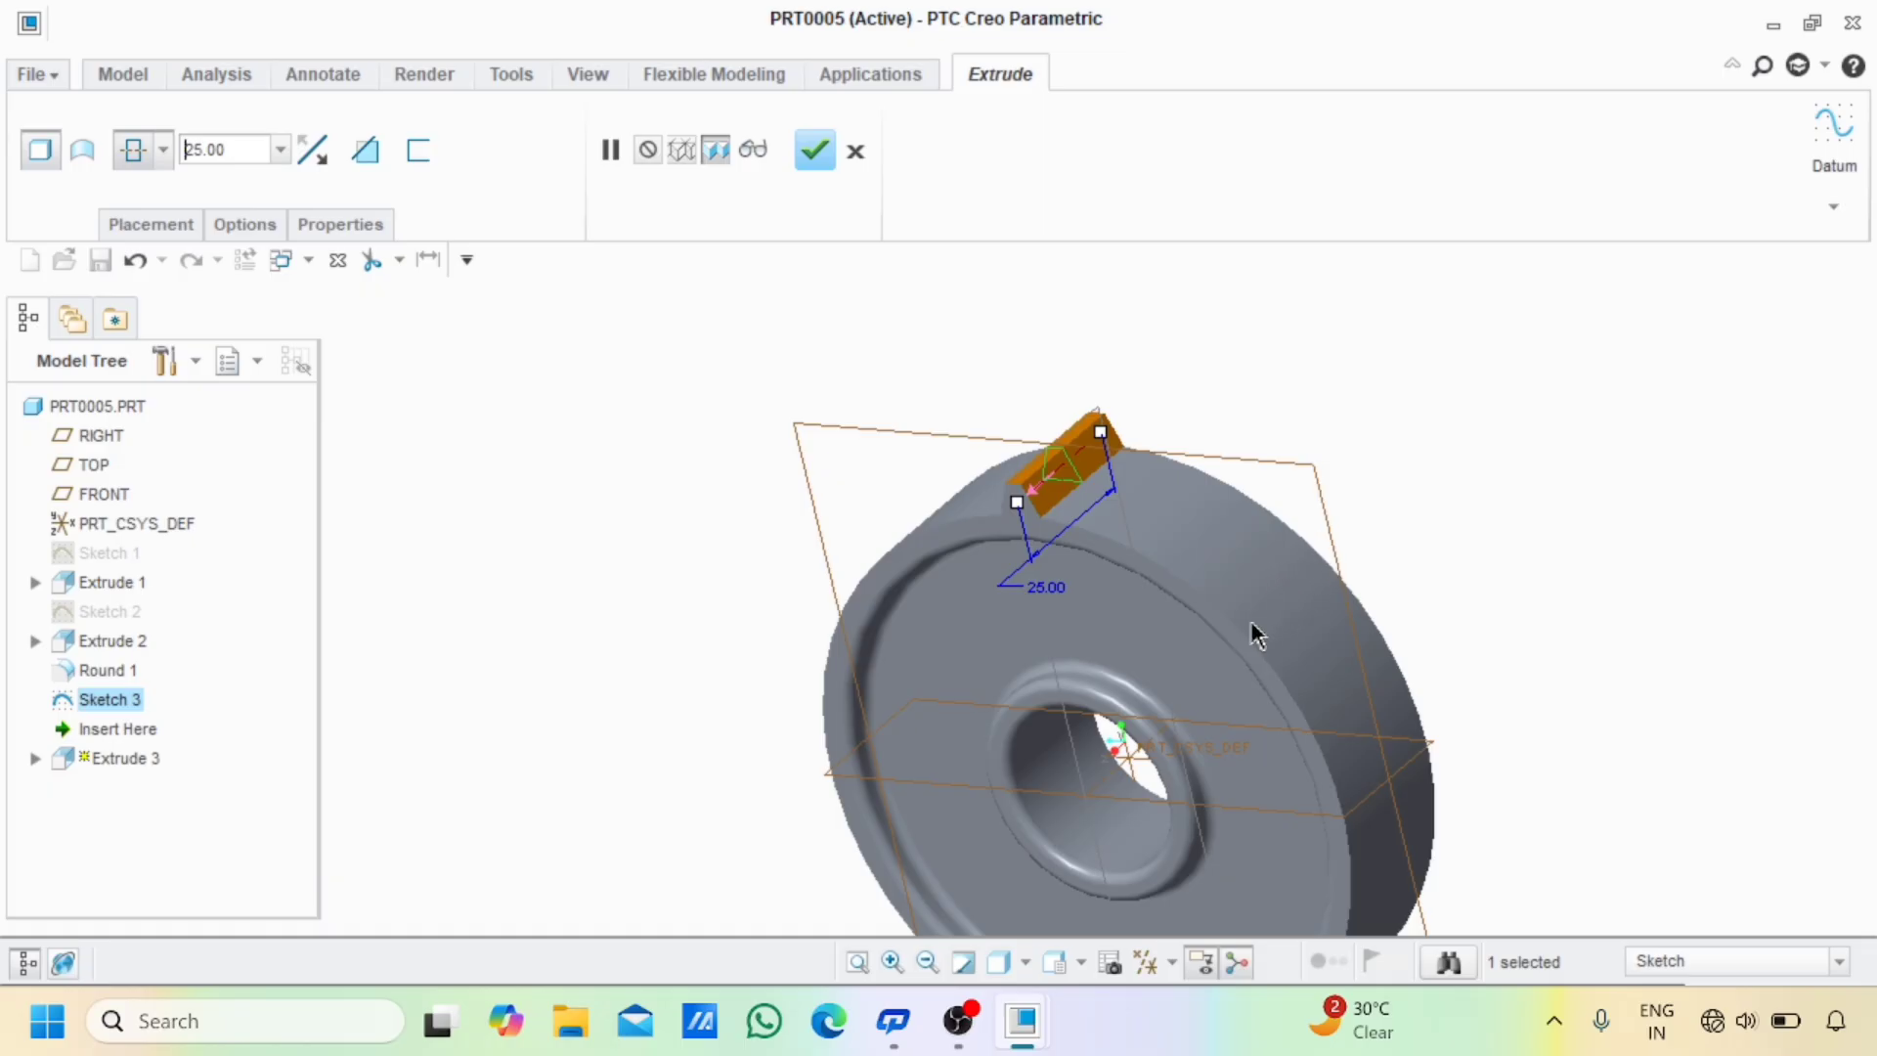
left_click(814, 153)
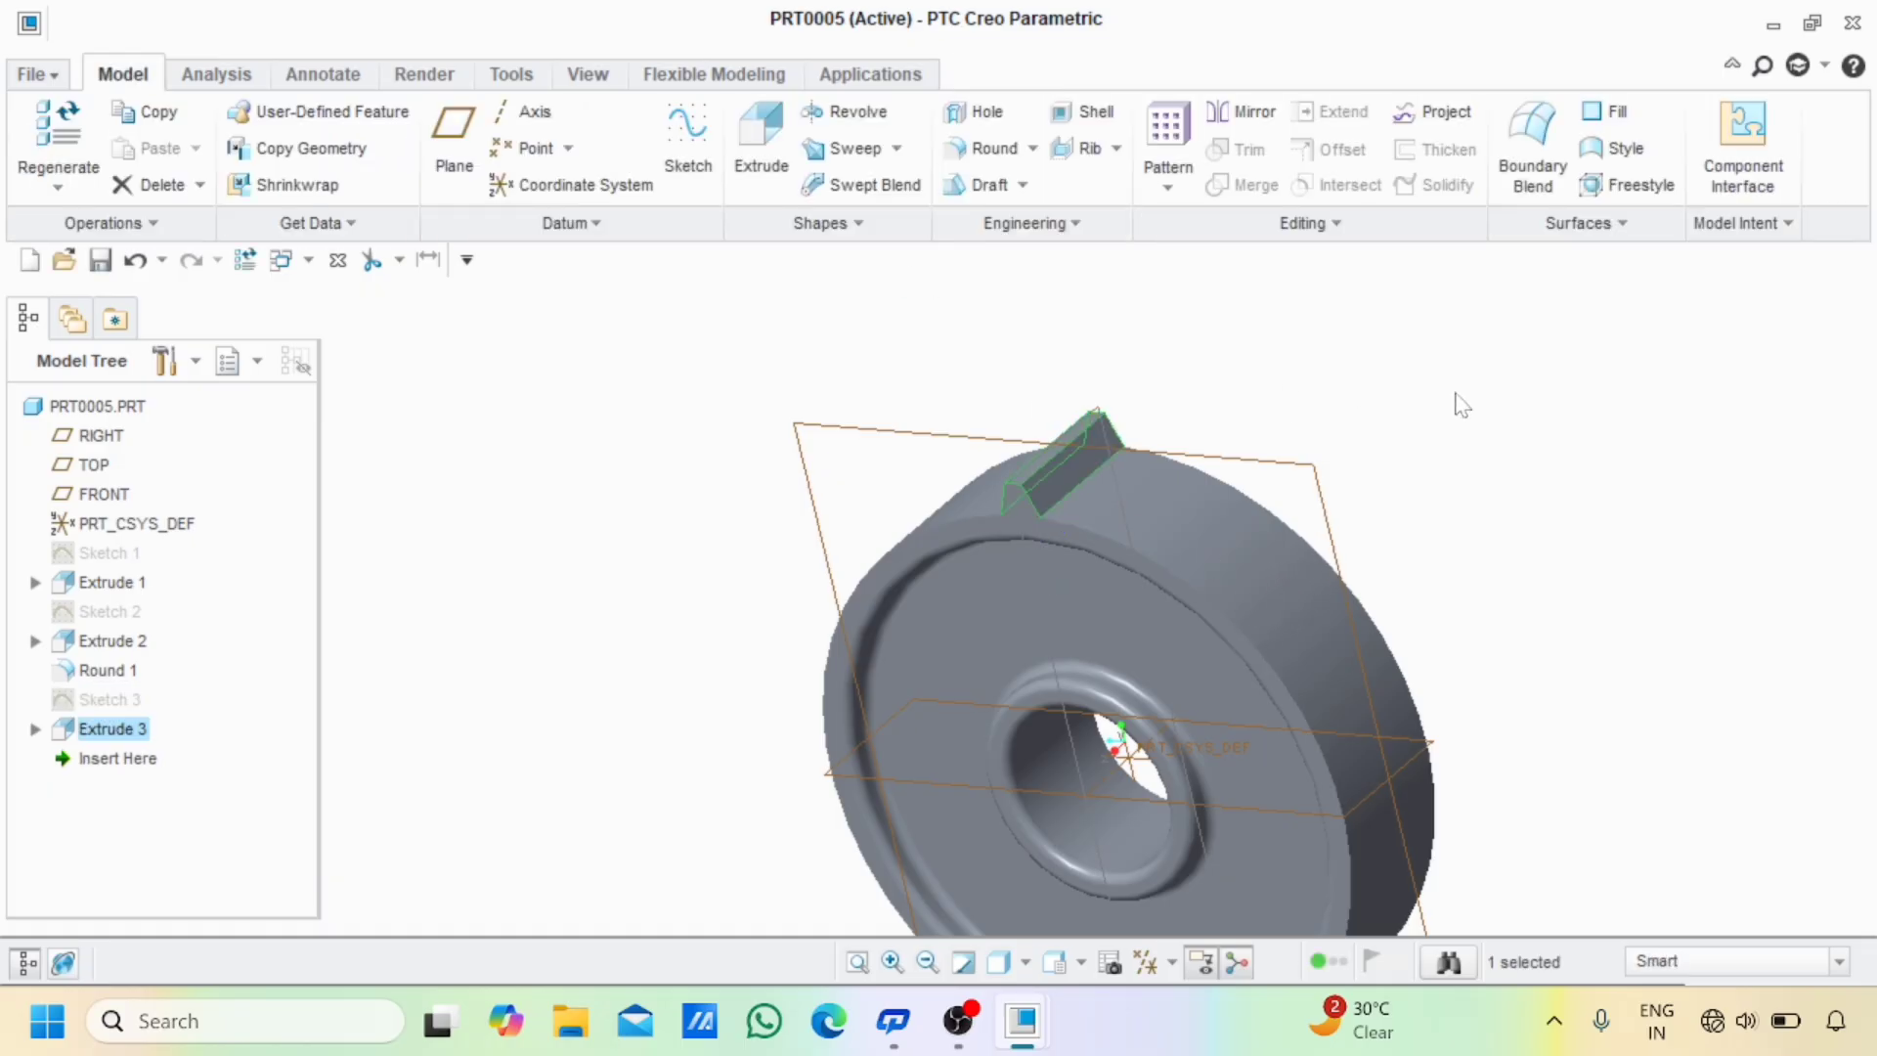
- Start an Axis pattern of the extruded tooth around the gear's central axis
middle_click_drag(1454, 402, 1494, 377)
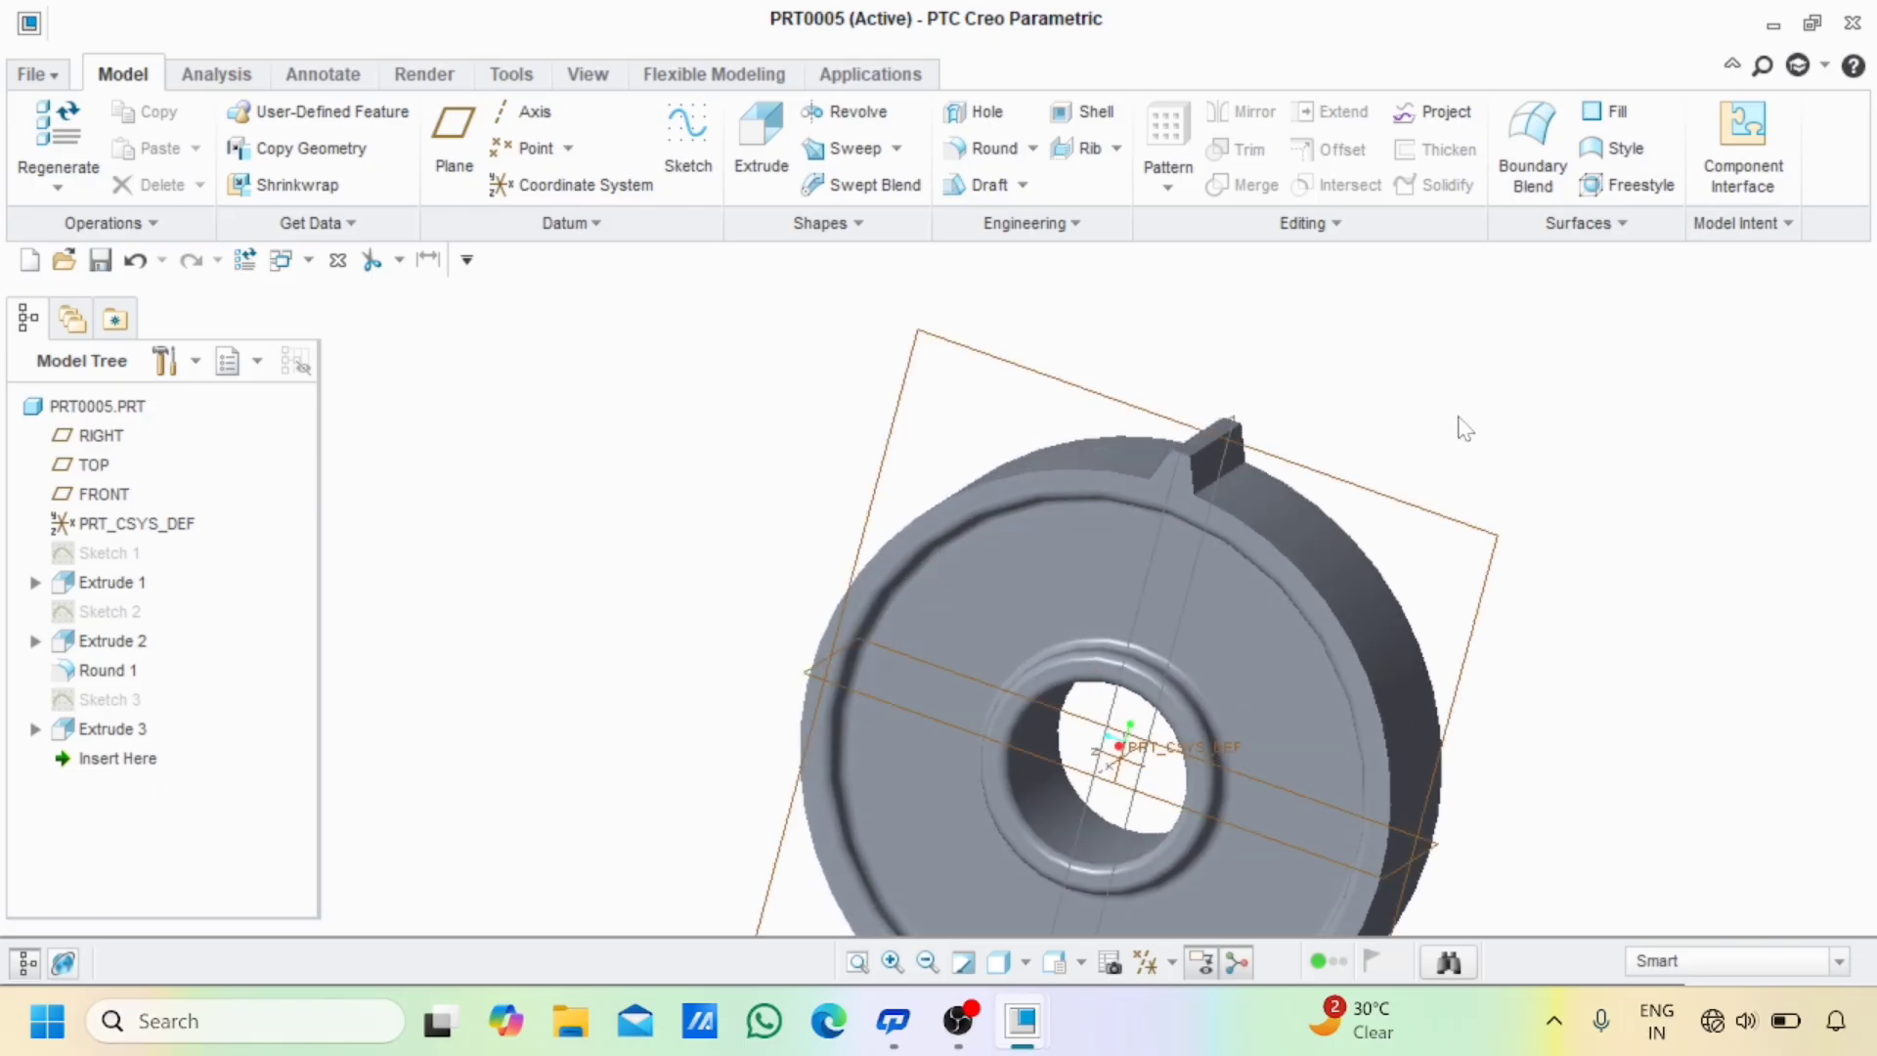
left_click(1201, 453)
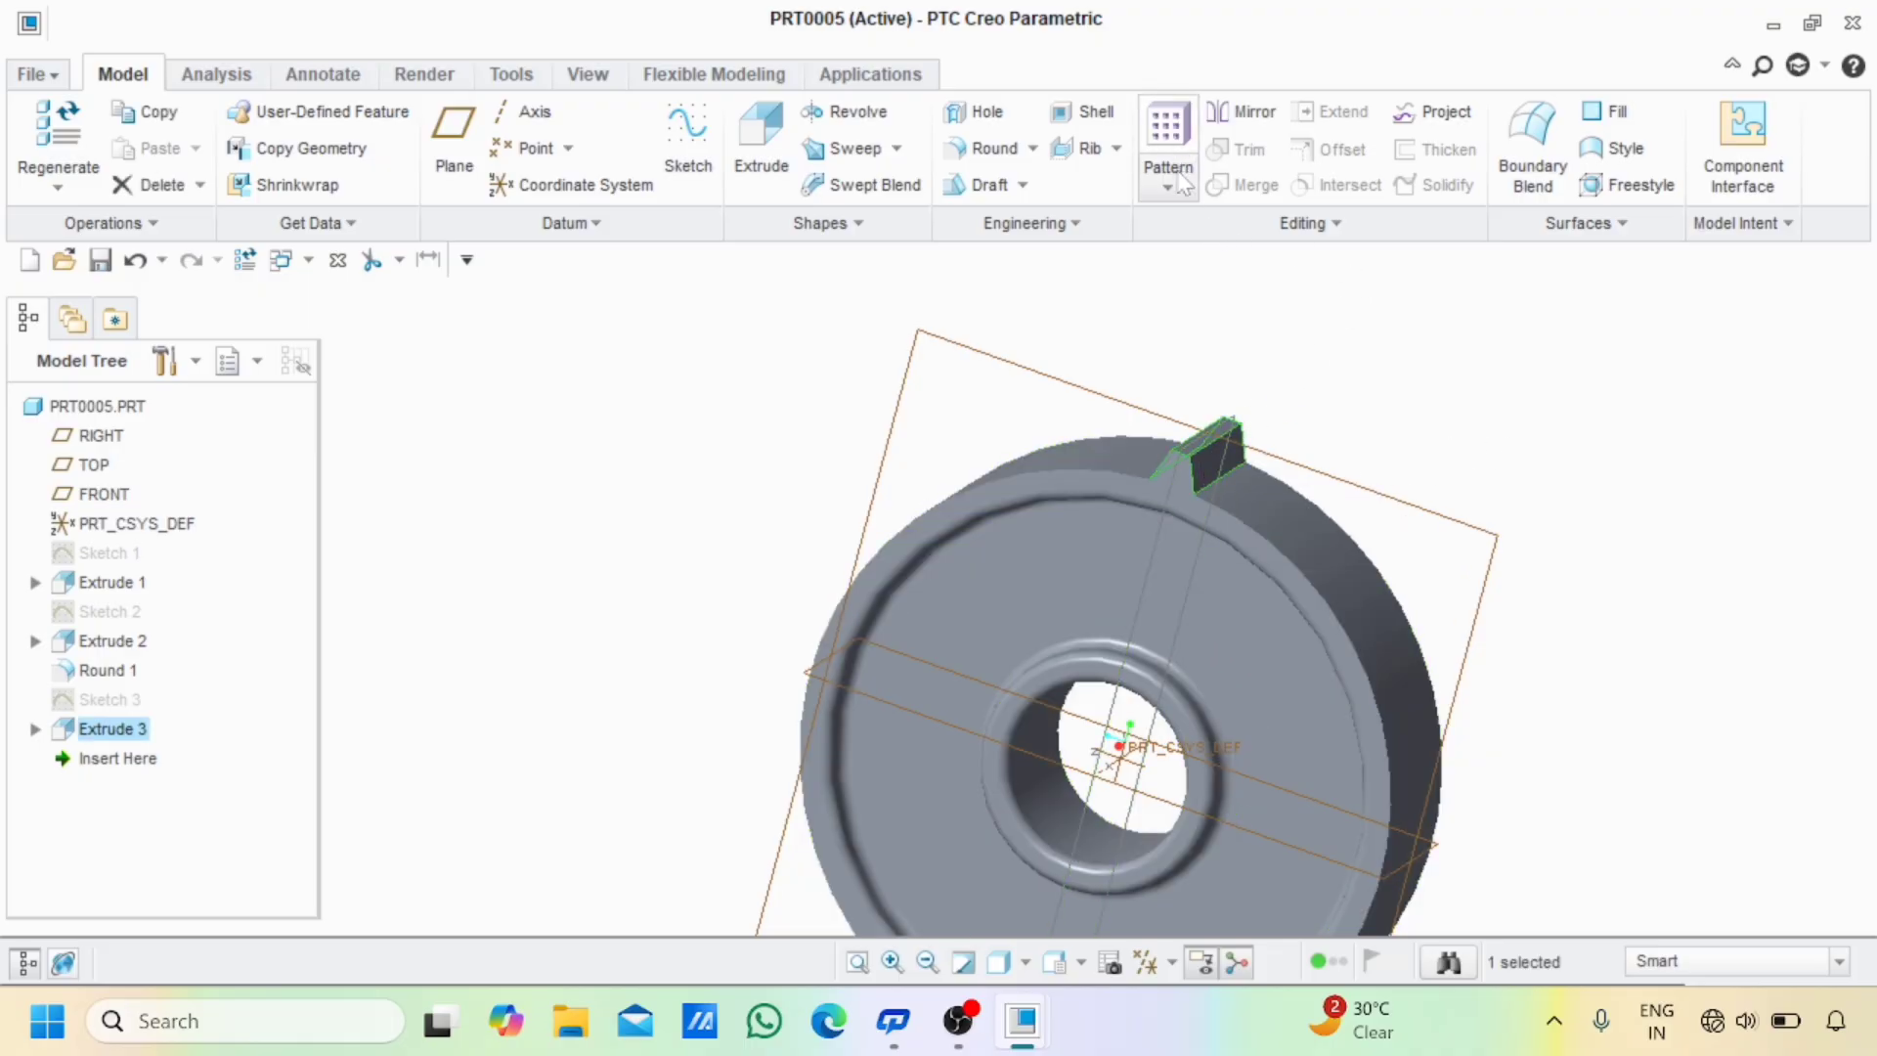
left_click(1169, 137)
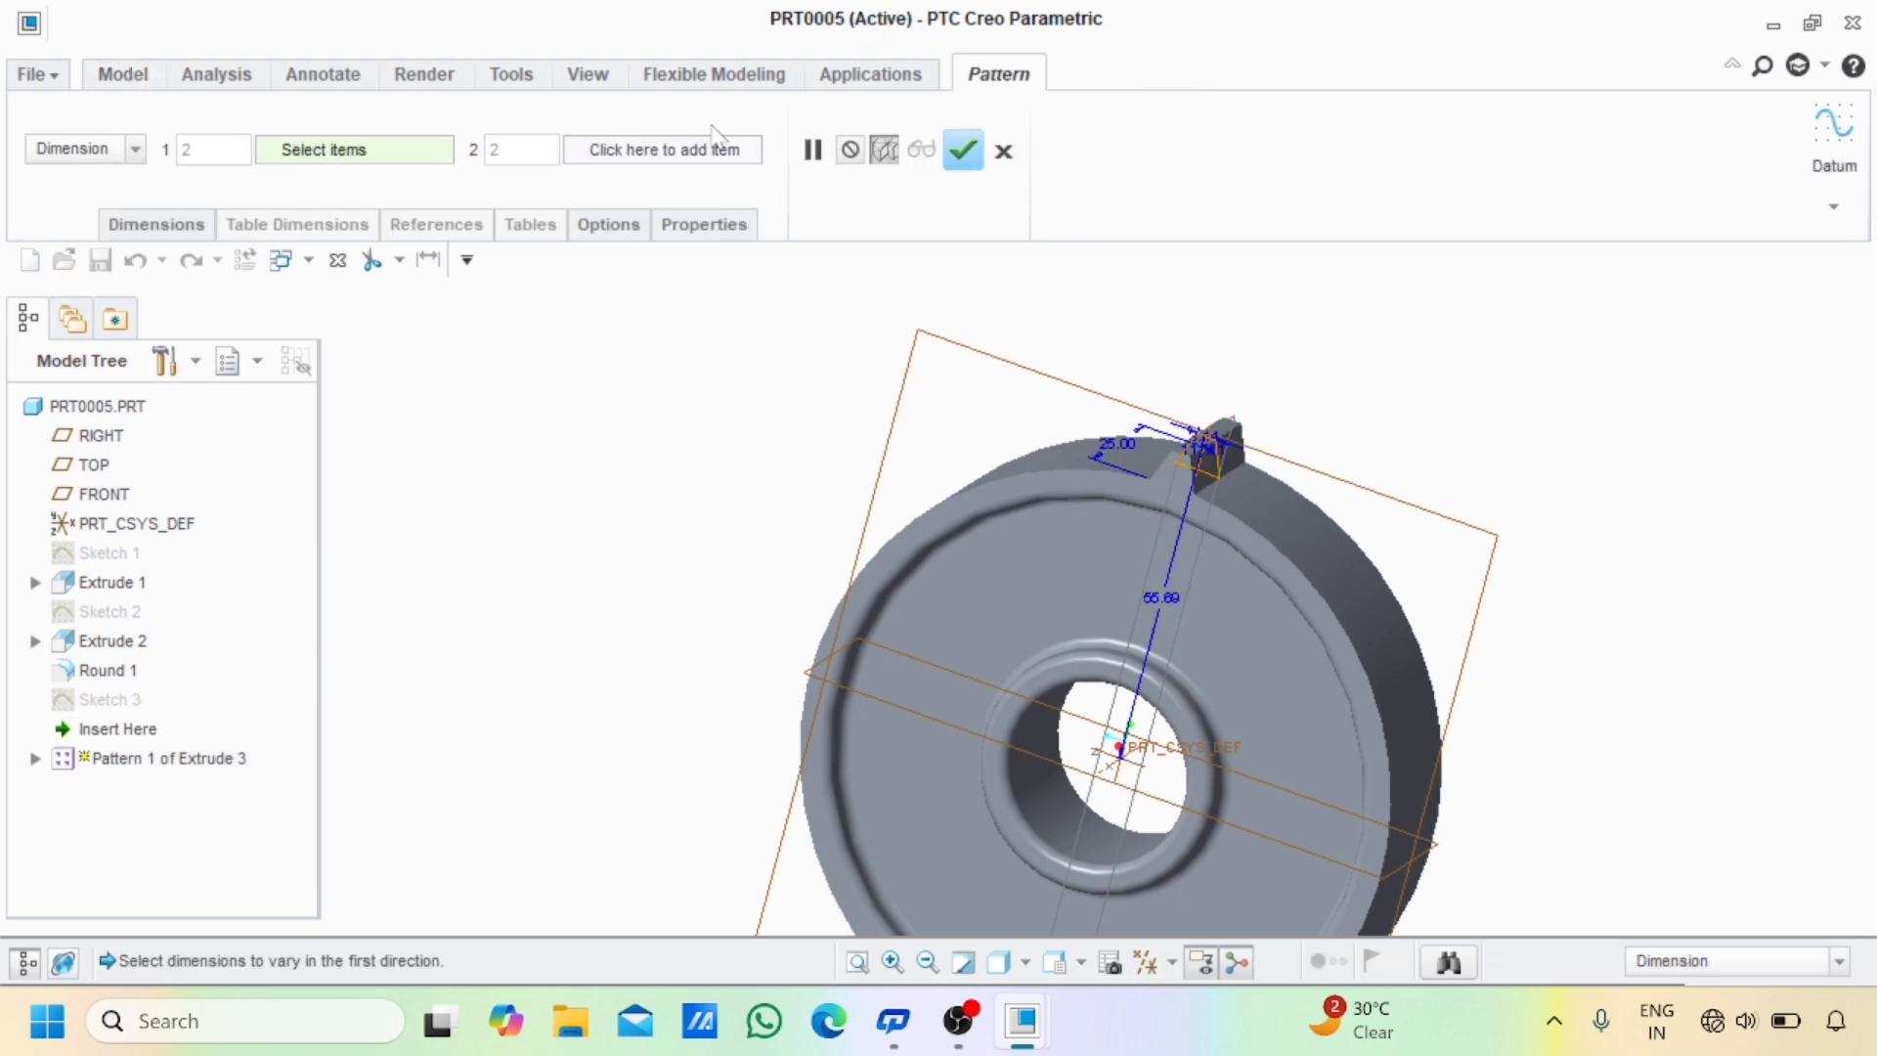
left_click(135, 149)
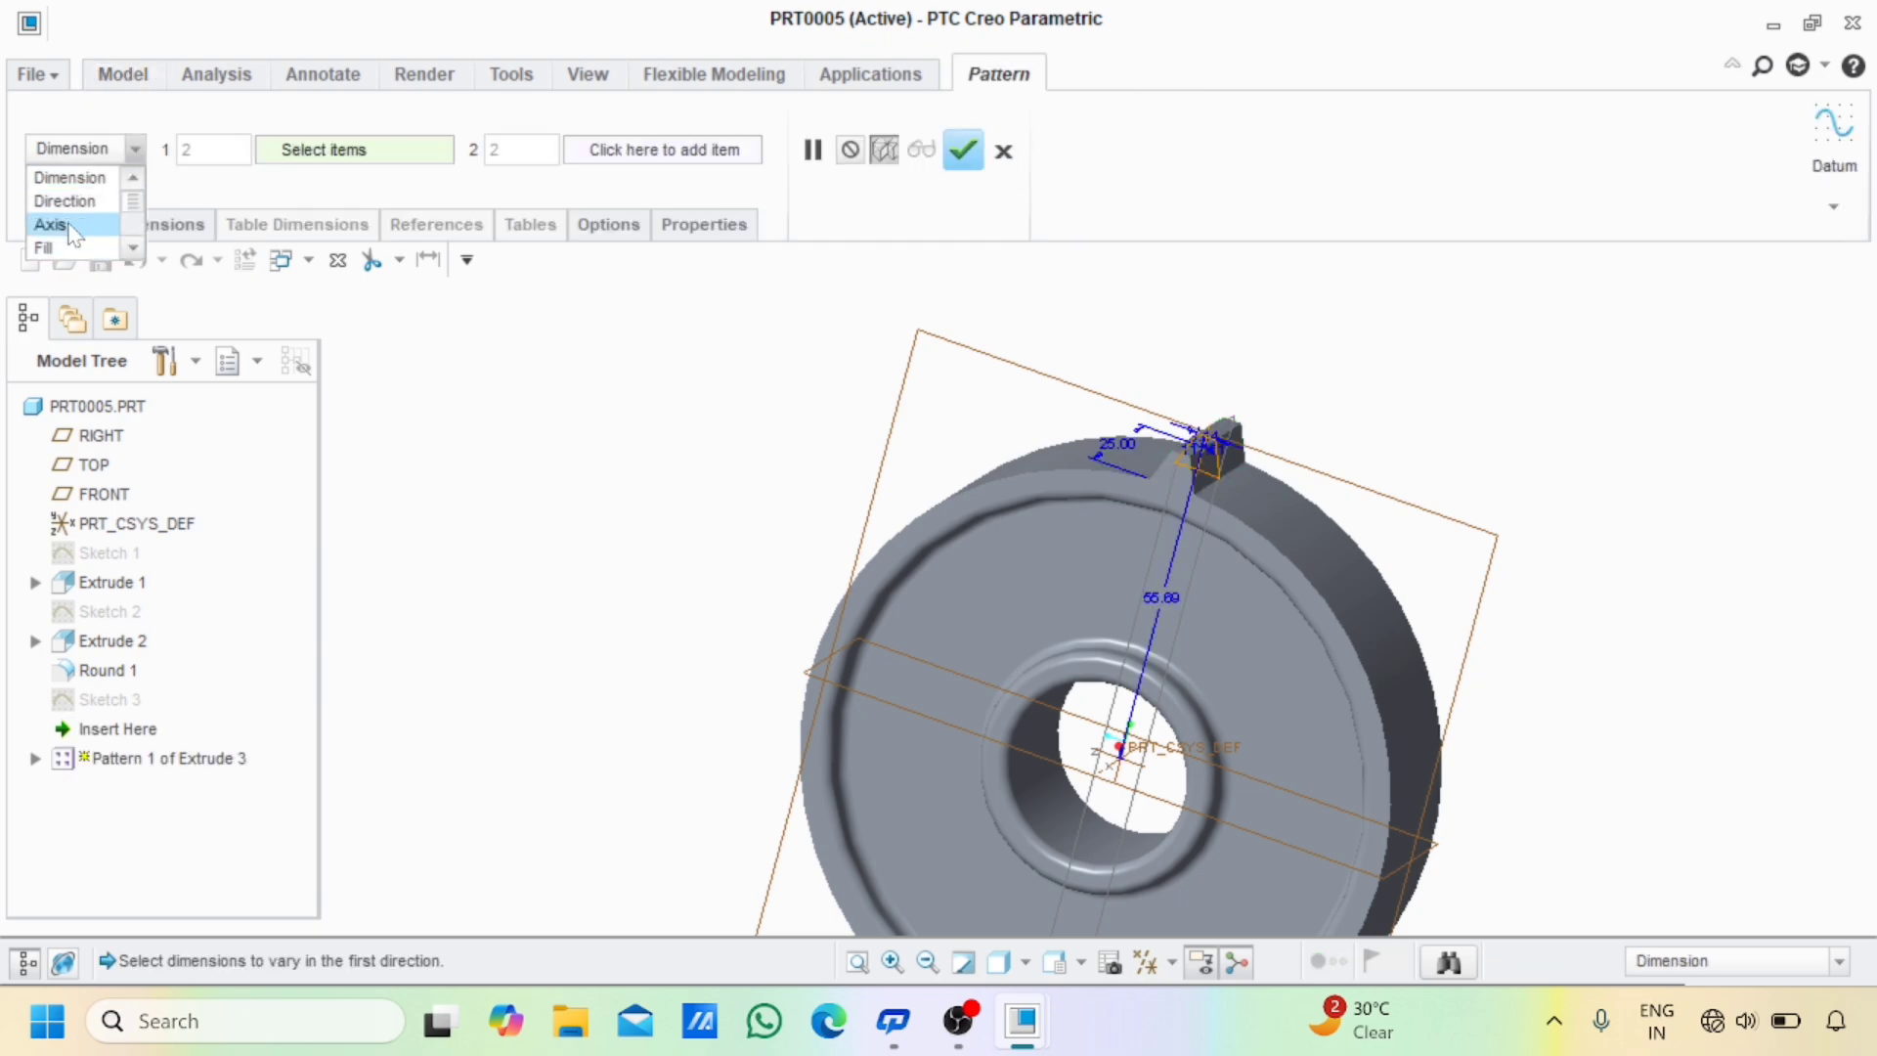
left_click(54, 224)
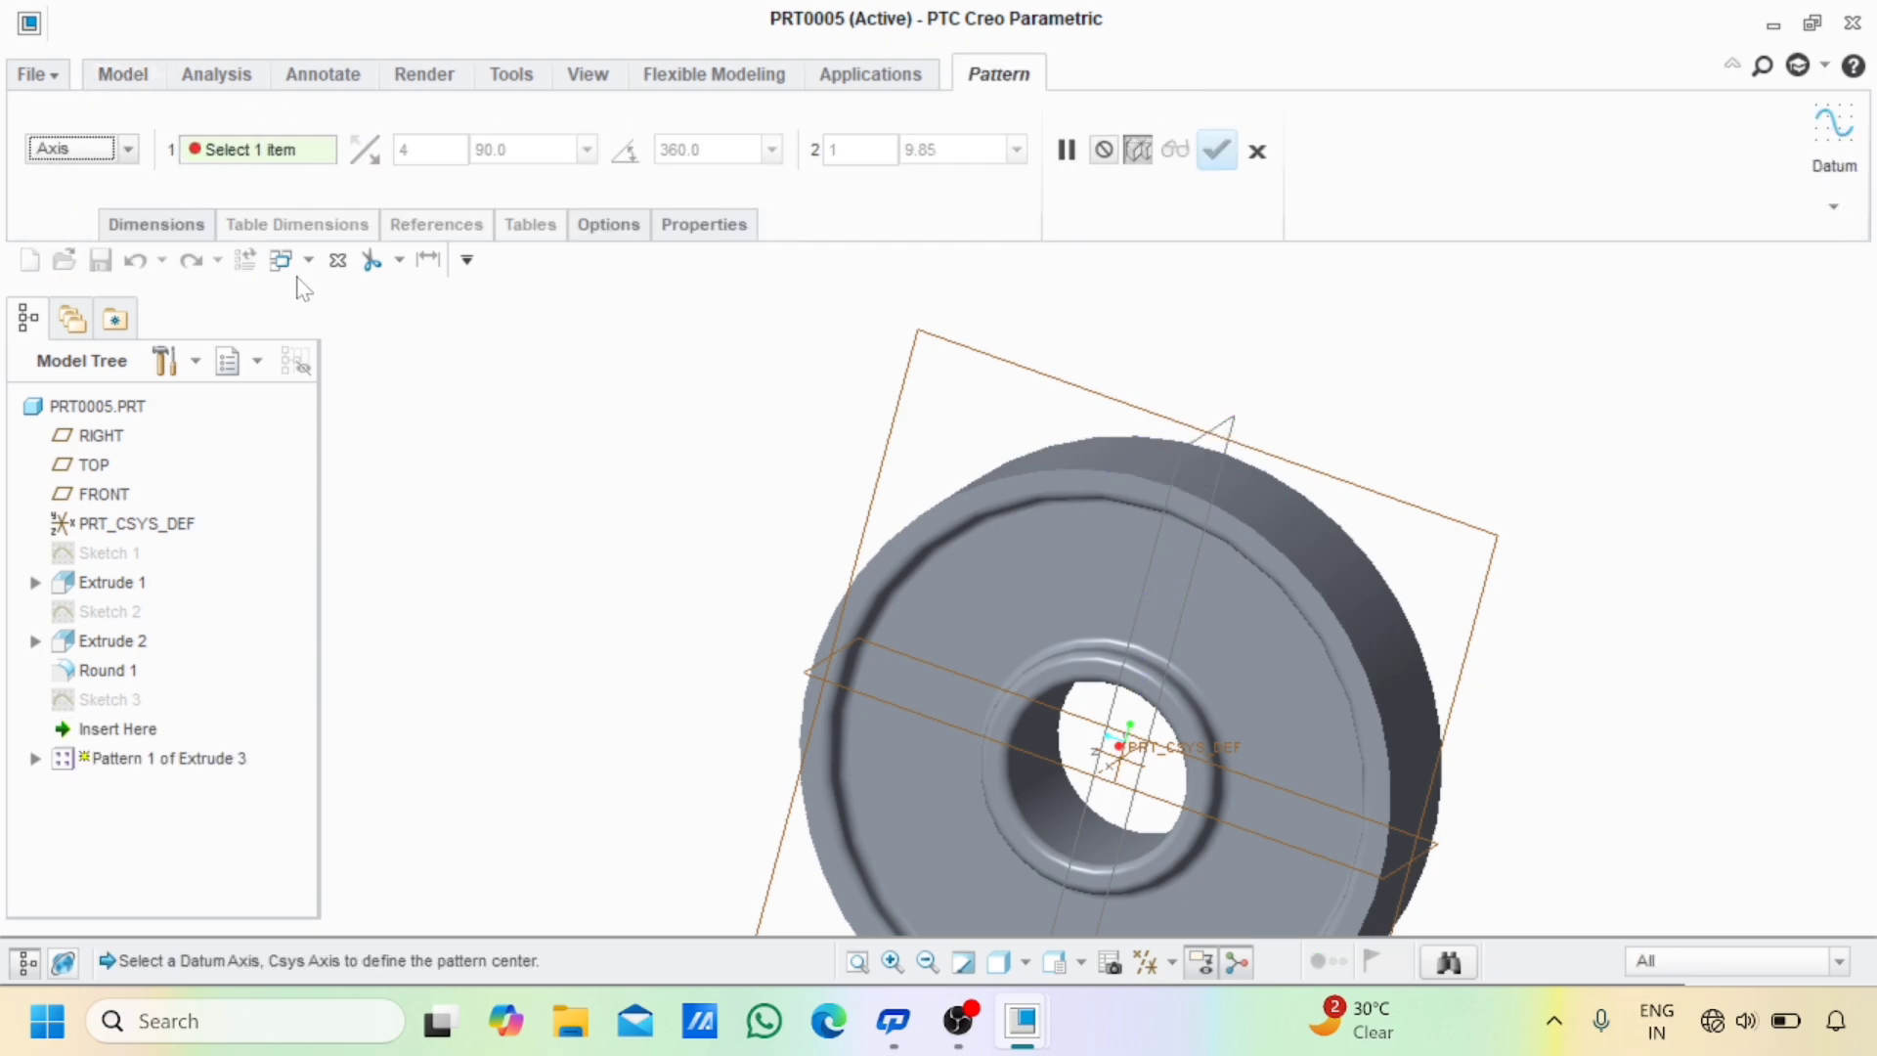
left_click(1102, 767)
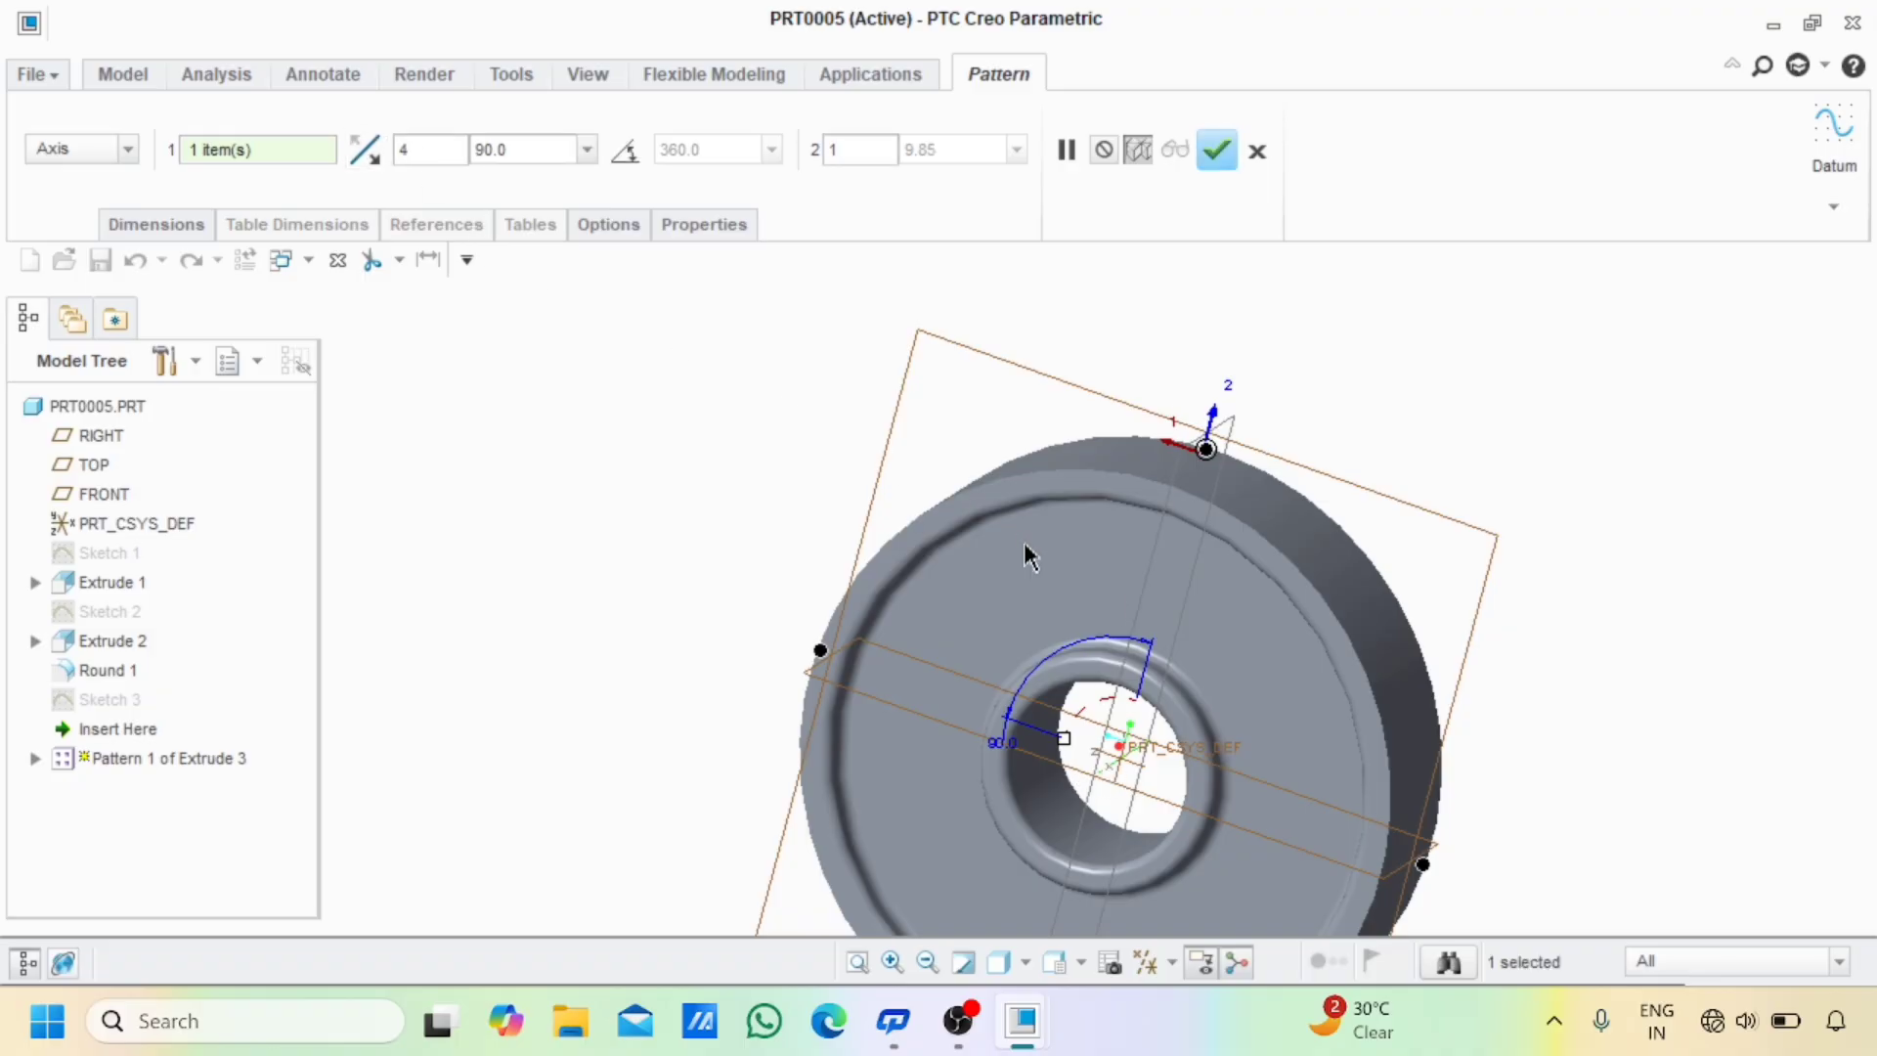
middle_click_drag(1093, 580, 1072, 448, "shift")
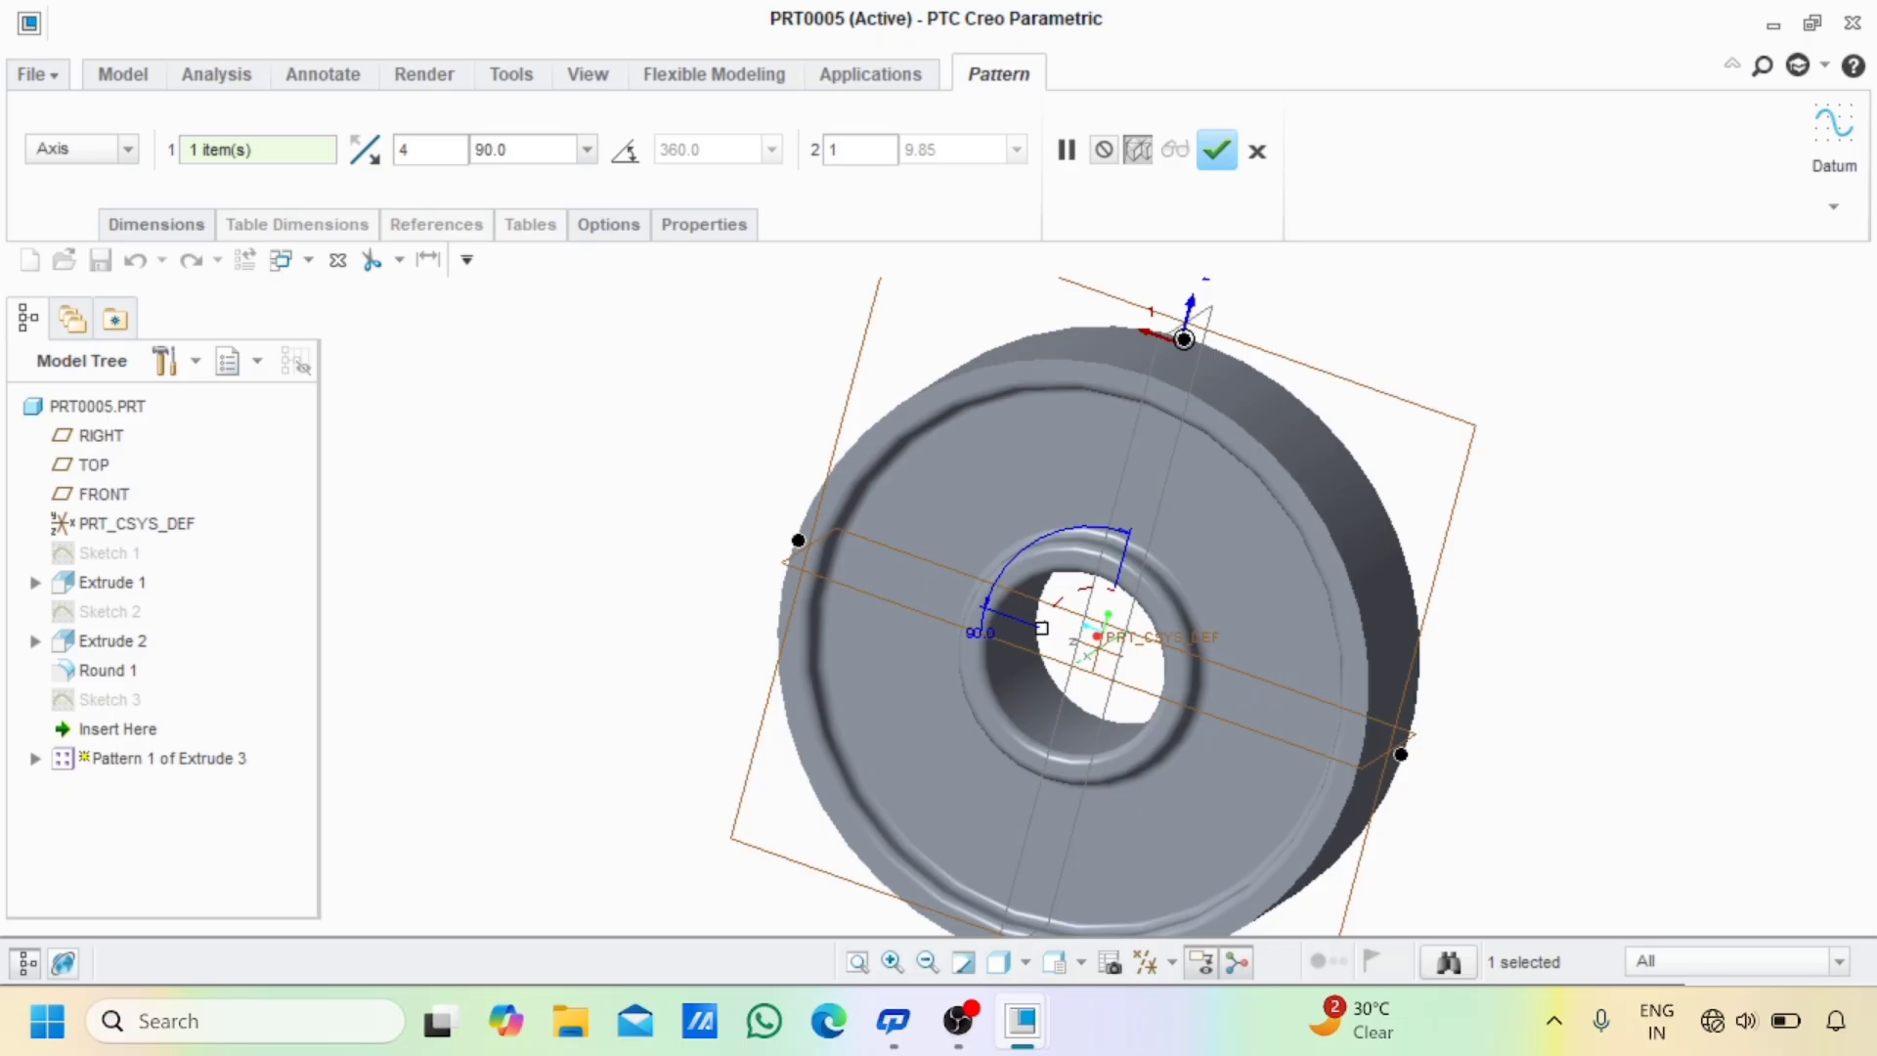
- Set the tooth pattern to 30 members spread evenly over a 360-degree extent and complete it
key("BackSpace")
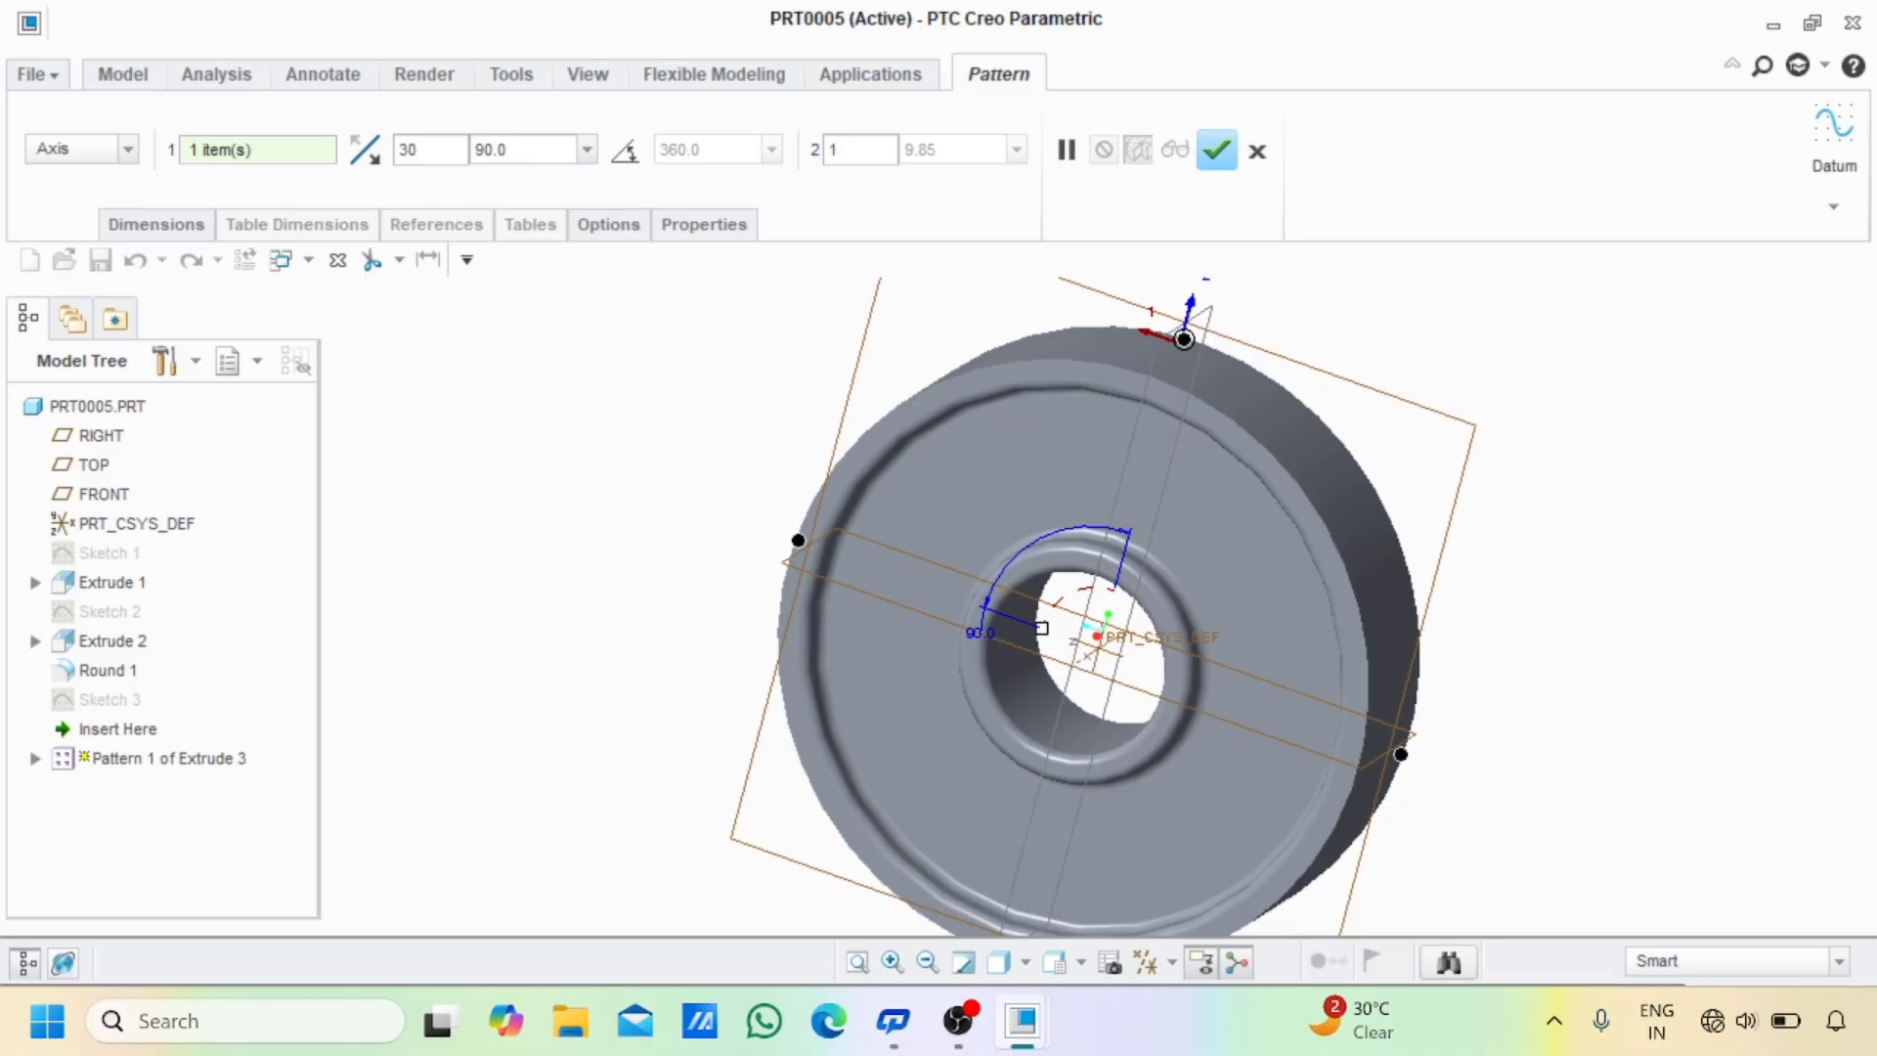
key("Tab")
type("360")
left_click(625, 151)
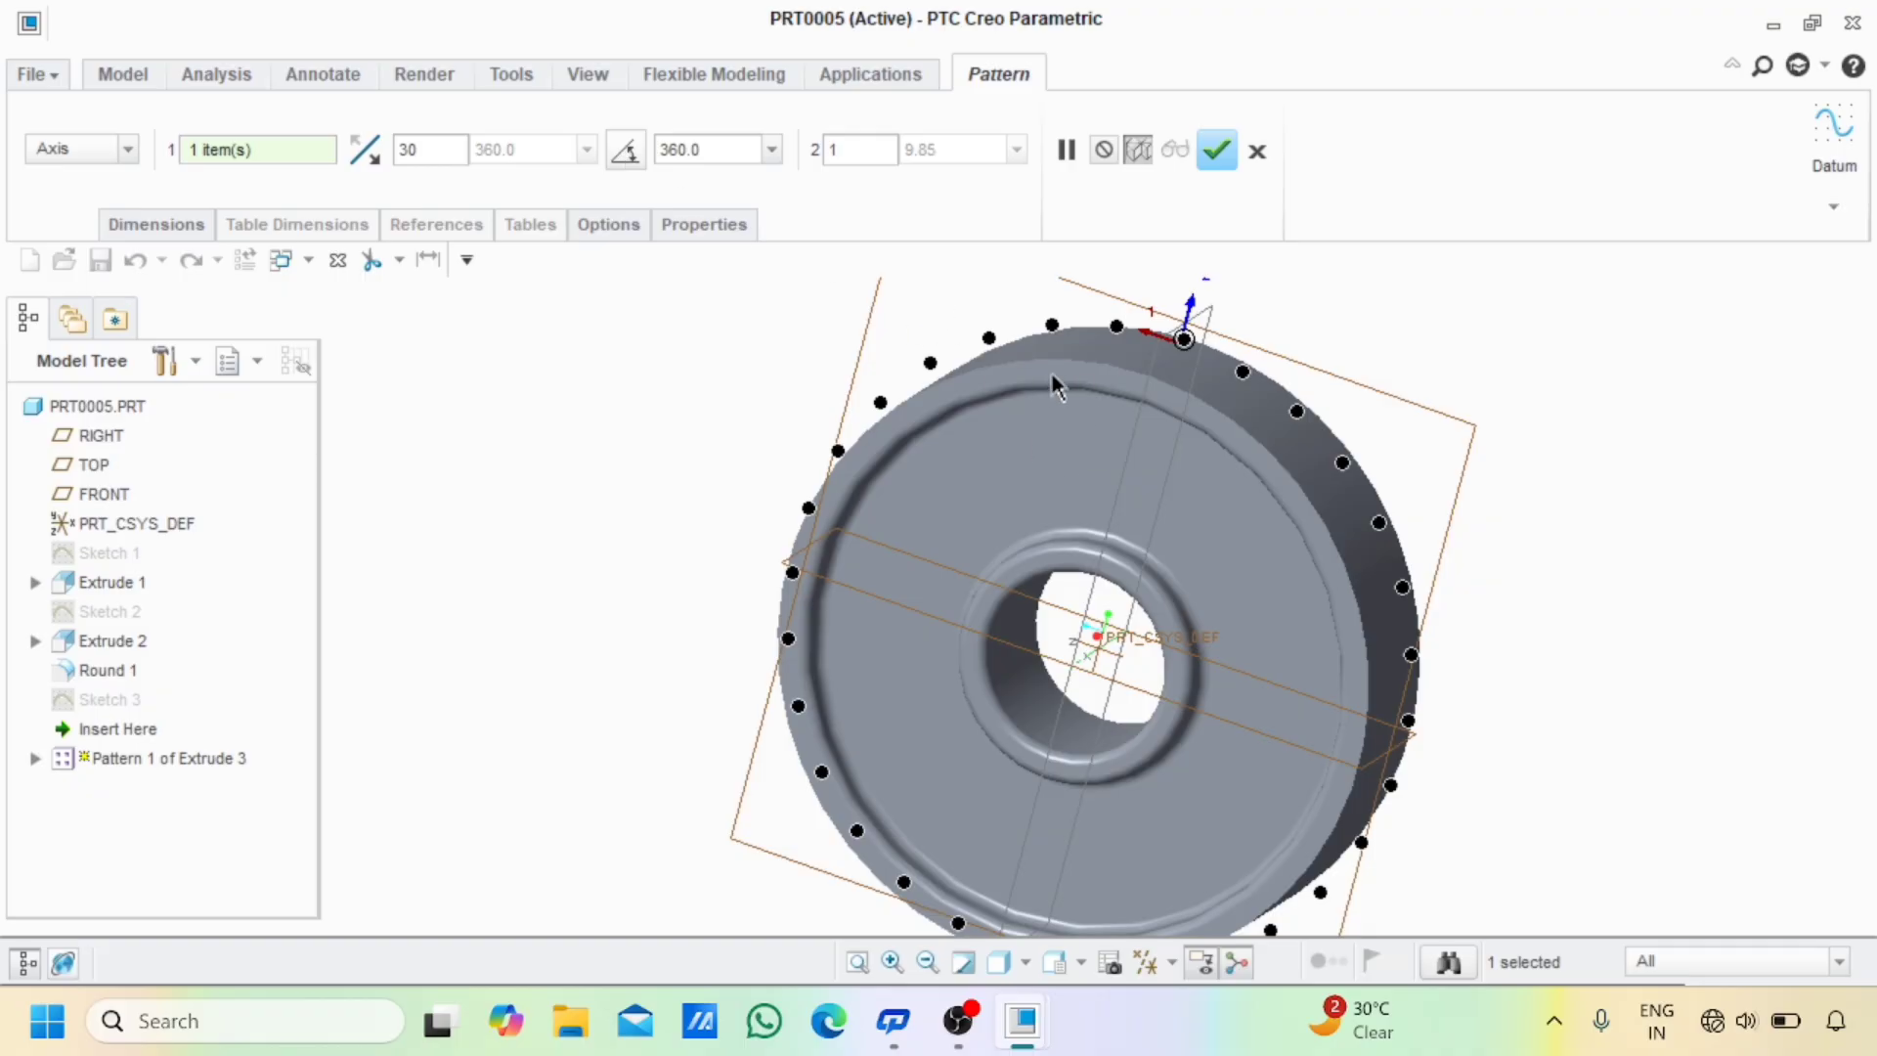
mouse_move(1051, 386)
middle_mouse_down()
mouse_move(1060, 436)
mouse_move(973, 410)
mouse_move(1075, 397)
mouse_move(1067, 382)
middle_mouse_up()
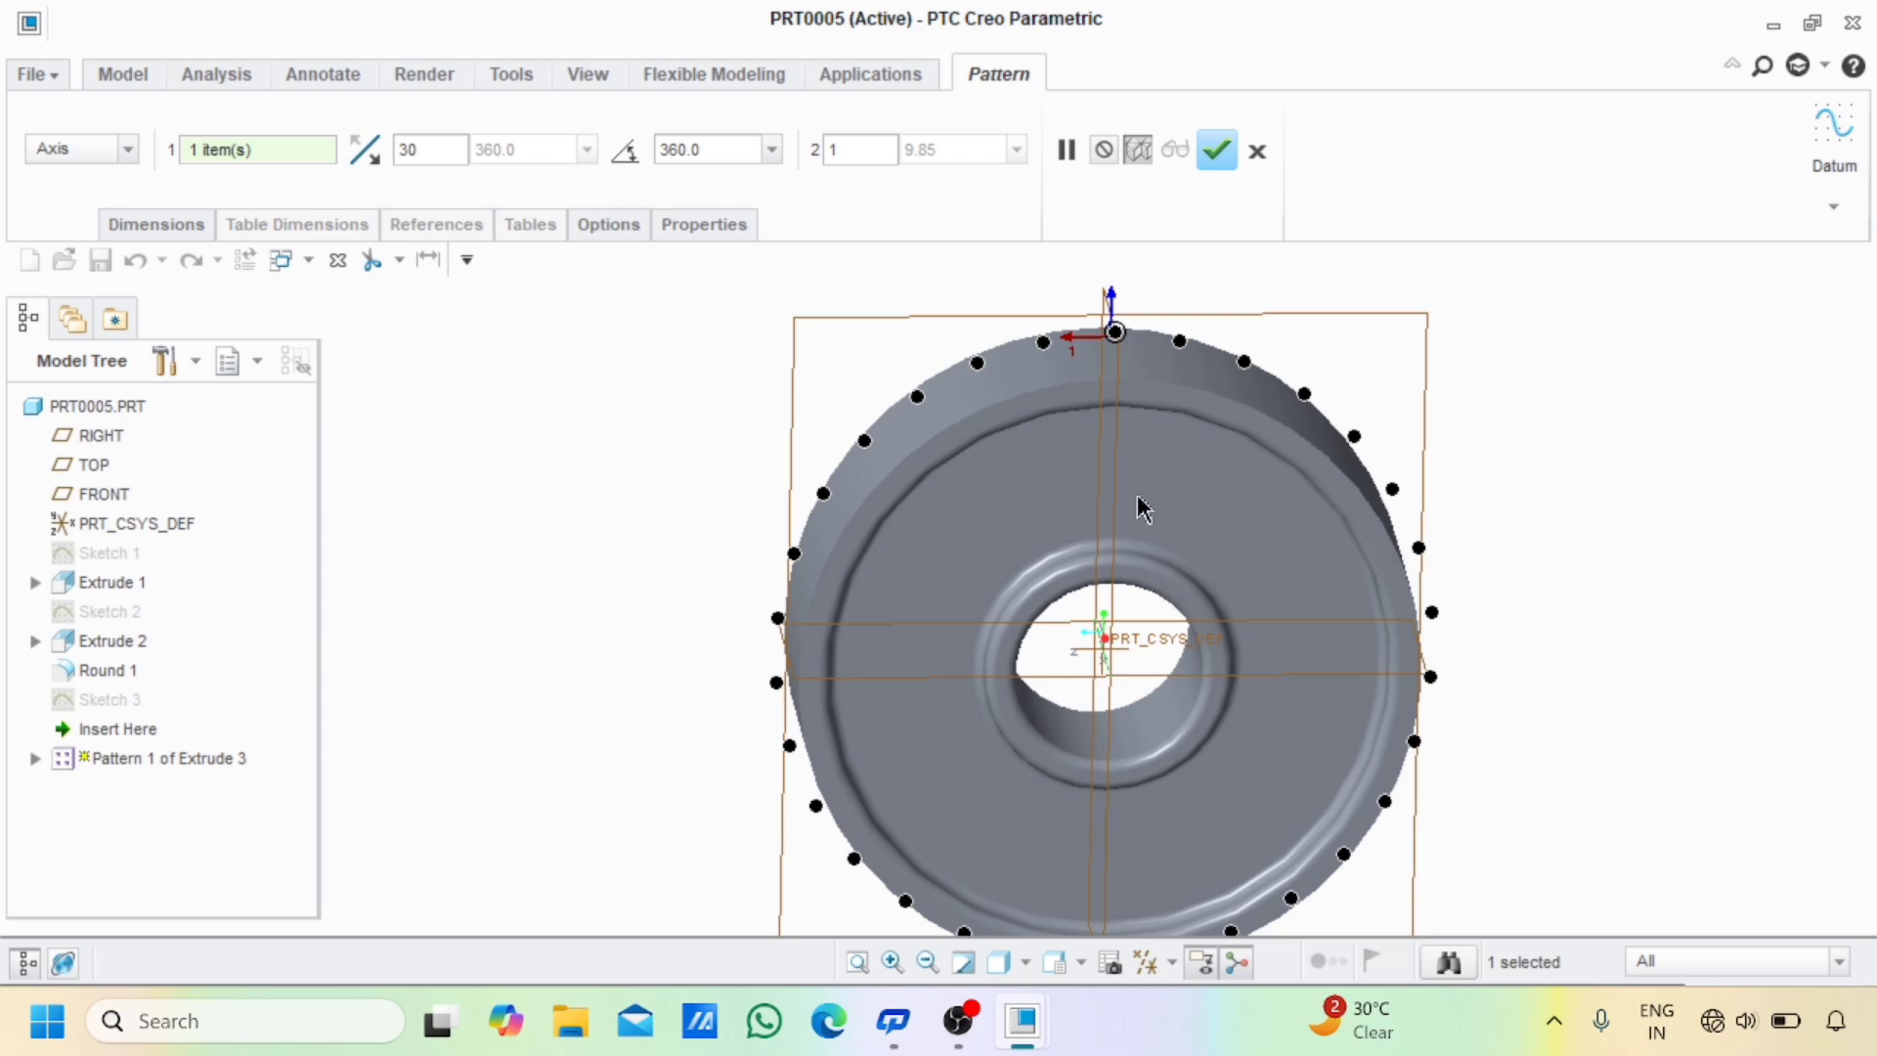
left_click(864, 441)
left_click(864, 441)
left_click(1214, 155)
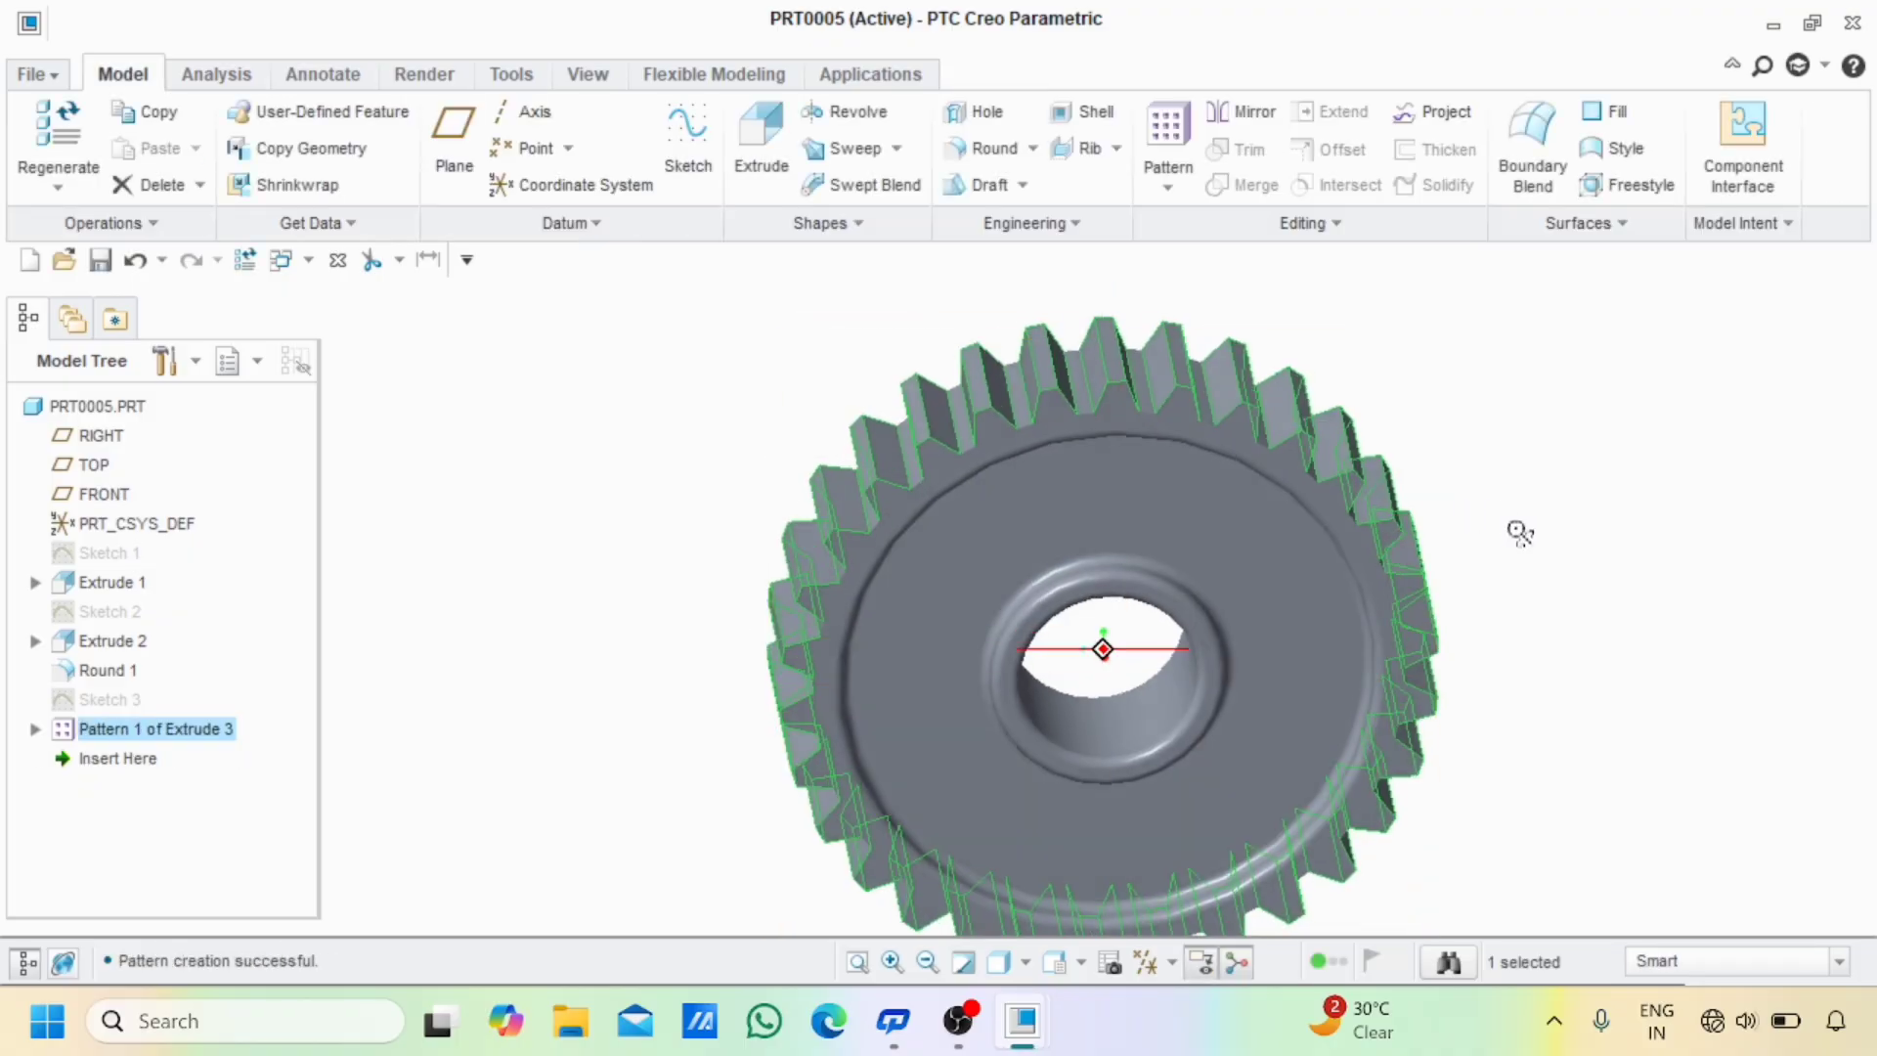
middle_click_drag(1520, 533, 1466, 536)
left_click(1623, 538)
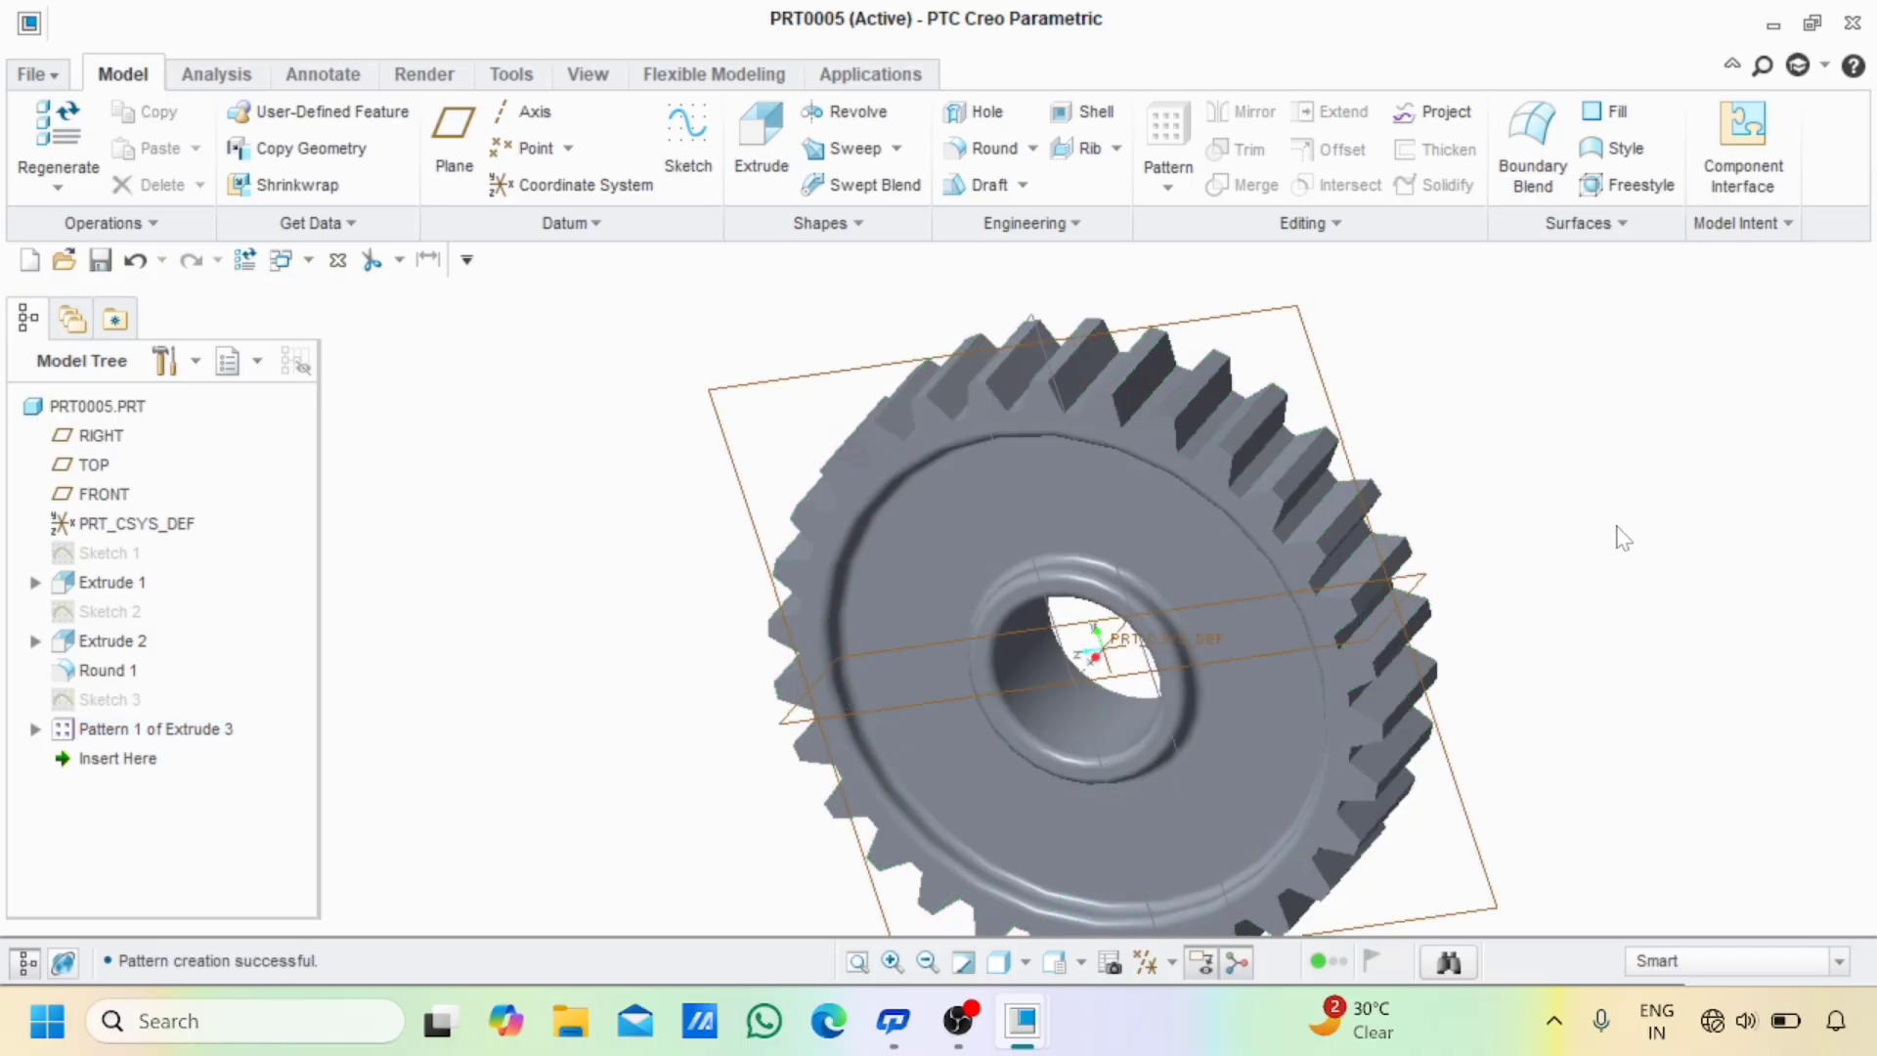
middle_click_drag(1623, 538, 1565, 448)
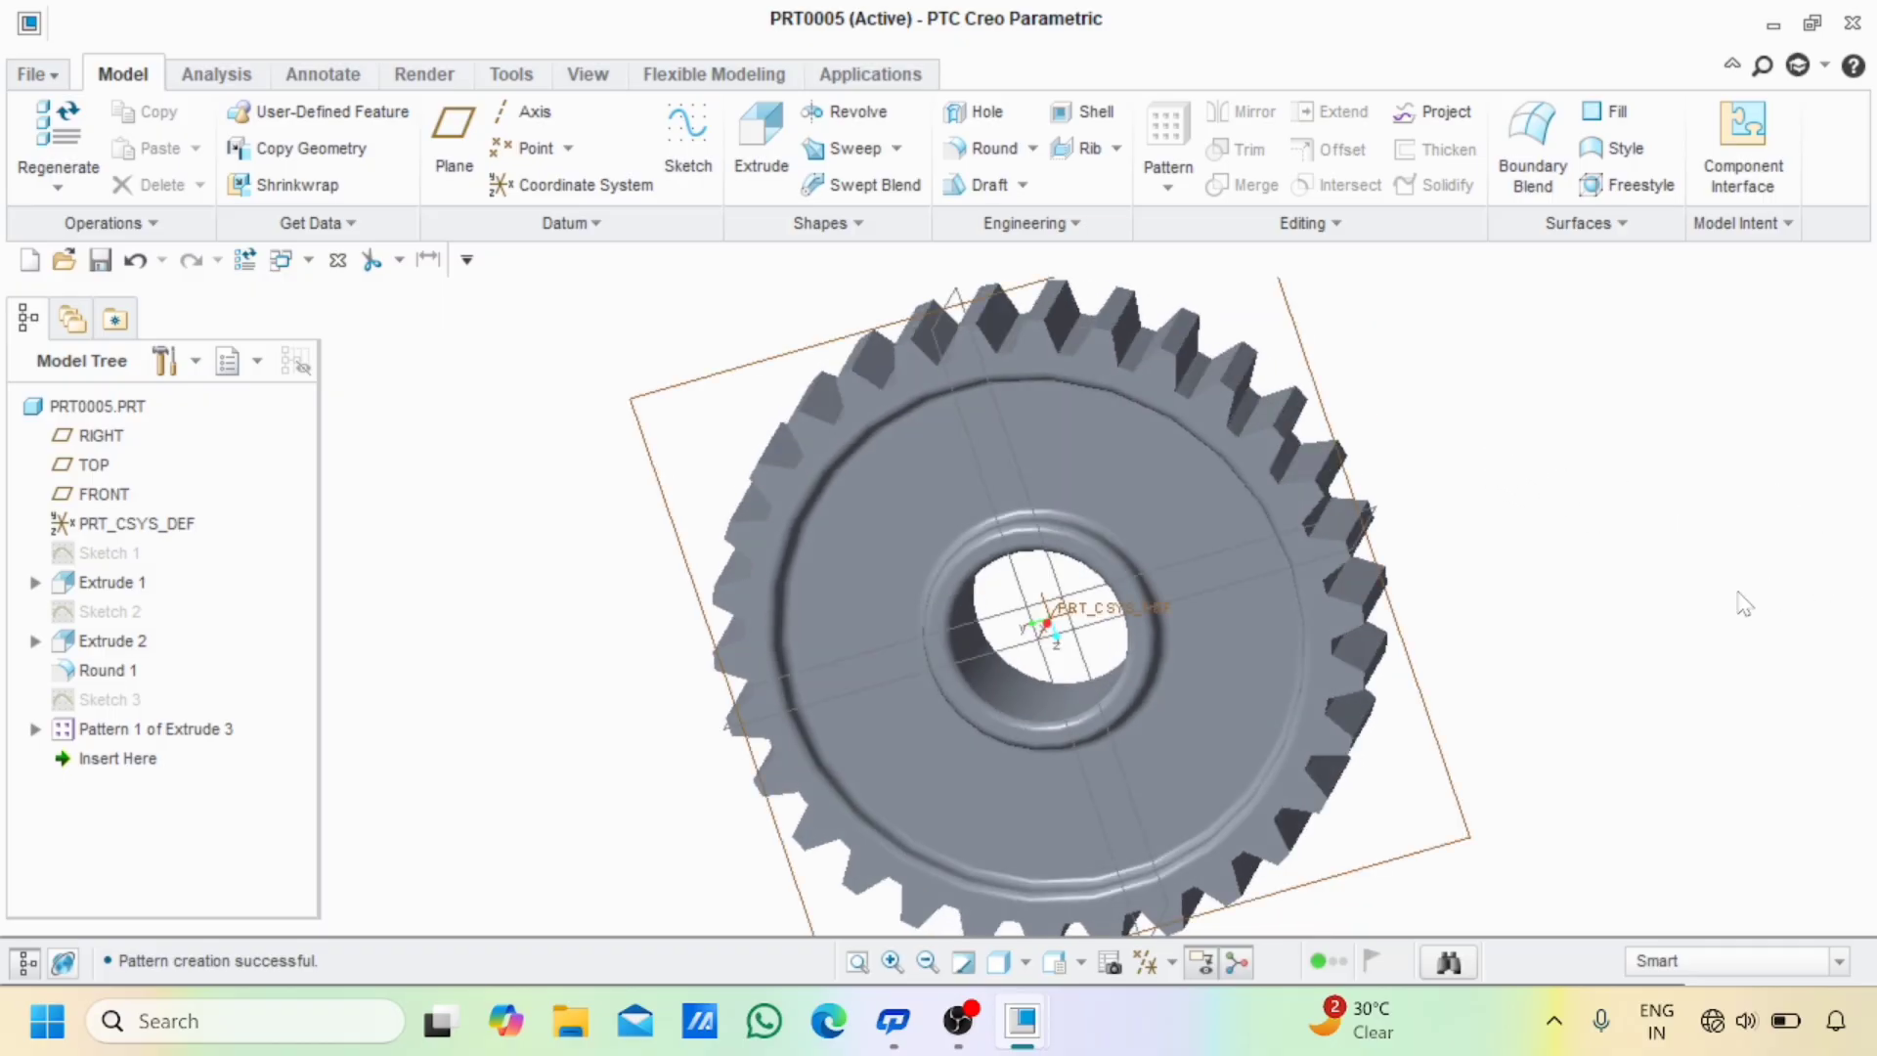